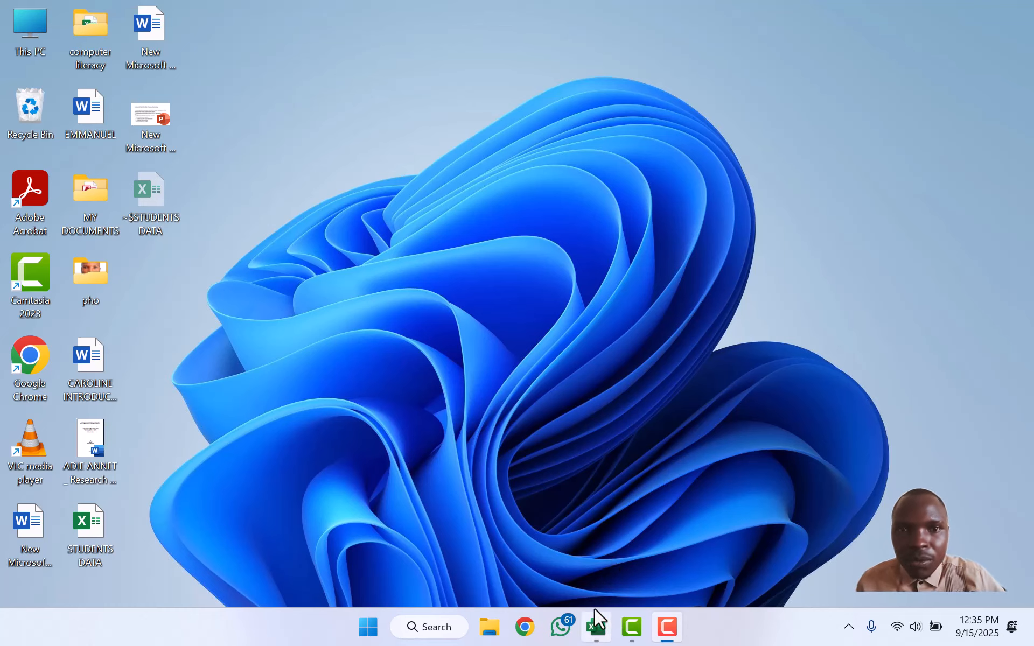
Step: Restore the STUDENTS DATA workbook window from the taskbar so the MOH marks sheet shows
{"action": "mouse_move", "coordinate": [595, 610]}
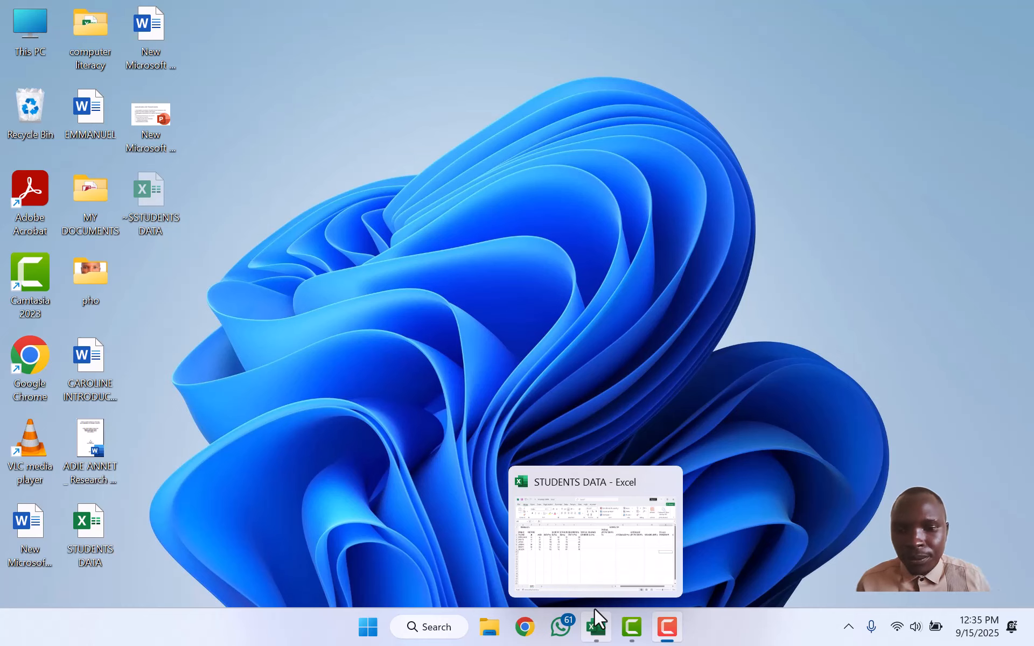
{"action": "left_click", "coordinate": [620, 585]}
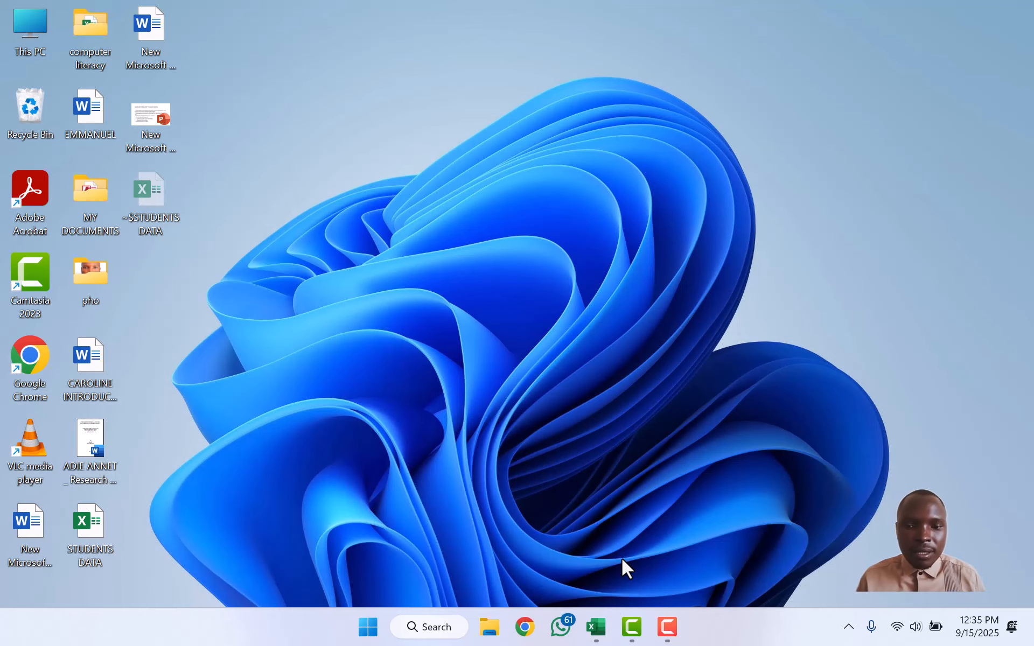
{"action": "mouse_move", "coordinate": [590, 625]}
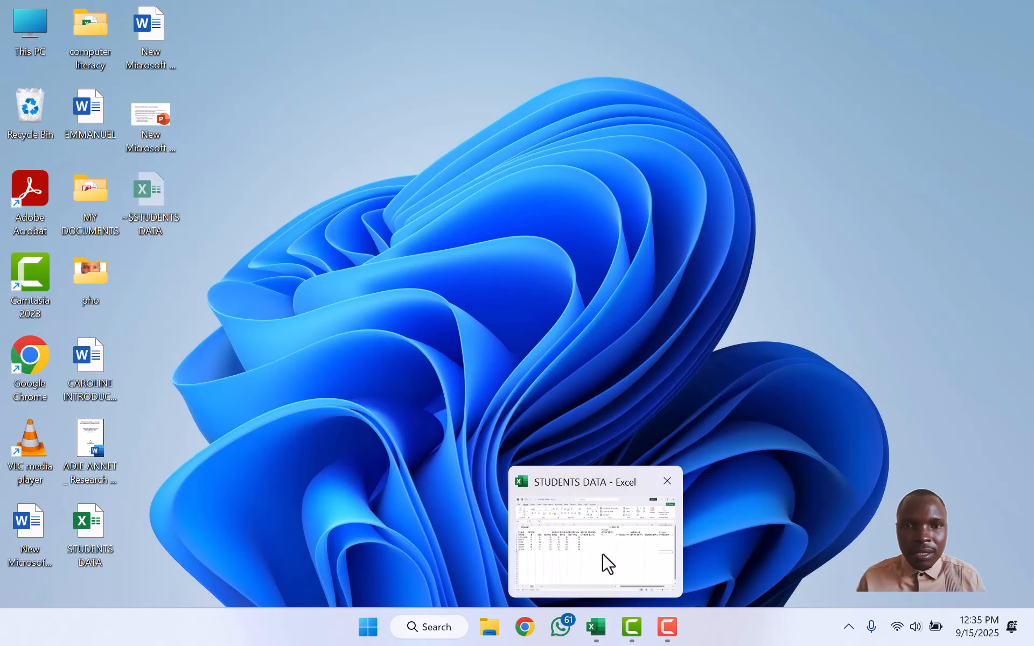
{"action": "left_click", "coordinate": [608, 563]}
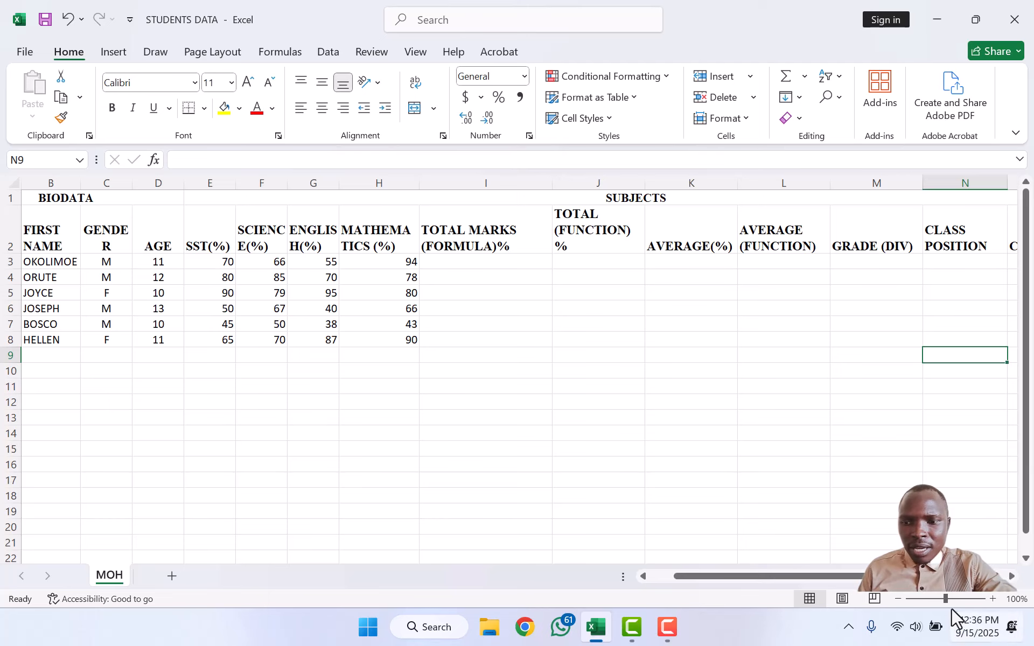
Step: Resize columns C (GENDER), F (SCIENCE), G (ENGLISH) and H (MATHEMATICS) so their headings fit
{"action": "left_click_drag", "start_coordinate": [865, 576], "coordinate": [842, 575]}
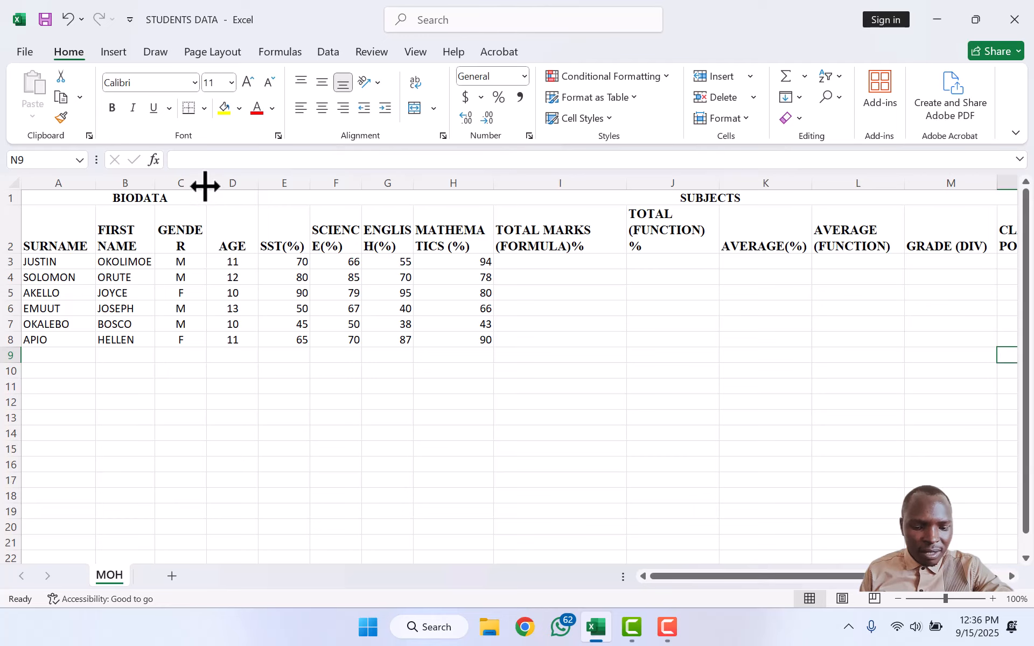
{"action": "left_click_drag", "start_coordinate": [206, 186], "coordinate": [216, 186]}
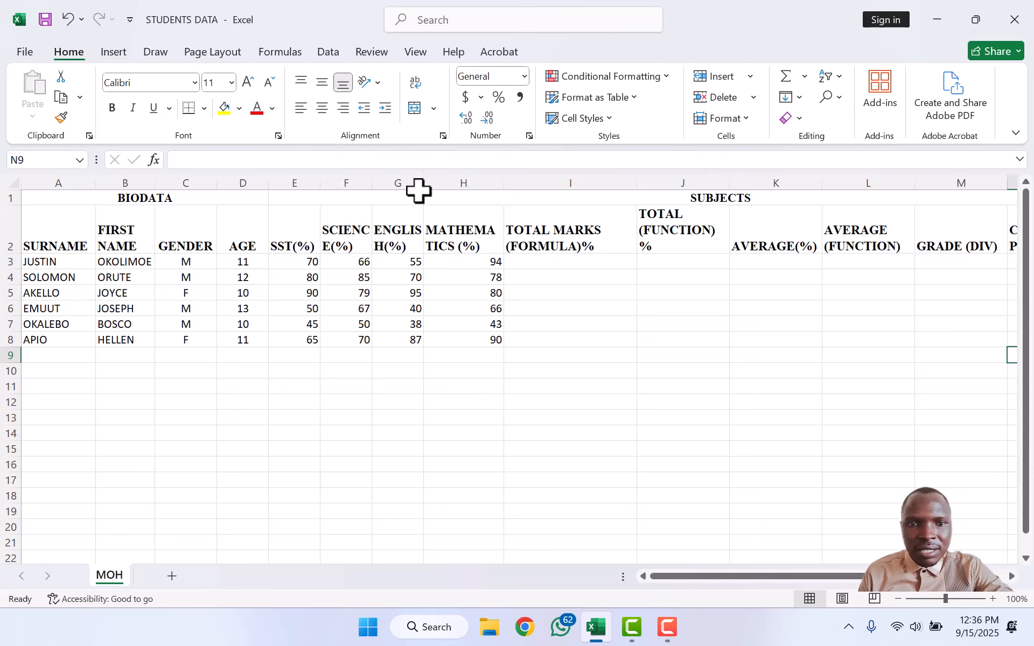
{"action": "left_click_drag", "start_coordinate": [424, 183], "coordinate": [442, 182]}
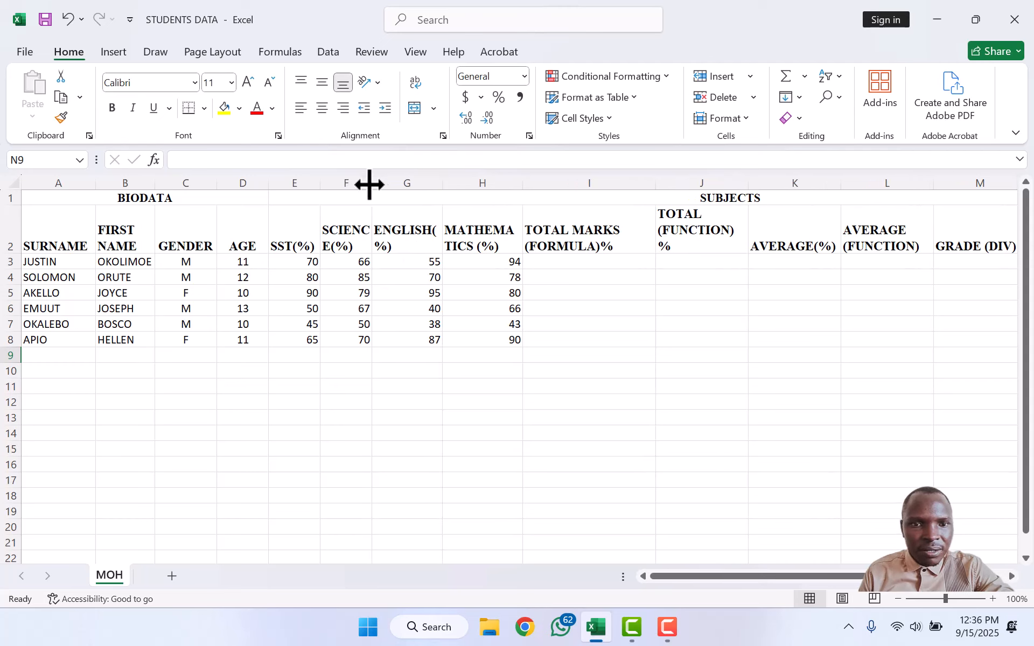
{"action": "left_click_drag", "start_coordinate": [371, 180], "coordinate": [383, 180]}
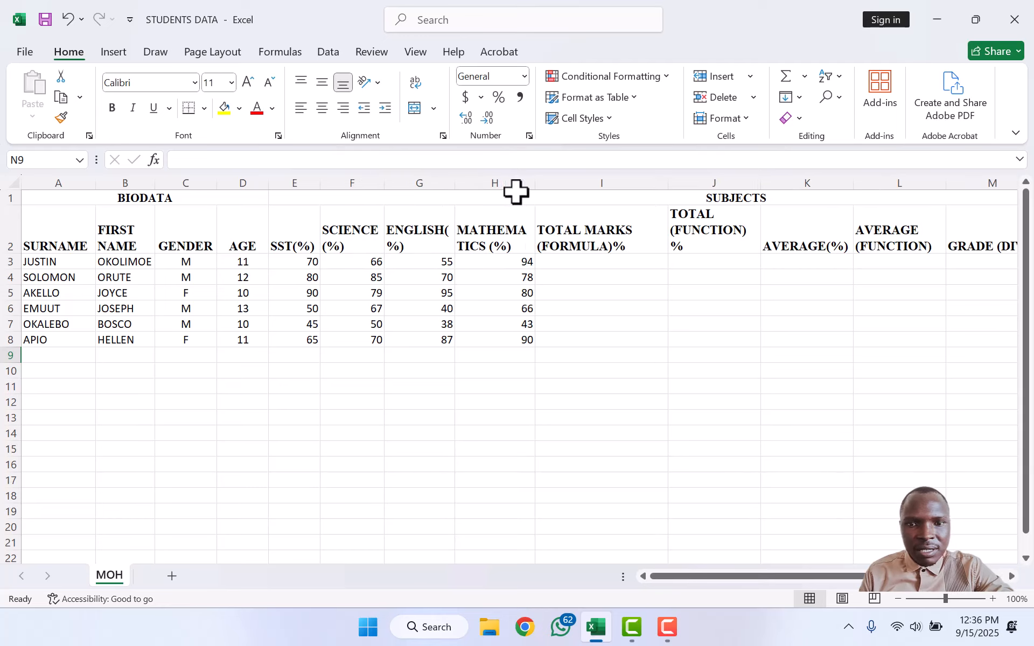
{"action": "left_click_drag", "start_coordinate": [537, 188], "coordinate": [566, 185]}
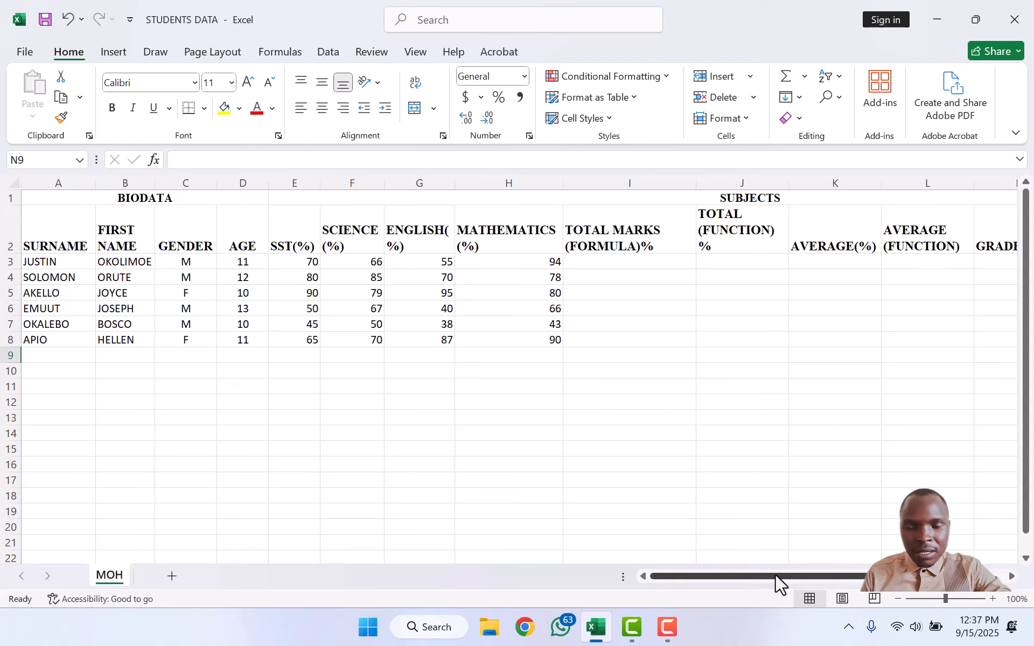
{"action": "left_click_drag", "start_coordinate": [775, 575], "coordinate": [863, 576]}
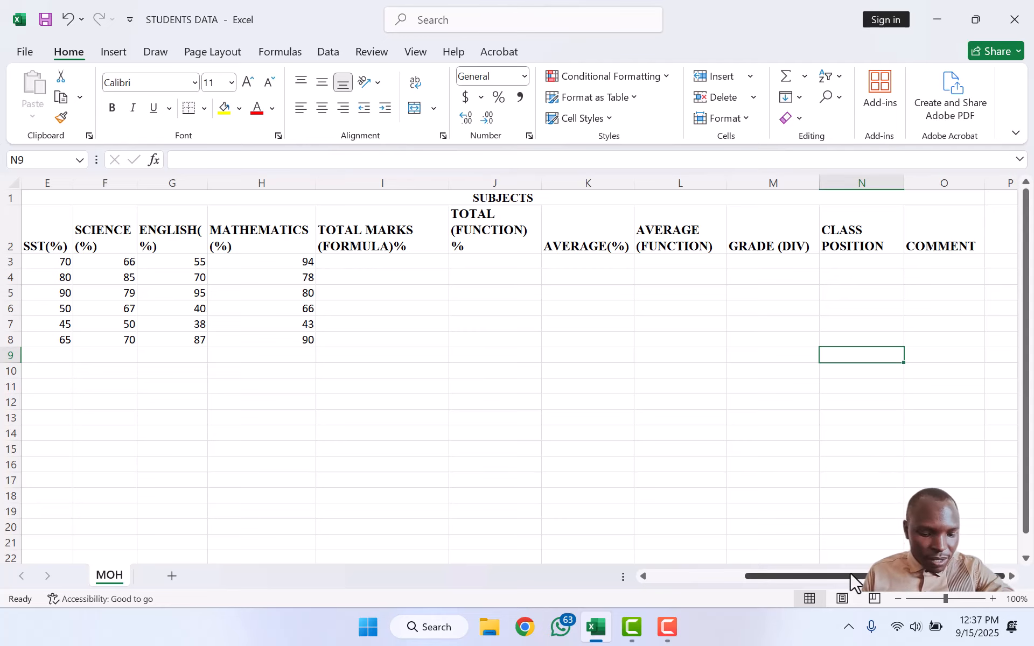
{"action": "left_click_drag", "start_coordinate": [850, 573], "coordinate": [703, 583]}
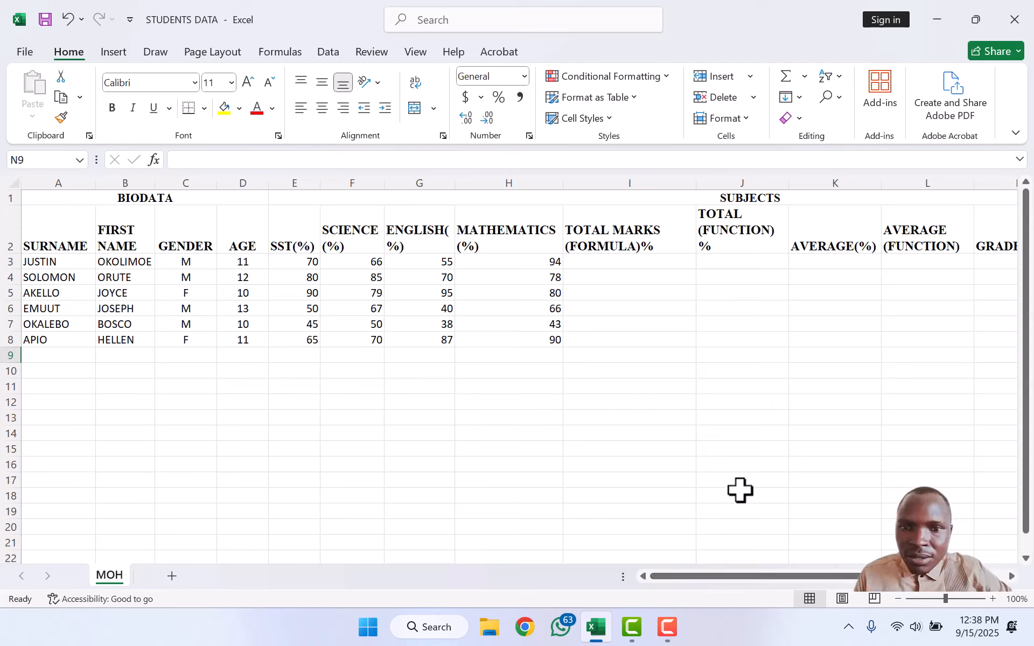
Step: Enter the formula =E3+F3+G3+H3 in I3 for the first student's total marks
{"action": "left_click", "coordinate": [606, 263]}
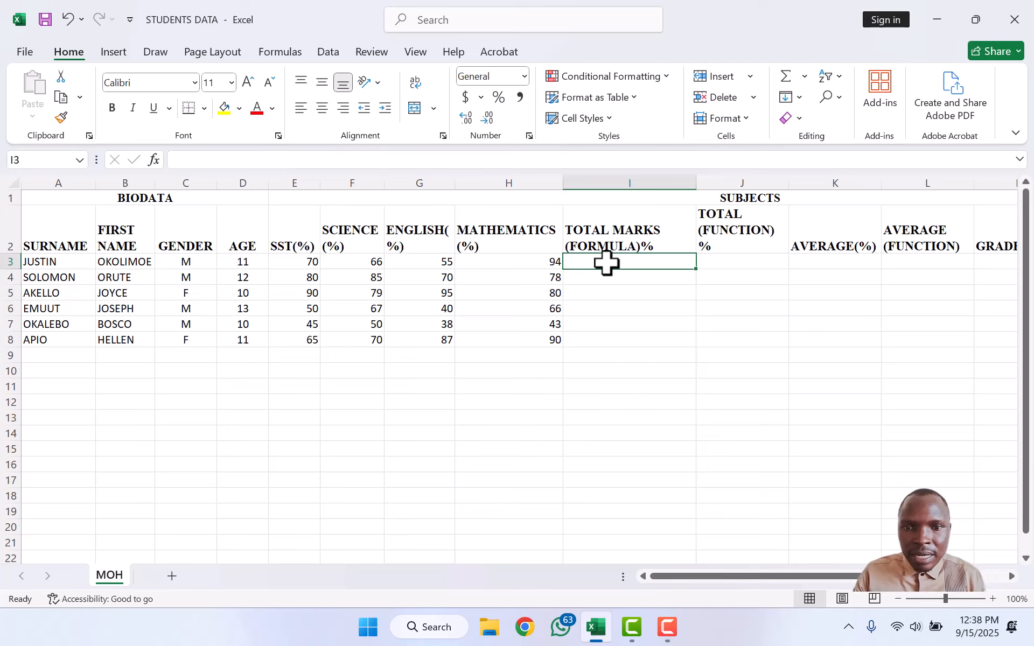
{"action": "type", "text": "="}
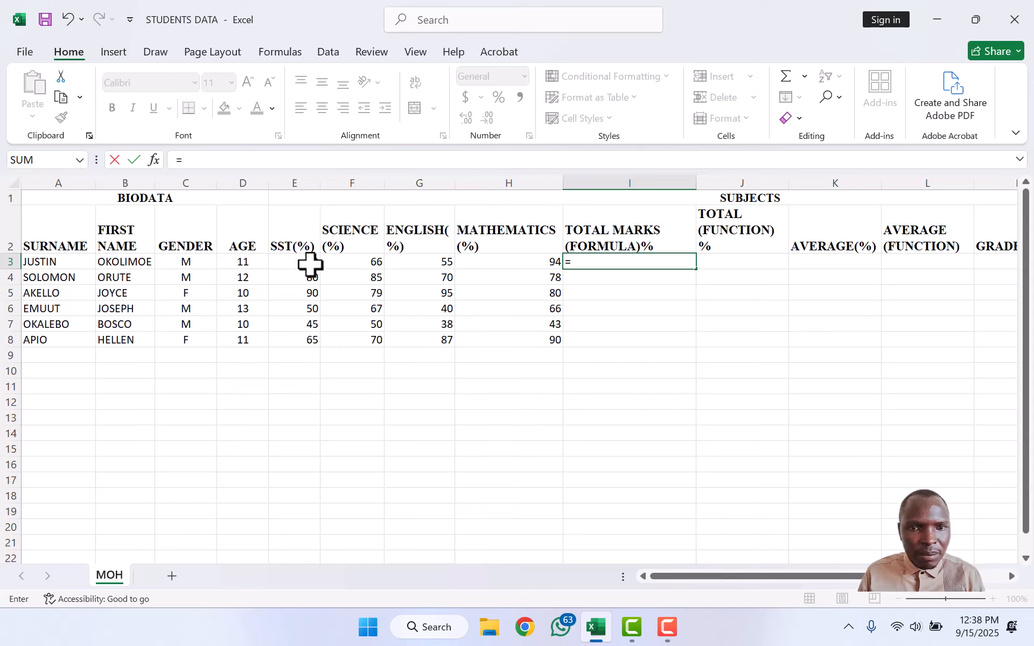
{"action": "left_click", "coordinate": [310, 262]}
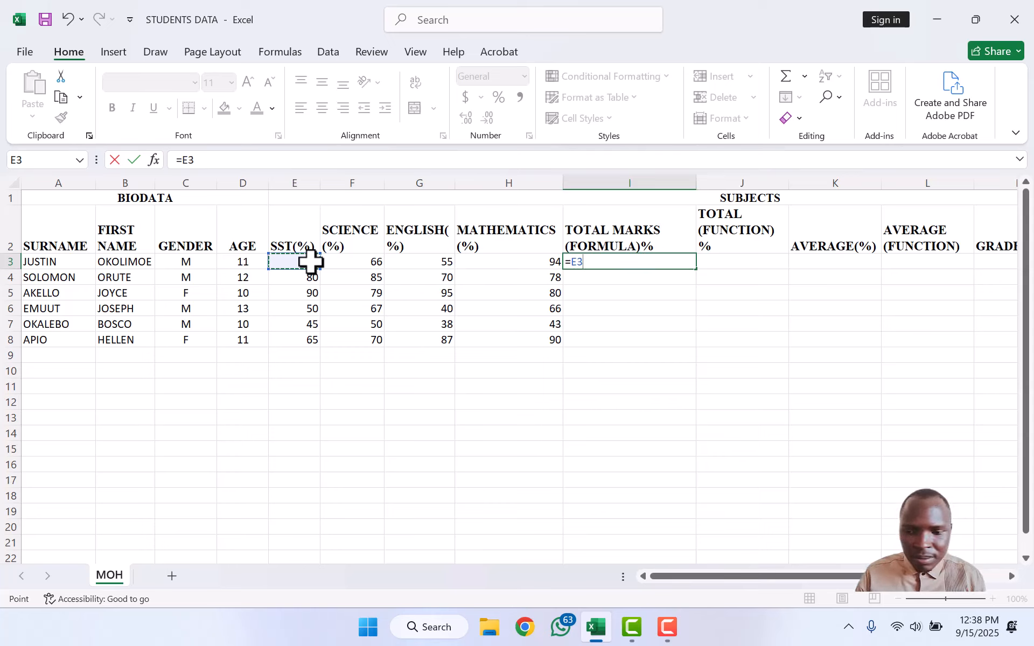
{"action": "type", "text": "+"}
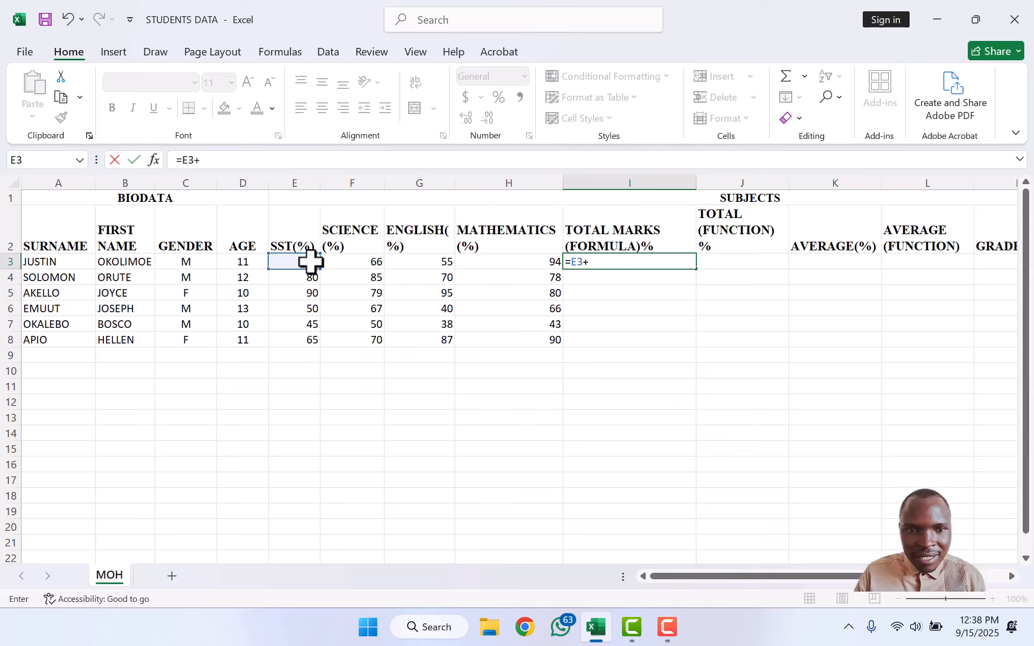
{"action": "left_click", "coordinate": [346, 267]}
{"action": "type", "text": "+"}
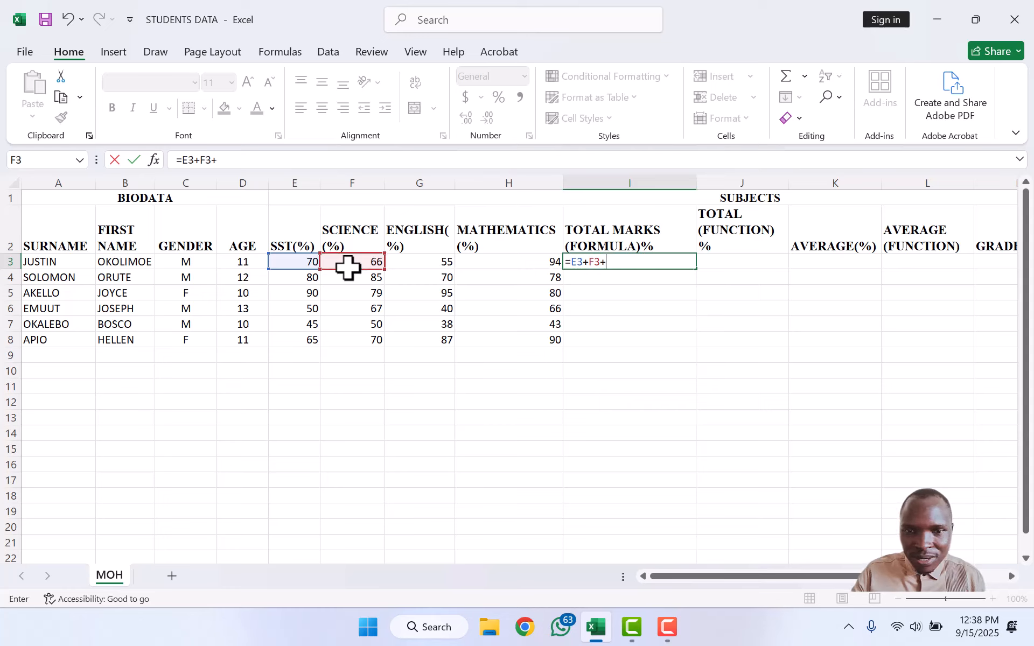
{"action": "left_click", "coordinate": [416, 264]}
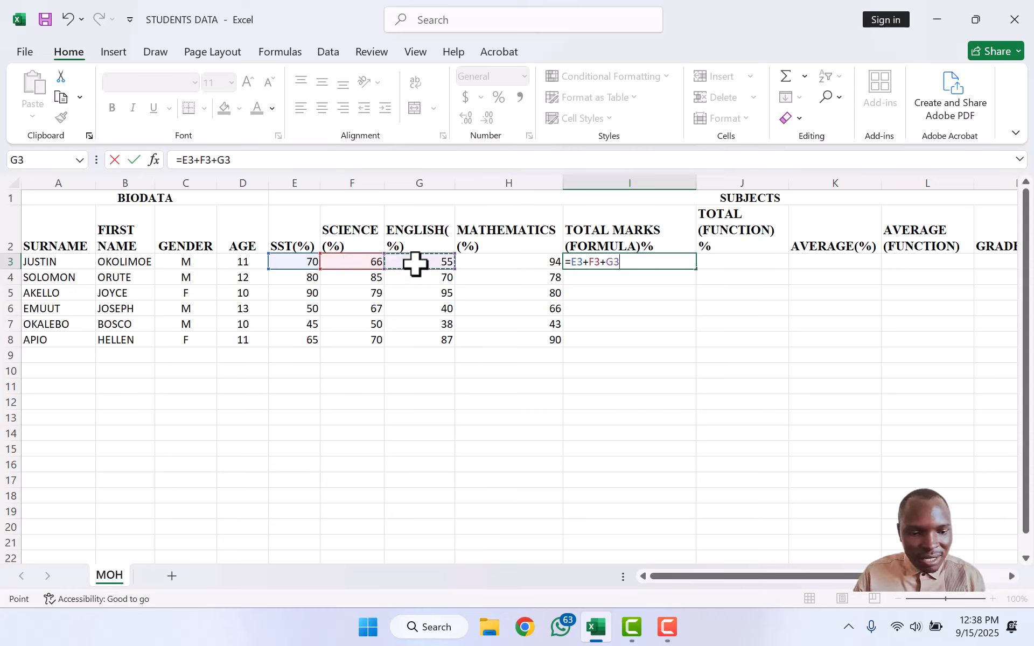
{"action": "type", "text": "+"}
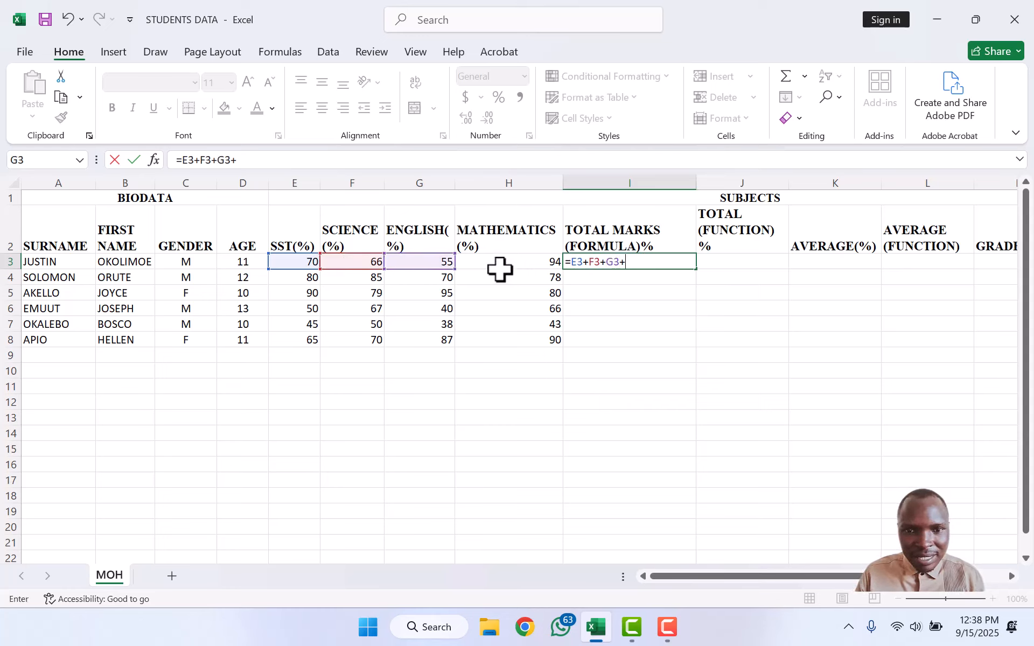
{"action": "left_click", "coordinate": [501, 269]}
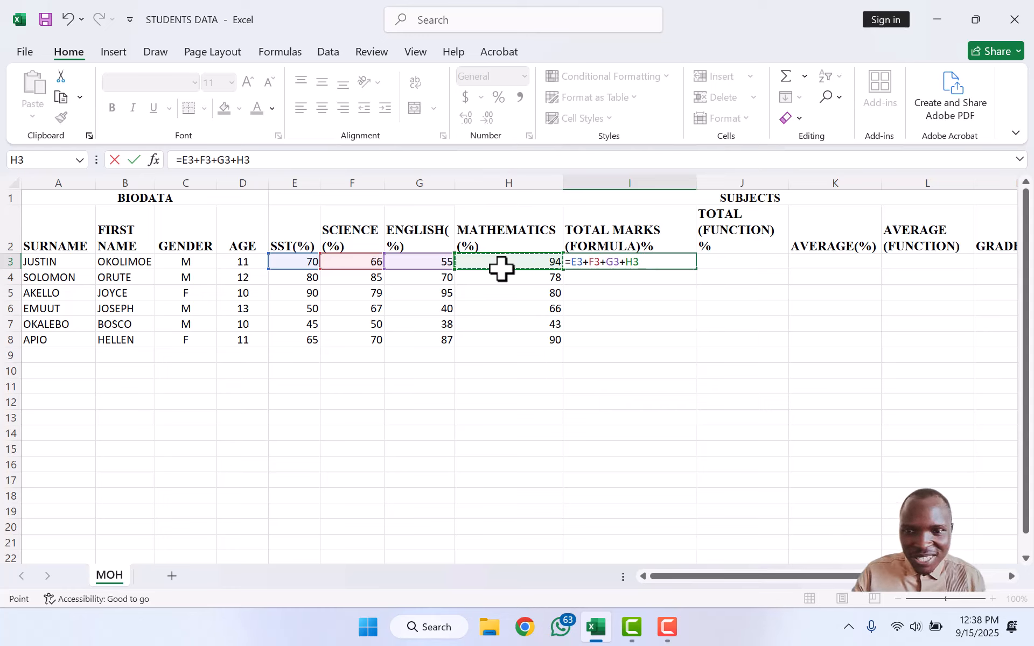
{"action": "type", "text": "+"}
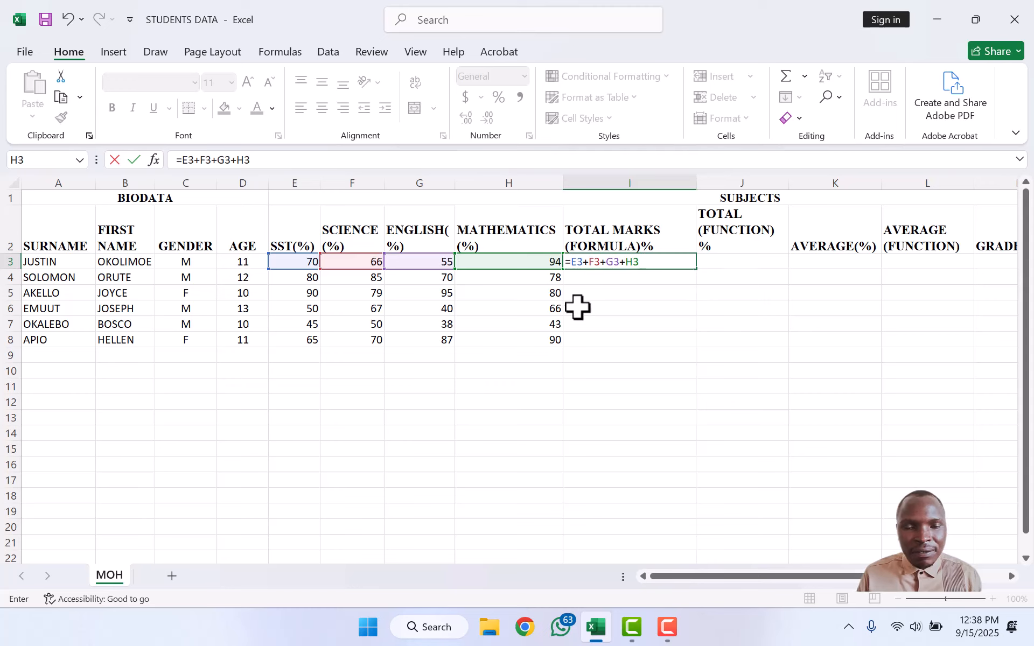
{"action": "key", "text": "Return"}
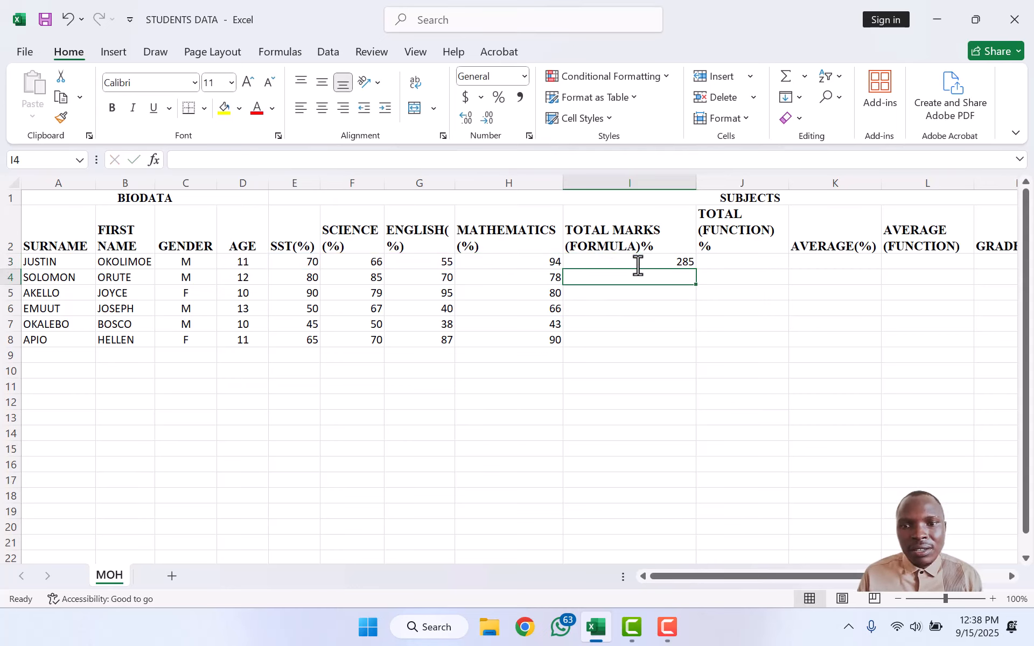
Step: Copy the total formula down to I8 and centre column I
{"action": "left_click", "coordinate": [681, 260]}
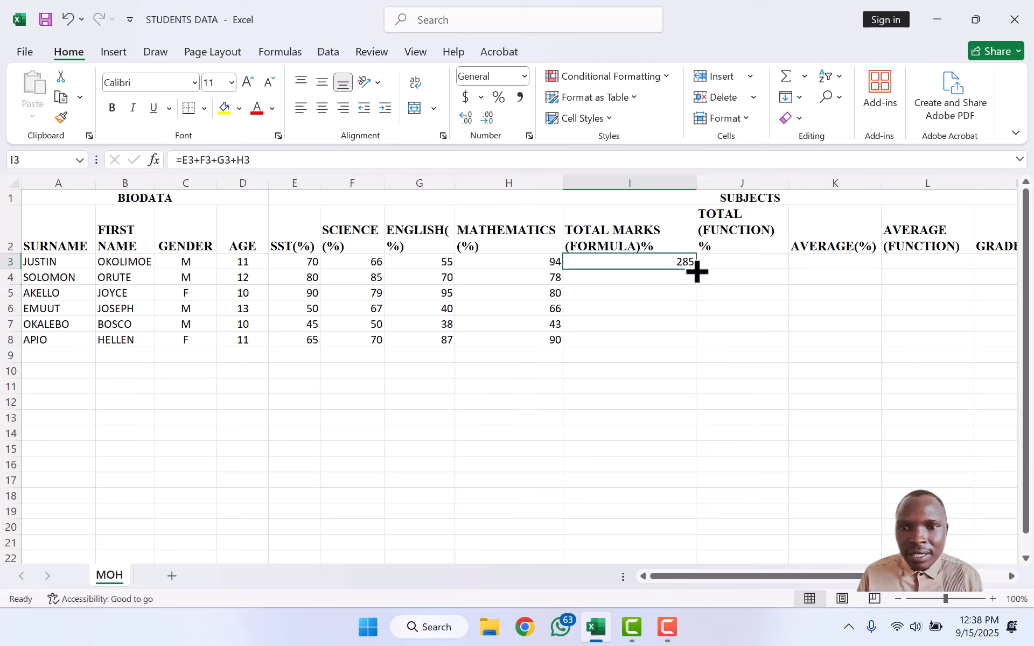
{"action": "double_click", "coordinate": [697, 271]}
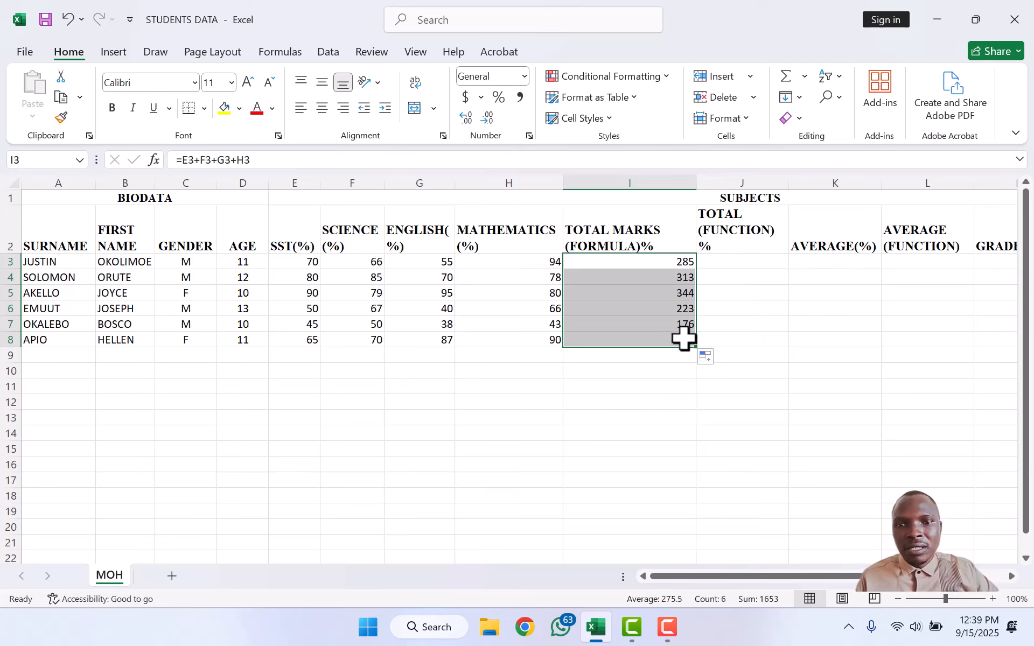
{"action": "left_click", "coordinate": [682, 366]}
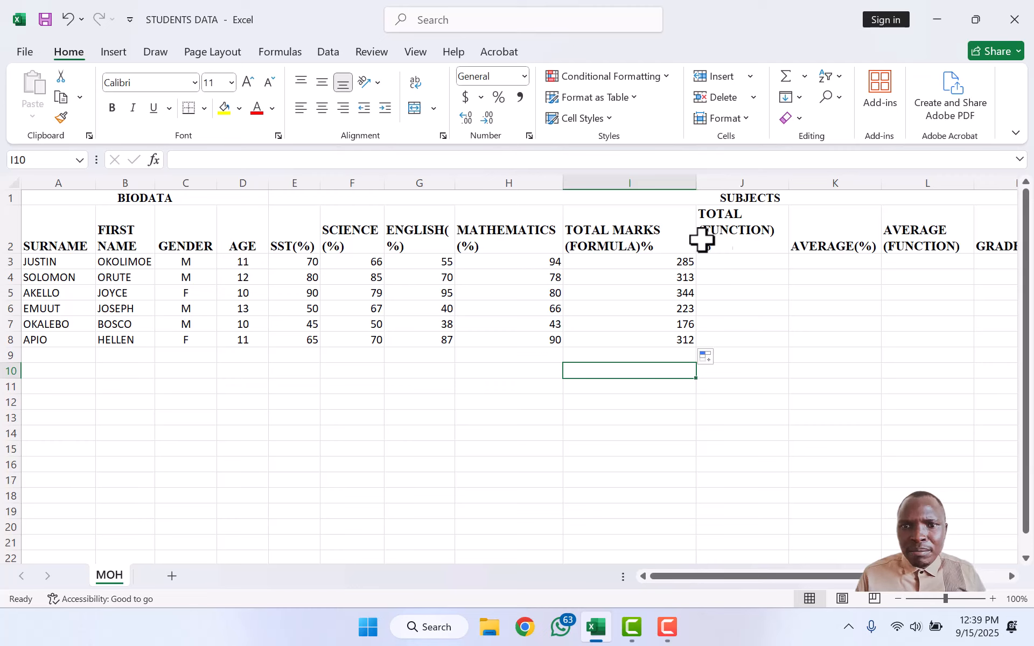
{"action": "left_click", "coordinate": [644, 173]}
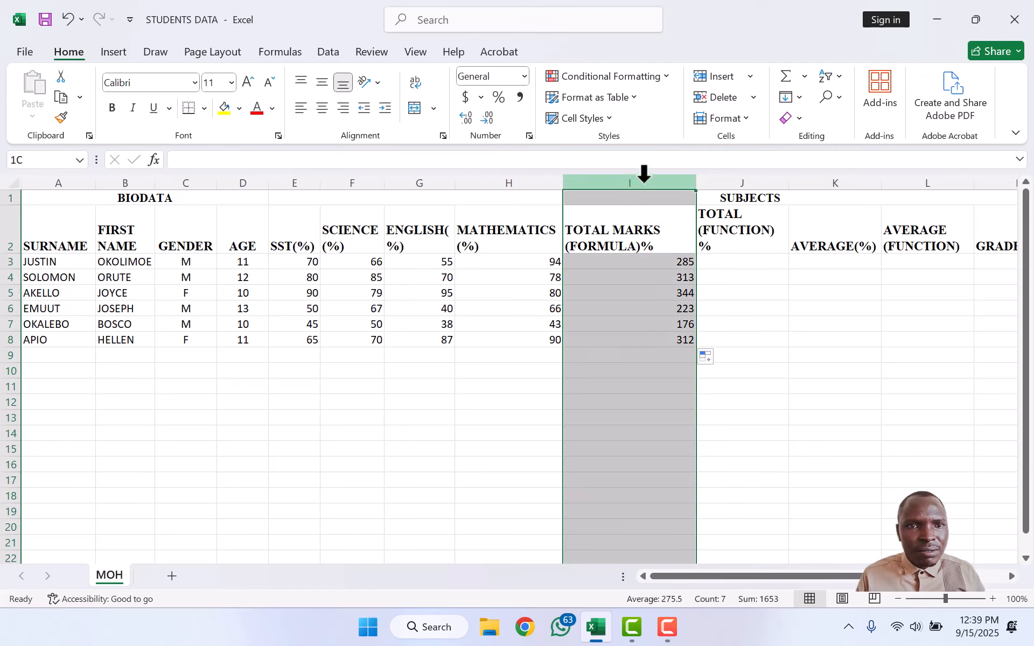
{"action": "left_click", "coordinate": [321, 110]}
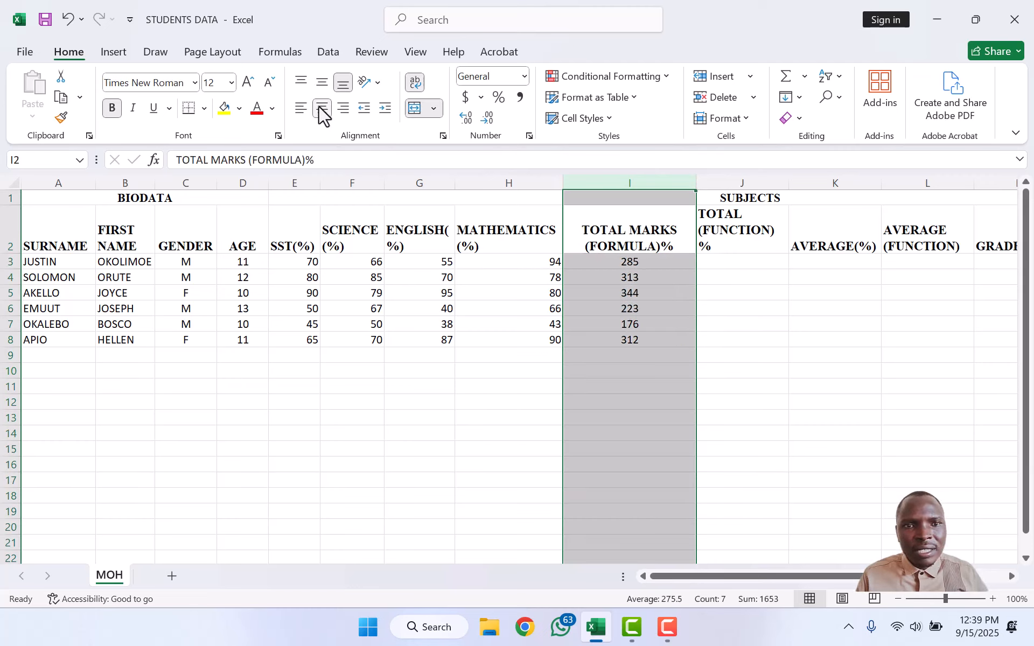
{"action": "left_click", "coordinate": [733, 277]}
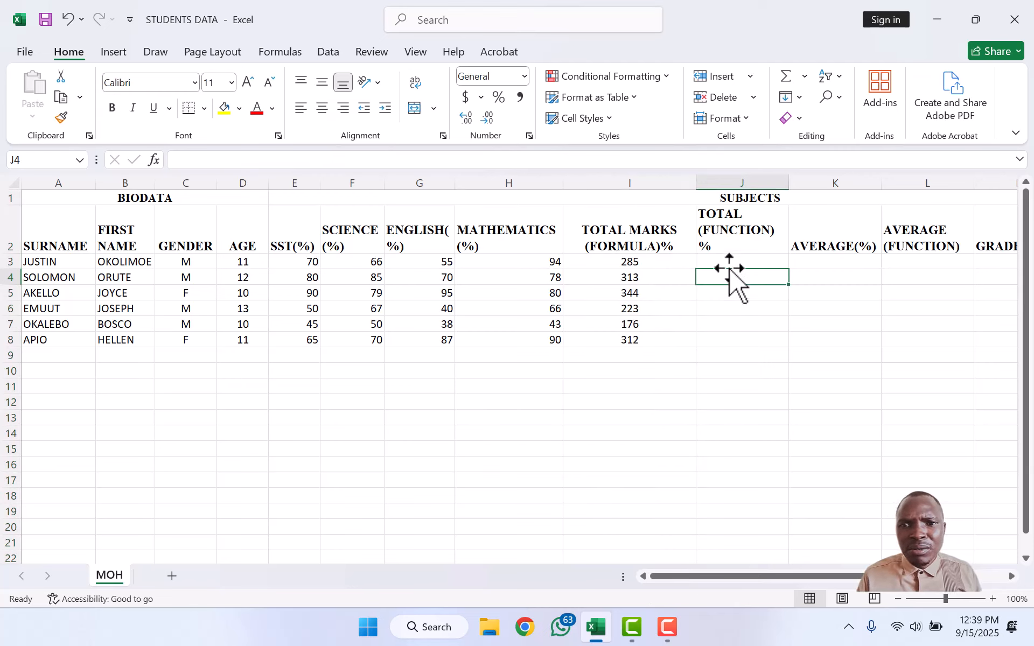
Step: Enter =SUM(E3:H3) in J3 and copy it down to J8 for all students
{"action": "left_click", "coordinate": [730, 262]}
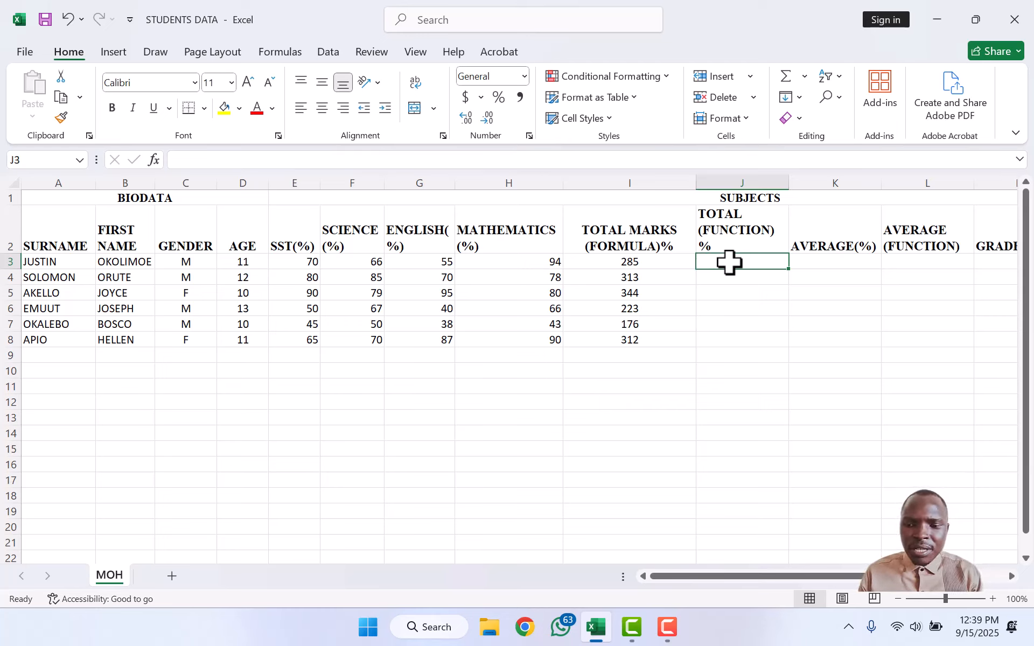
{"action": "type", "text": "="}
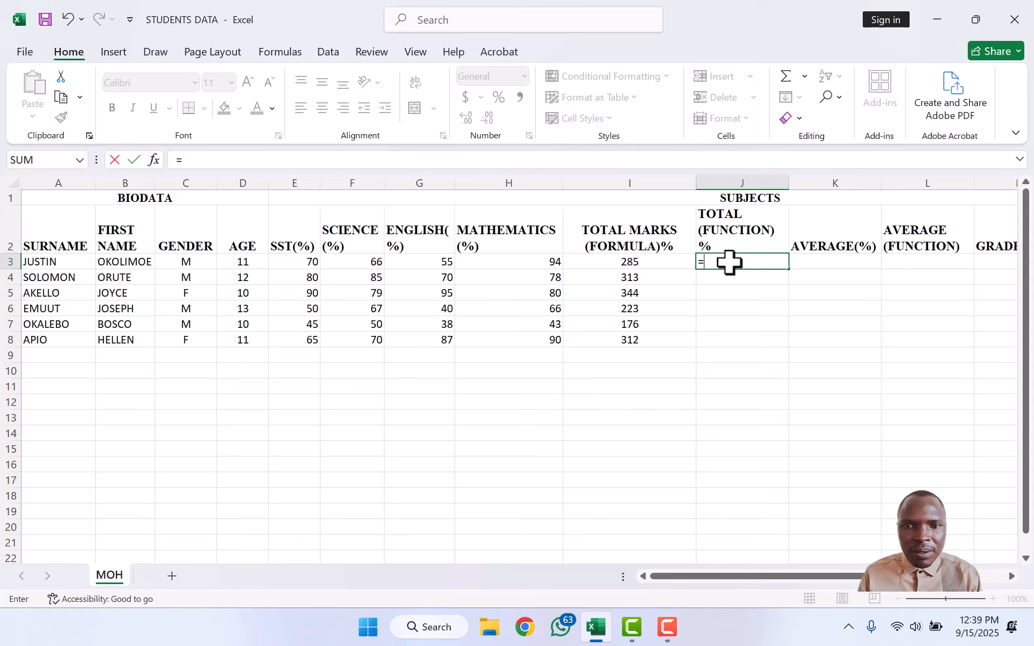
{"action": "type", "text": "SUM"}
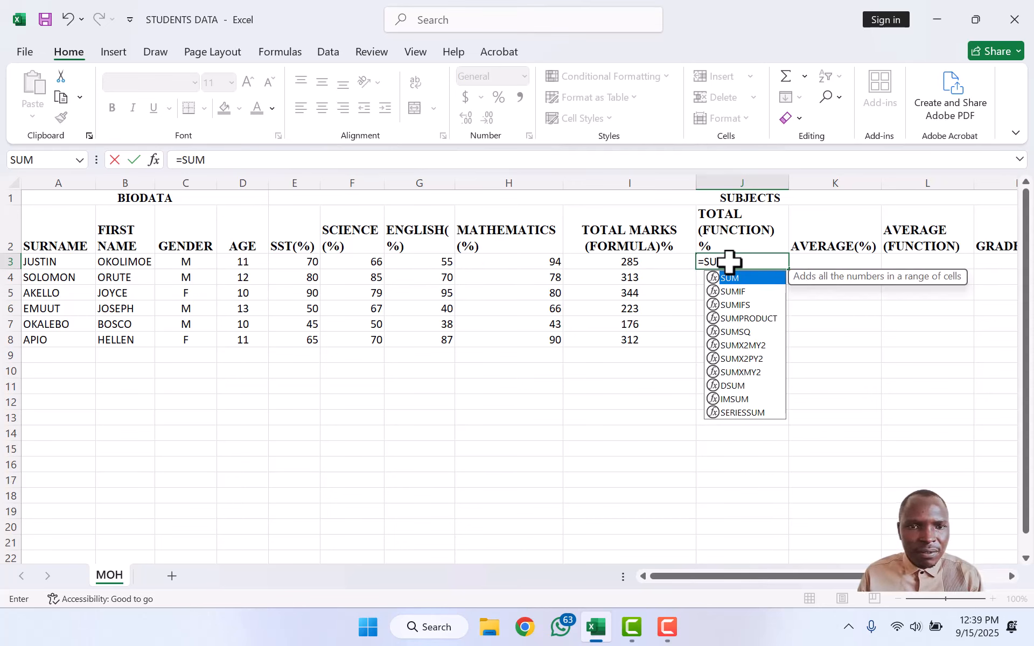
{"action": "type", "text": "("}
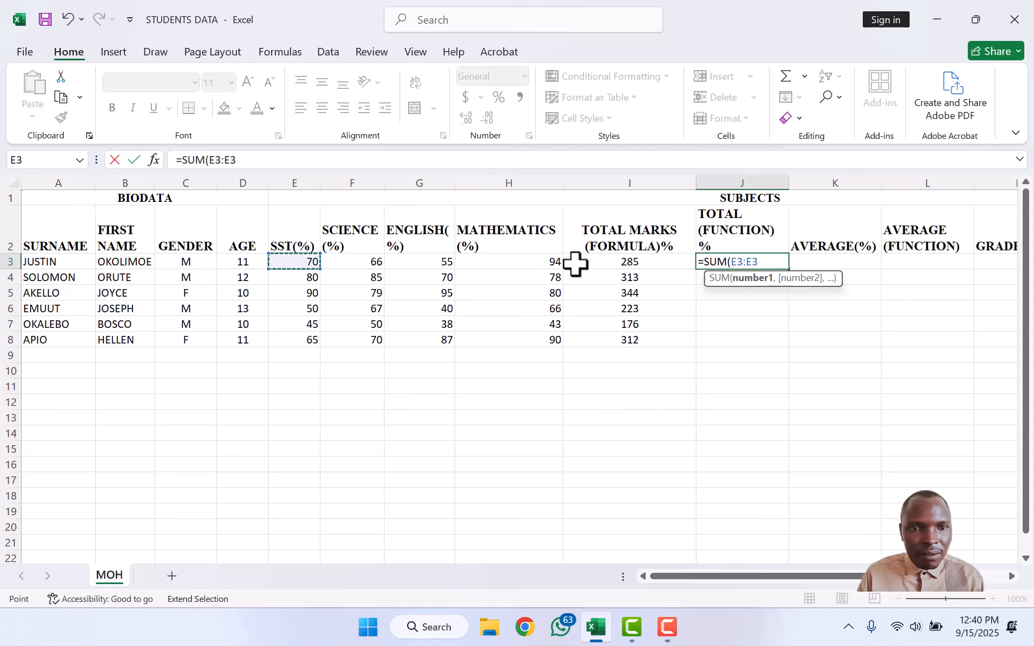
{"action": "left_click", "coordinate": [554, 261]}
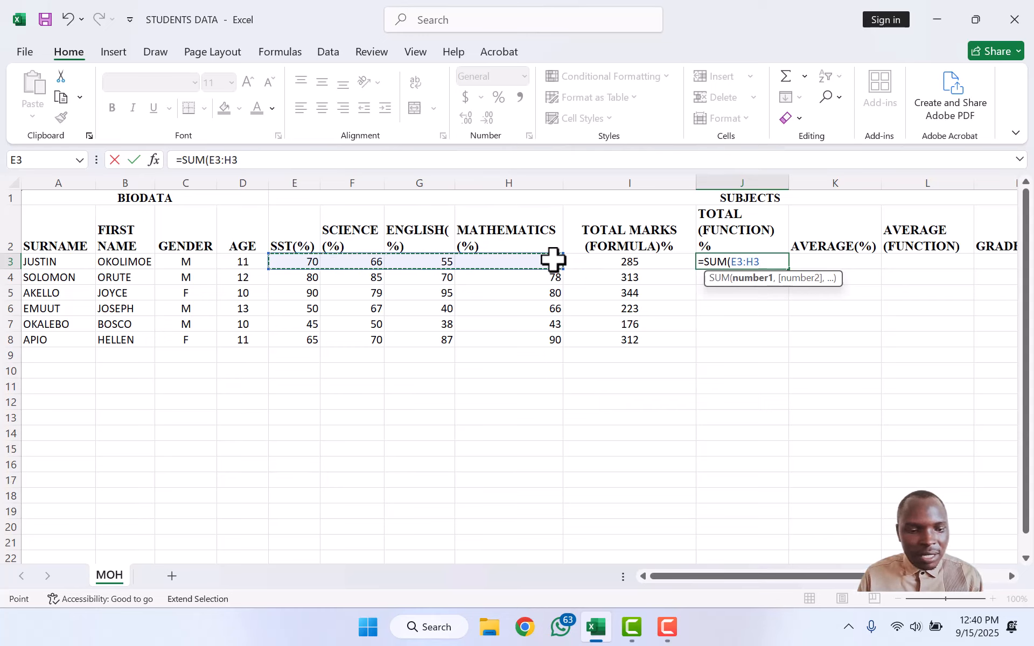
{"action": "type", "text": ")"}
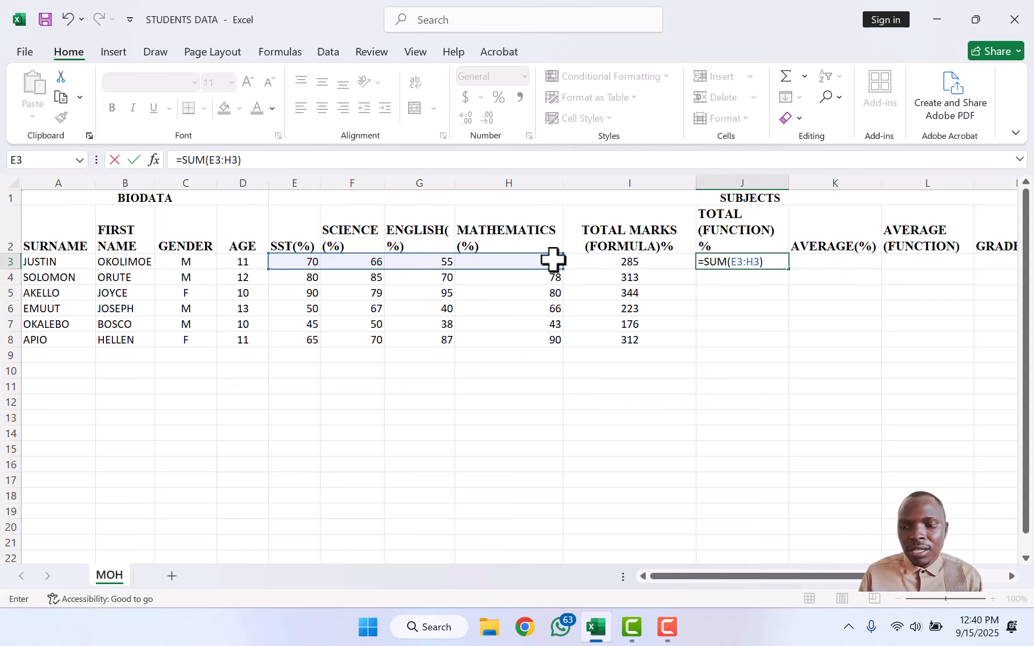
{"action": "key", "text": "Return"}
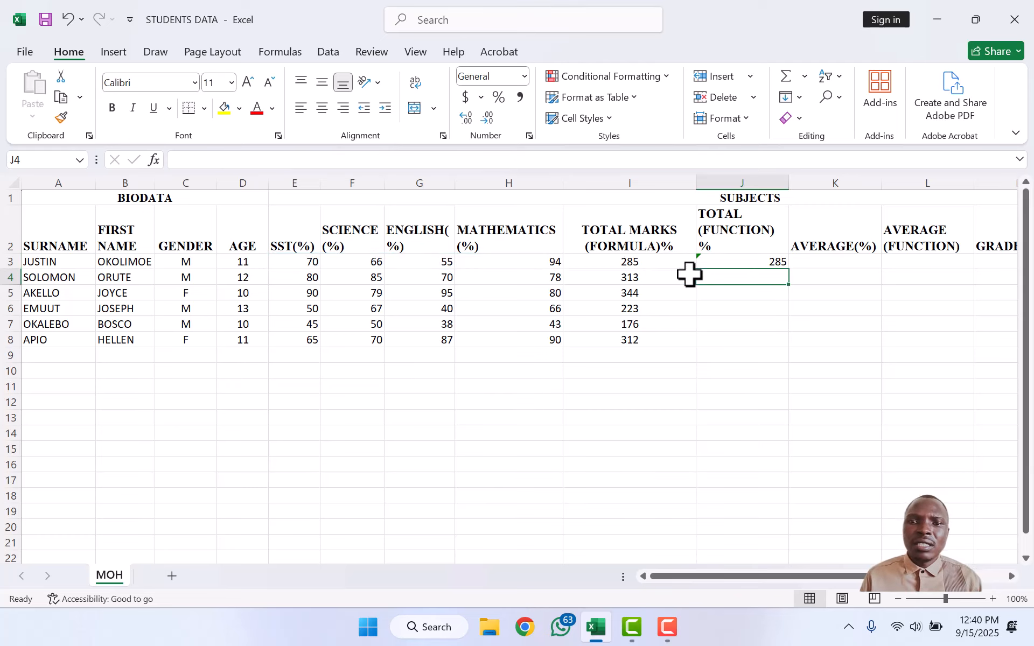
{"action": "left_click", "coordinate": [756, 262]}
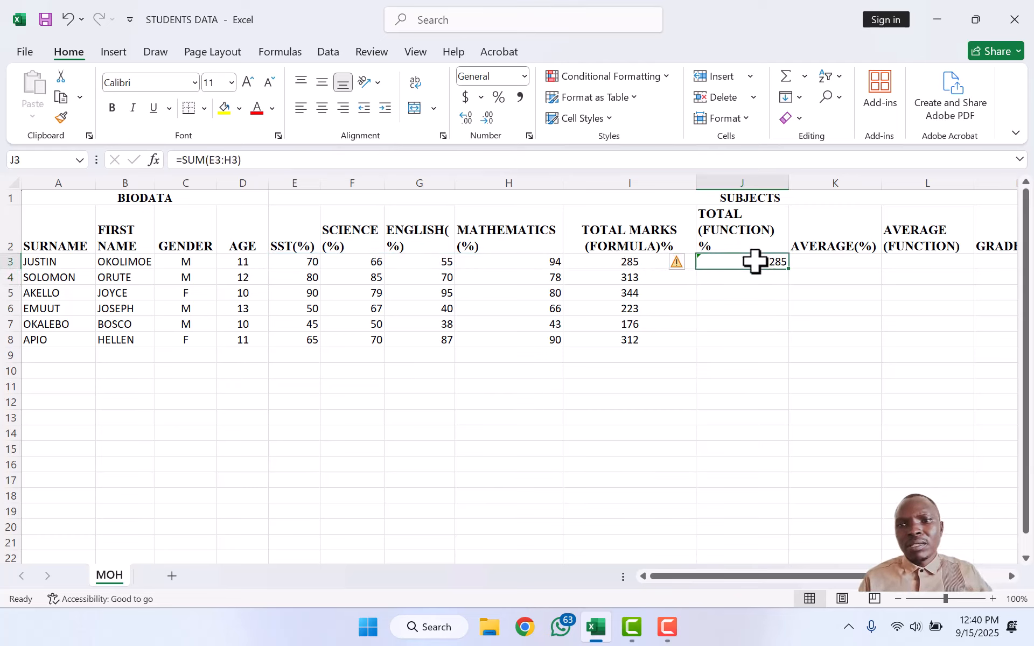
{"action": "double_click", "coordinate": [790, 269]}
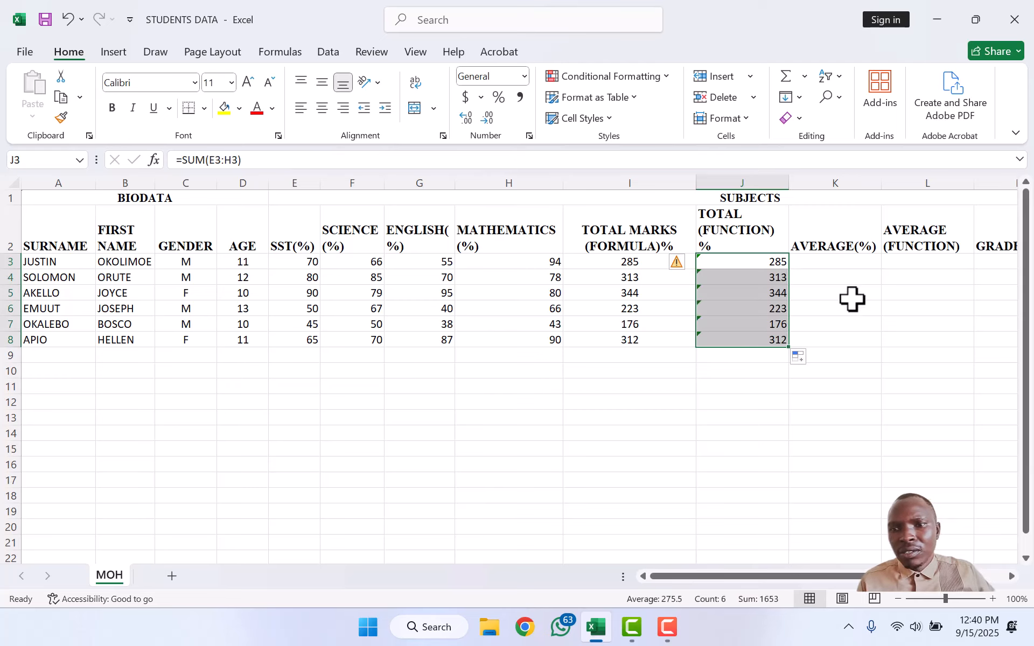
{"action": "left_click", "coordinate": [843, 263]}
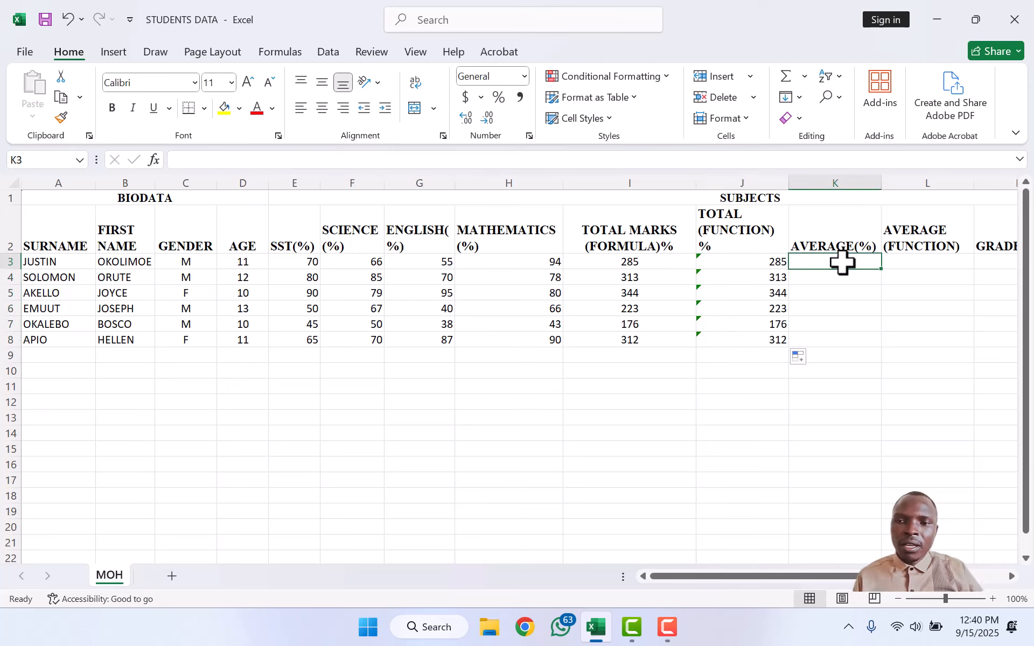
Step: Enter =(E3+F3+G3+H3)/4 in K3 and fill it down to K8
{"action": "type", "text": "=("}
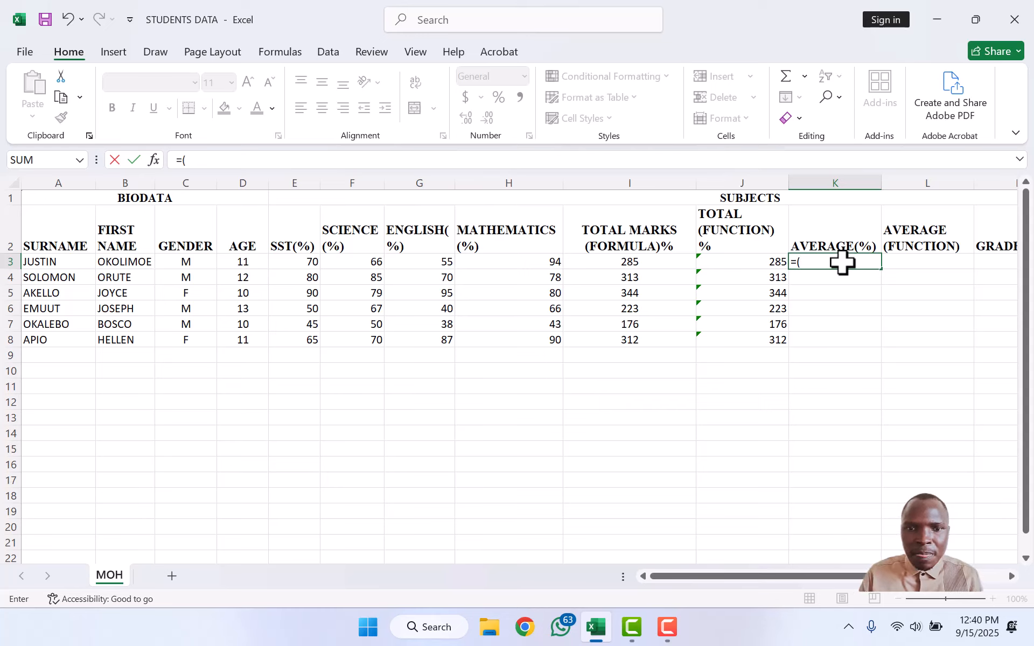
{"action": "left_click", "coordinate": [302, 261]}
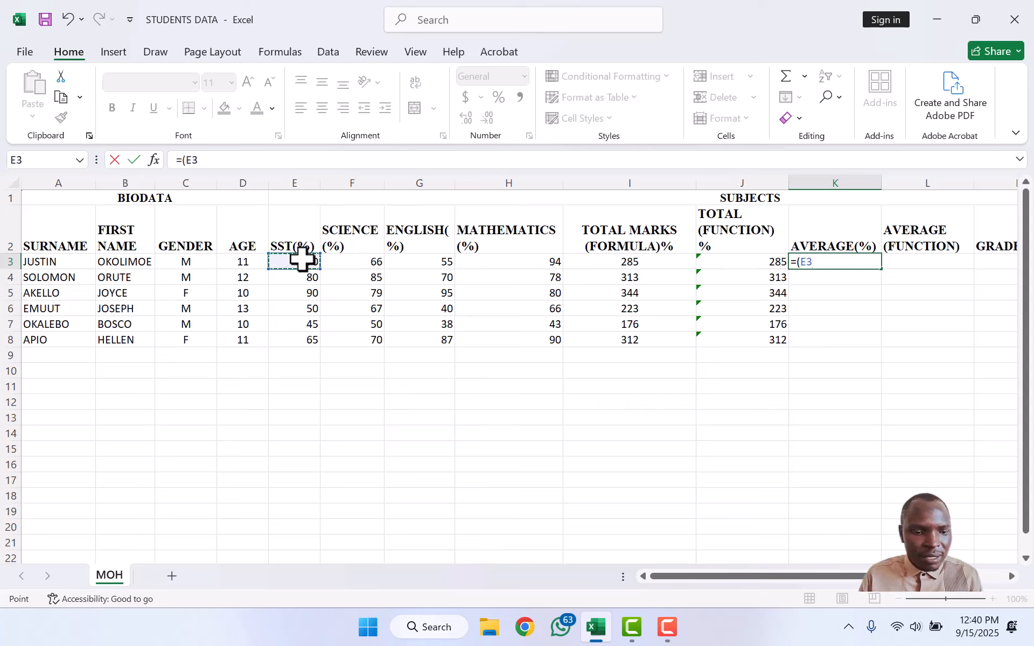
{"action": "left_click", "coordinate": [348, 264]}
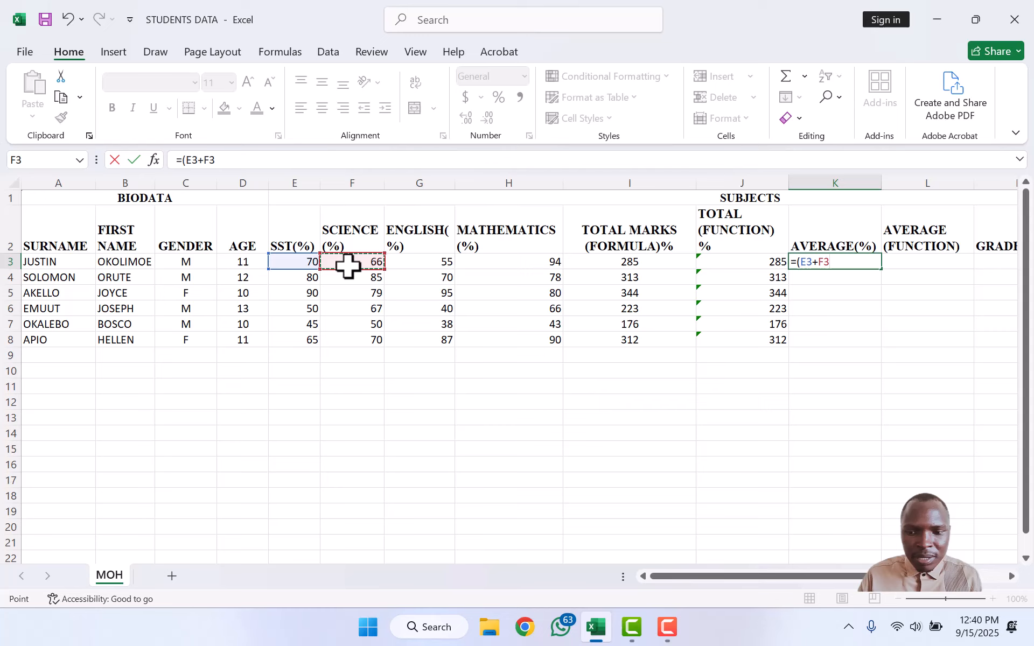
{"action": "left_click", "coordinate": [413, 271]}
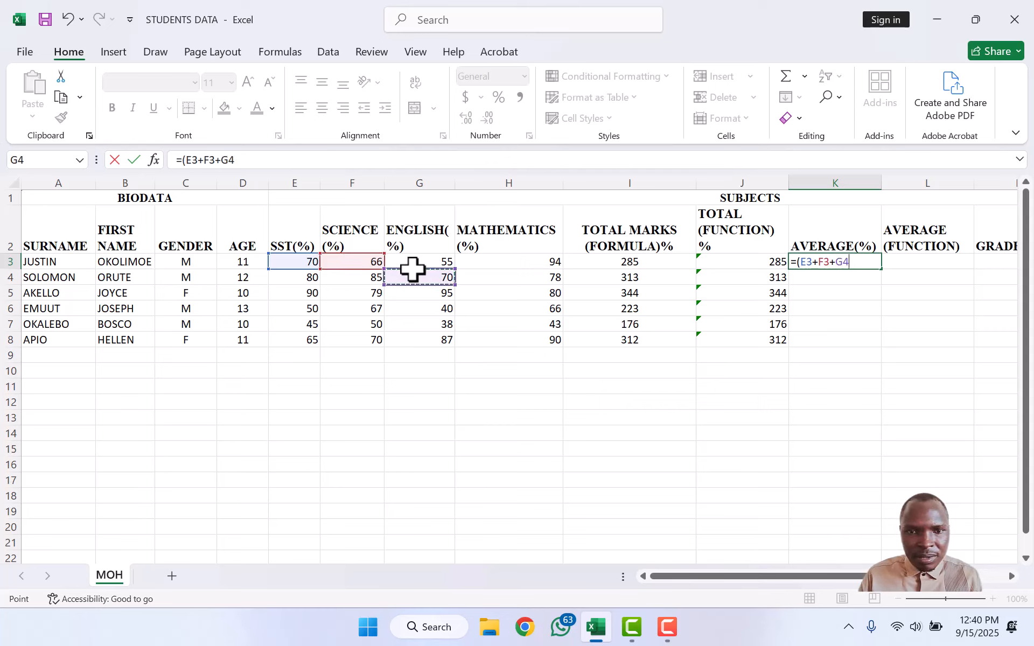
{"action": "left_click", "coordinate": [429, 258]}
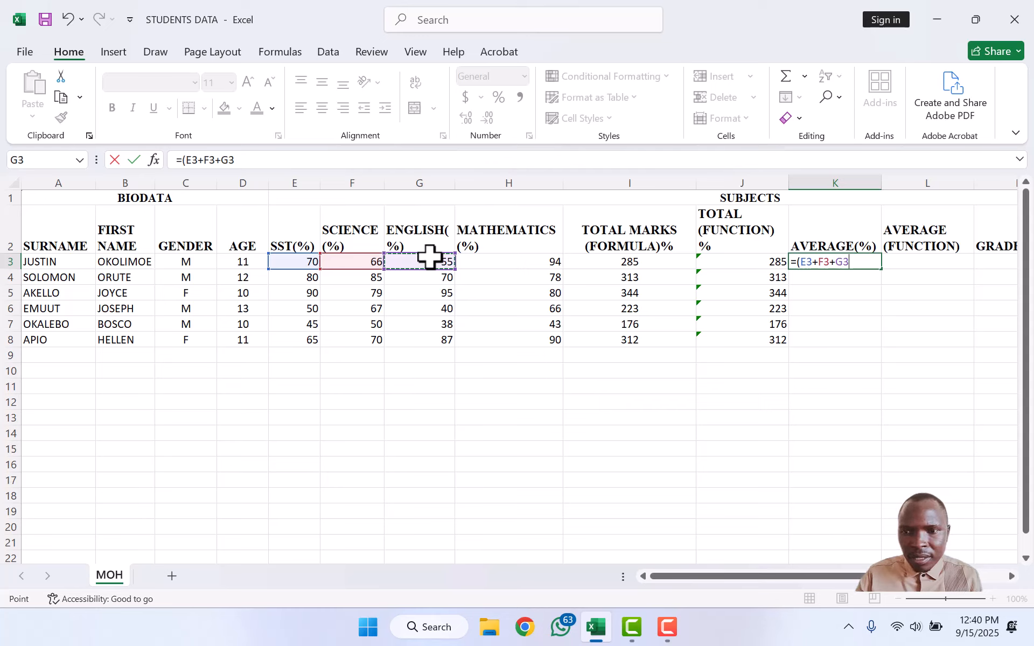
{"action": "type", "text": "+"}
{"action": "left_click", "coordinate": [496, 262]}
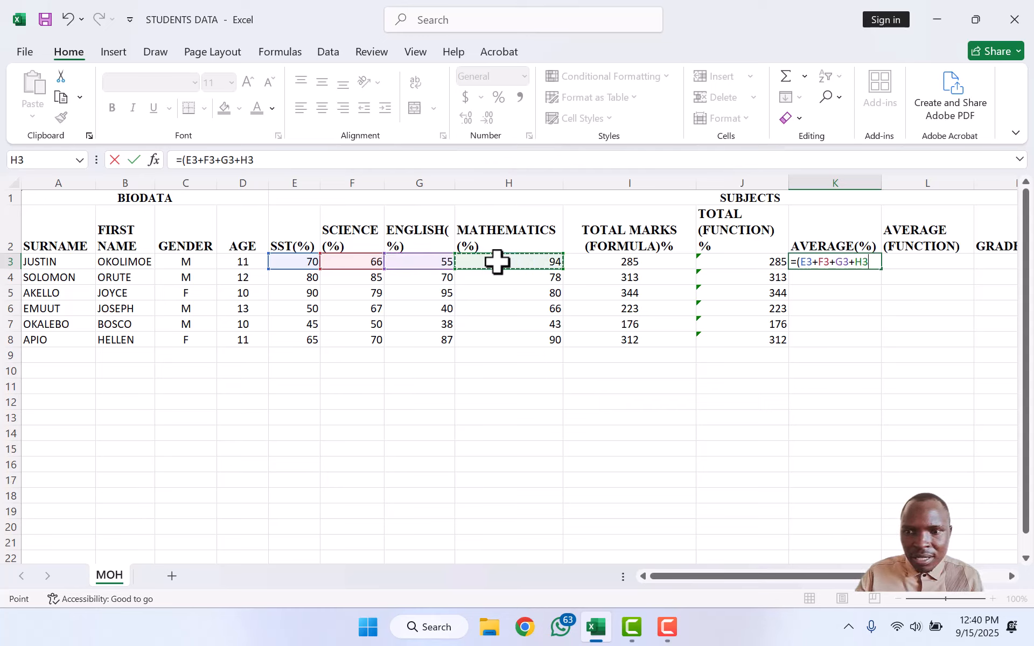
{"action": "type", "text": ")/"}
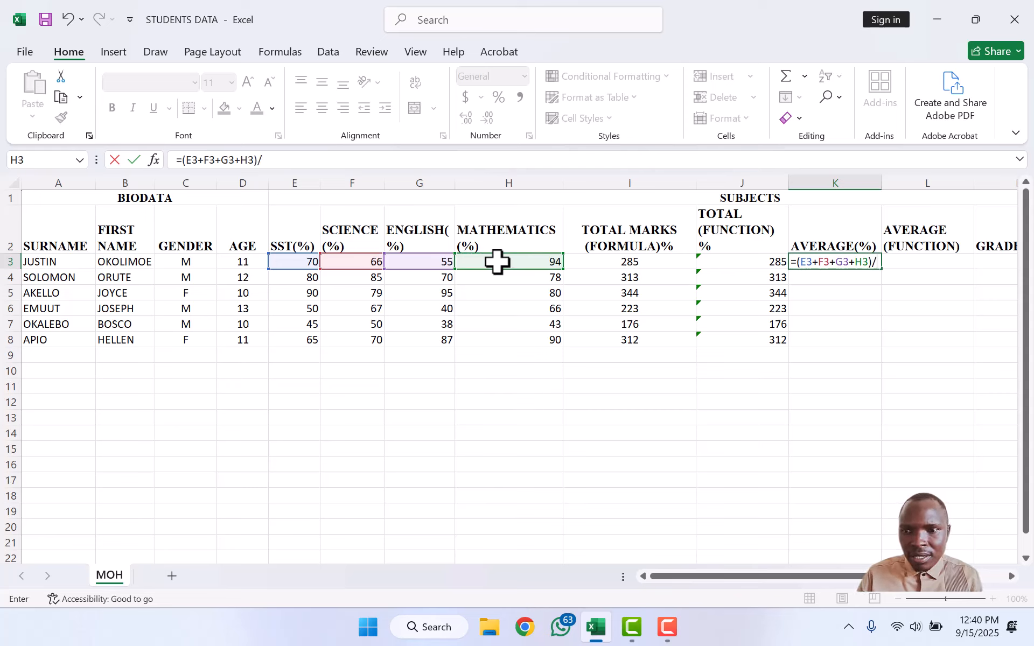
{"action": "type", "text": "4"}
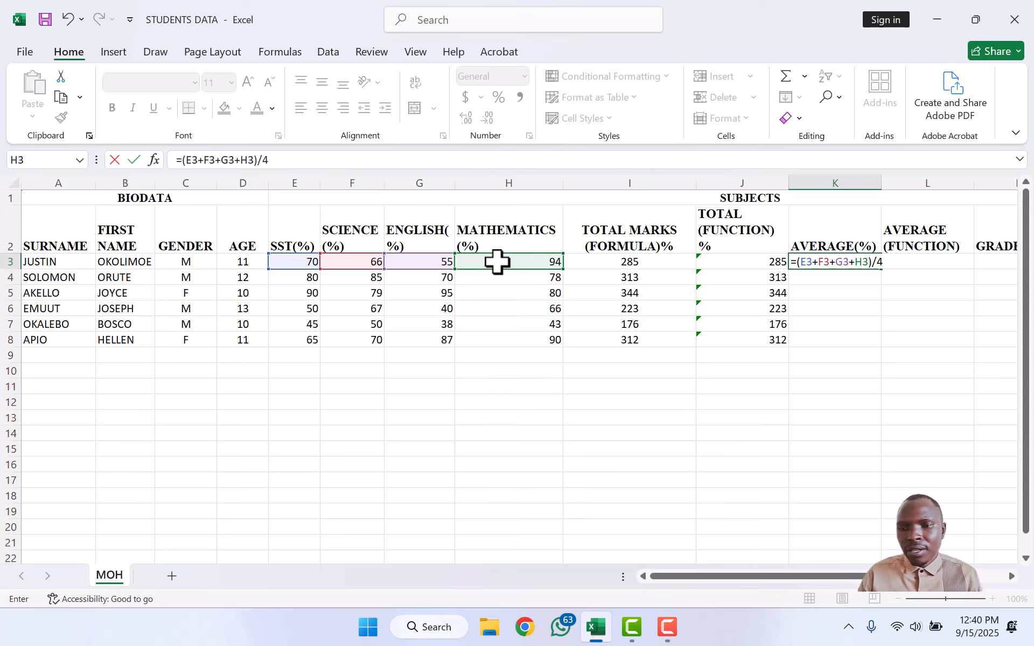
{"action": "key", "text": "Return"}
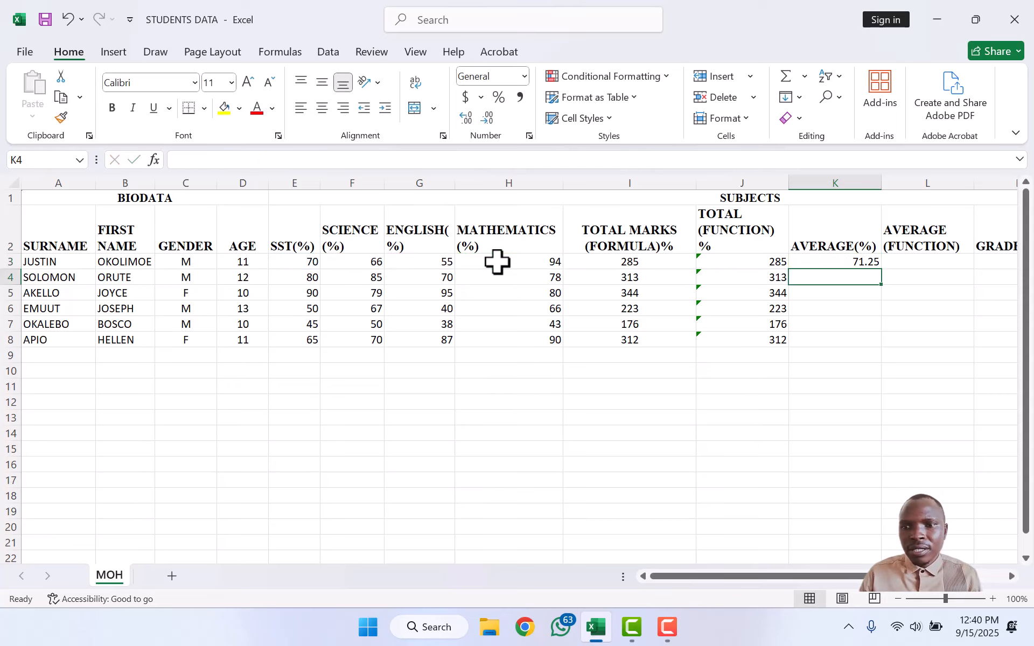
{"action": "left_click", "coordinate": [860, 264]}
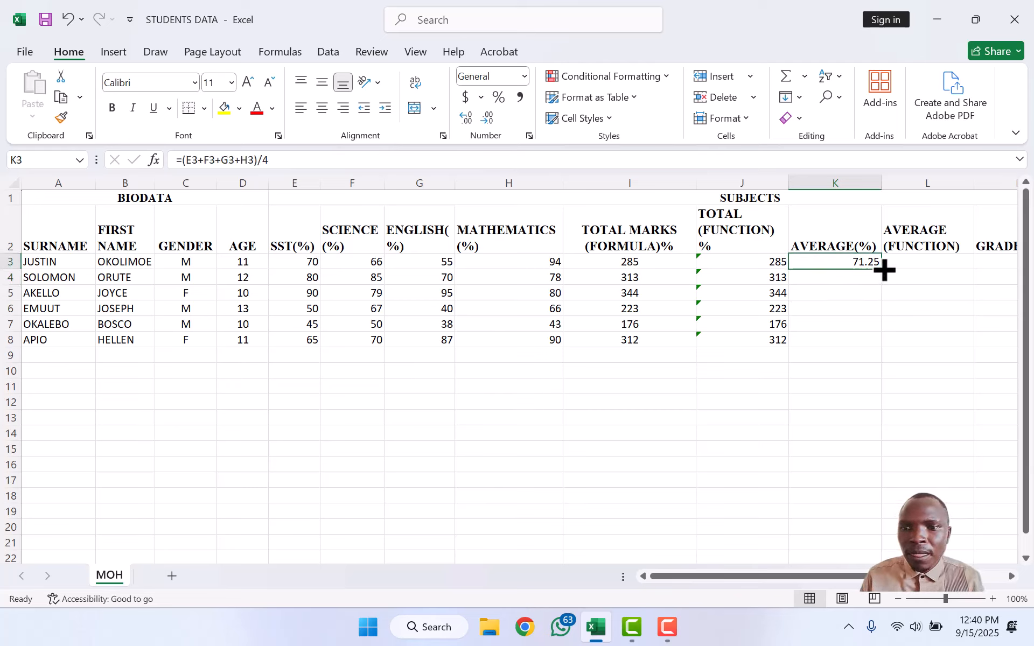
{"action": "double_click", "coordinate": [884, 270]}
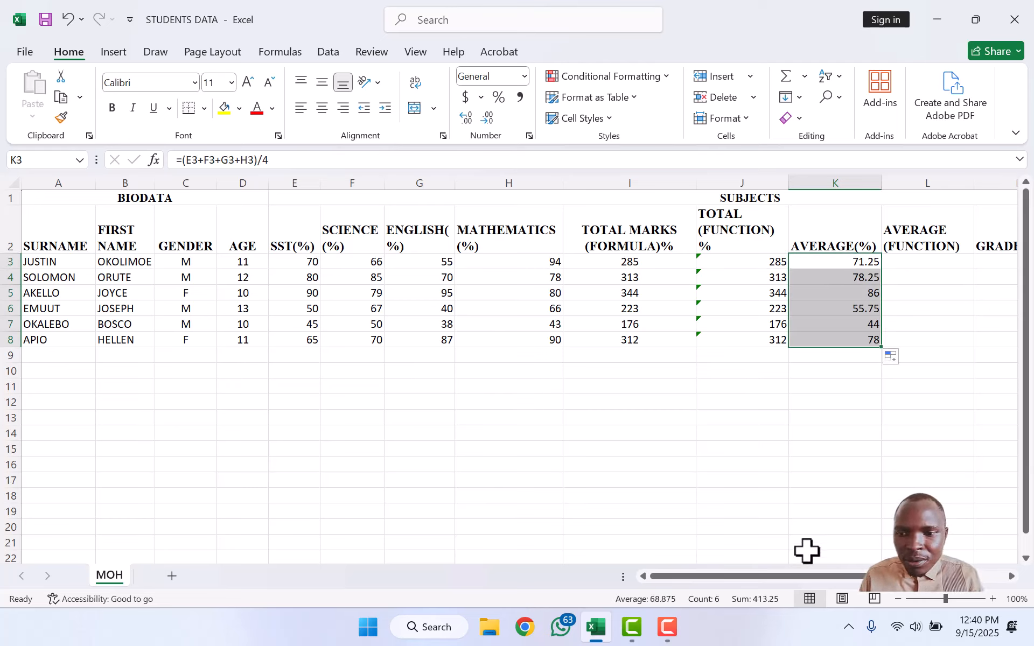
{"action": "left_click_drag", "start_coordinate": [786, 572], "coordinate": [884, 574]}
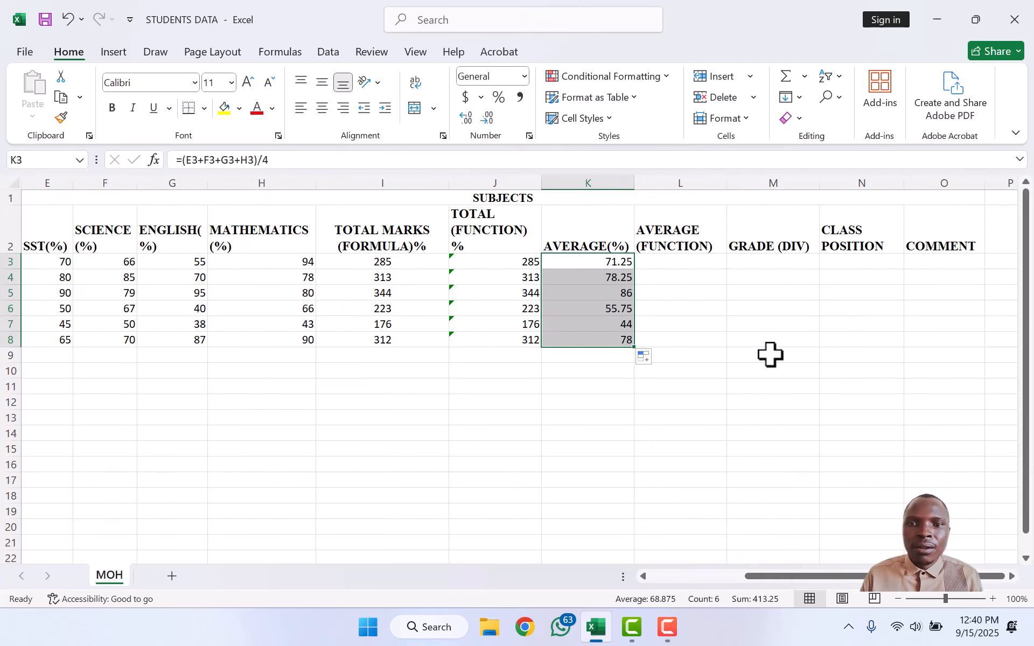
Step: Enter =AVERAGE(E3:H3) in L3 and copy it down to L8
{"action": "left_click", "coordinate": [663, 261]}
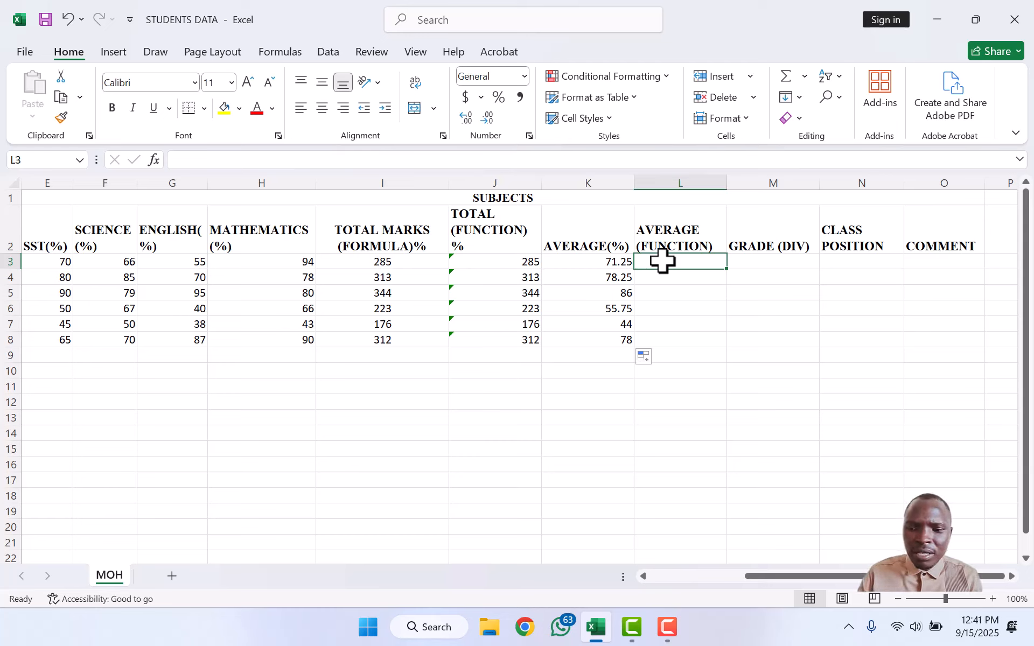
{"action": "type", "text": "=AV"}
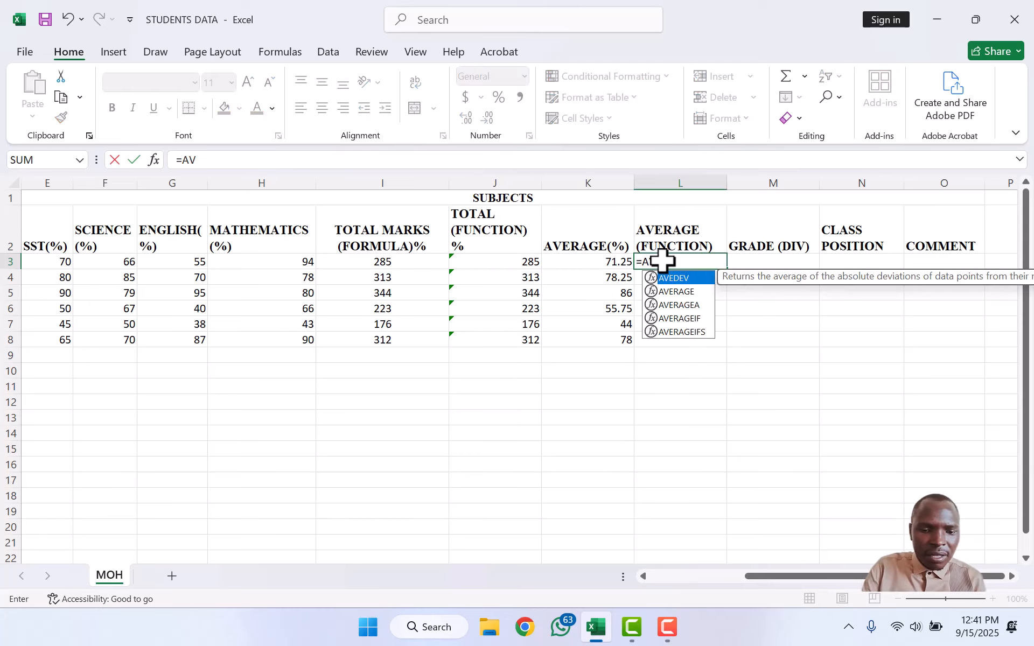
{"action": "type", "text": "ERAGE"}
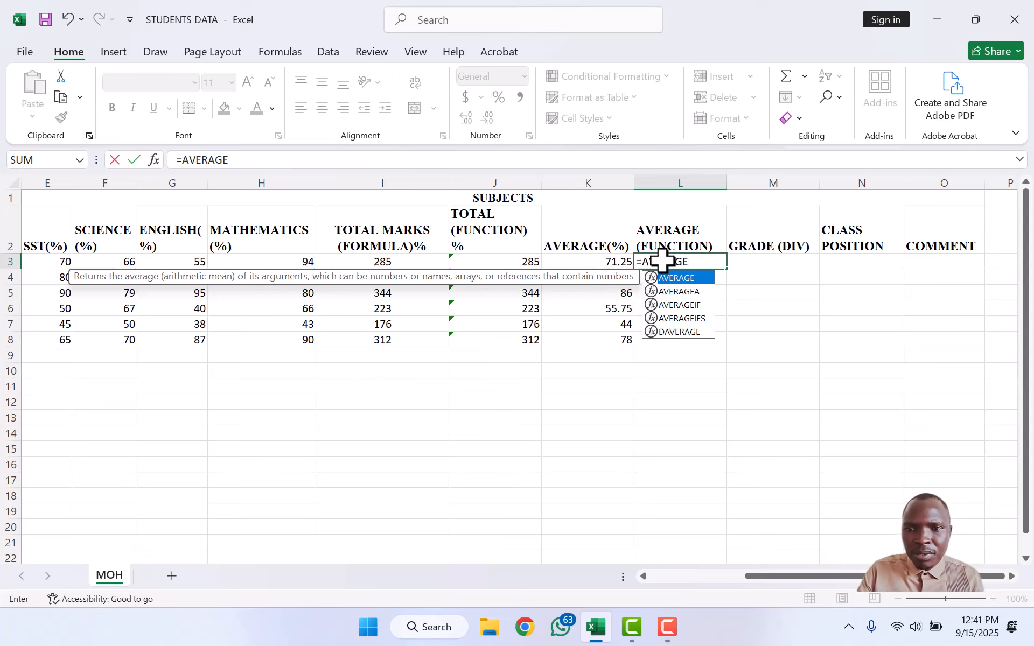
{"action": "type", "text": "("}
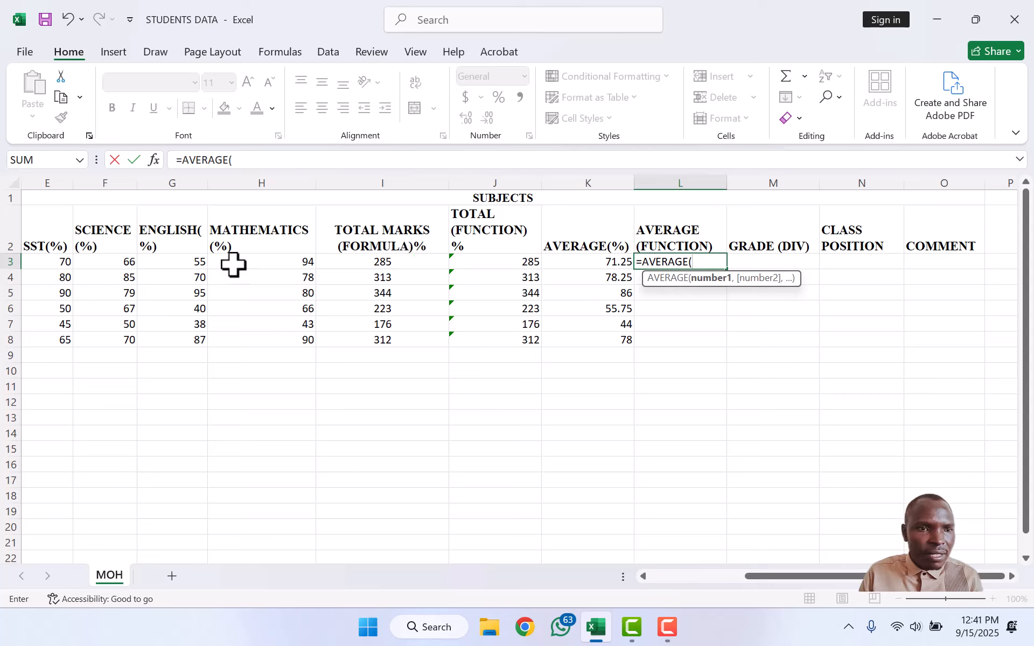
{"action": "left_click", "coordinate": [58, 265]}
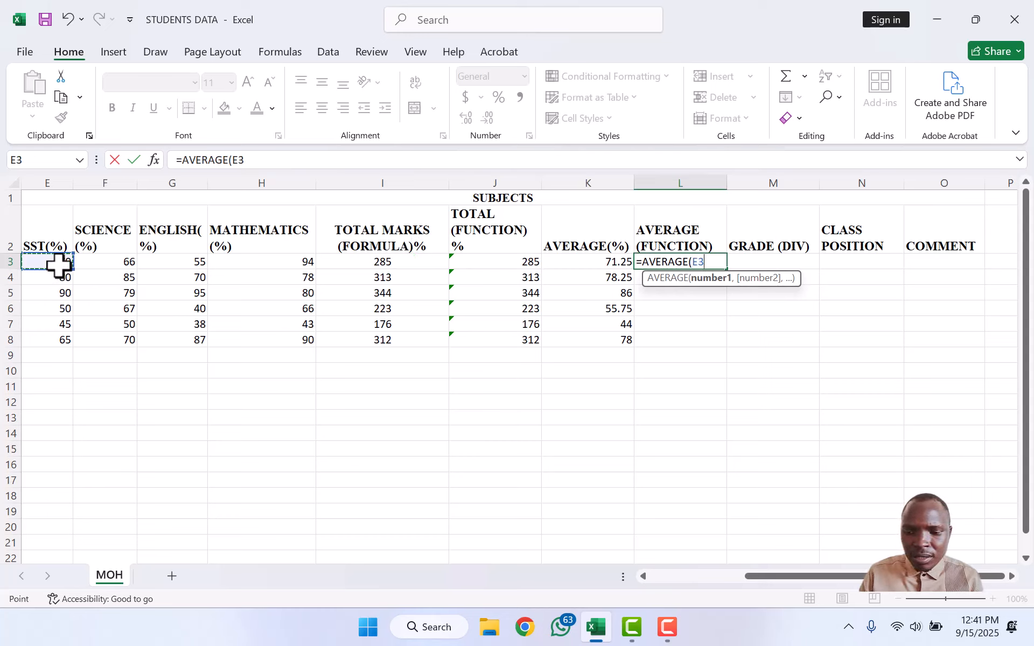
{"action": "key", "text": "F8"}
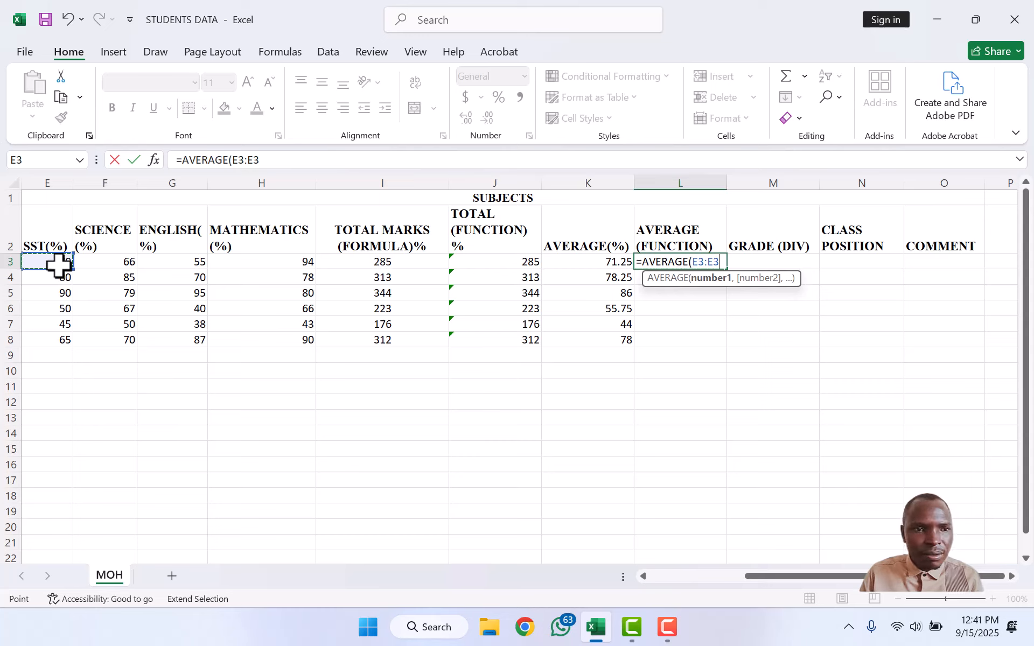
{"action": "left_click", "coordinate": [274, 262]}
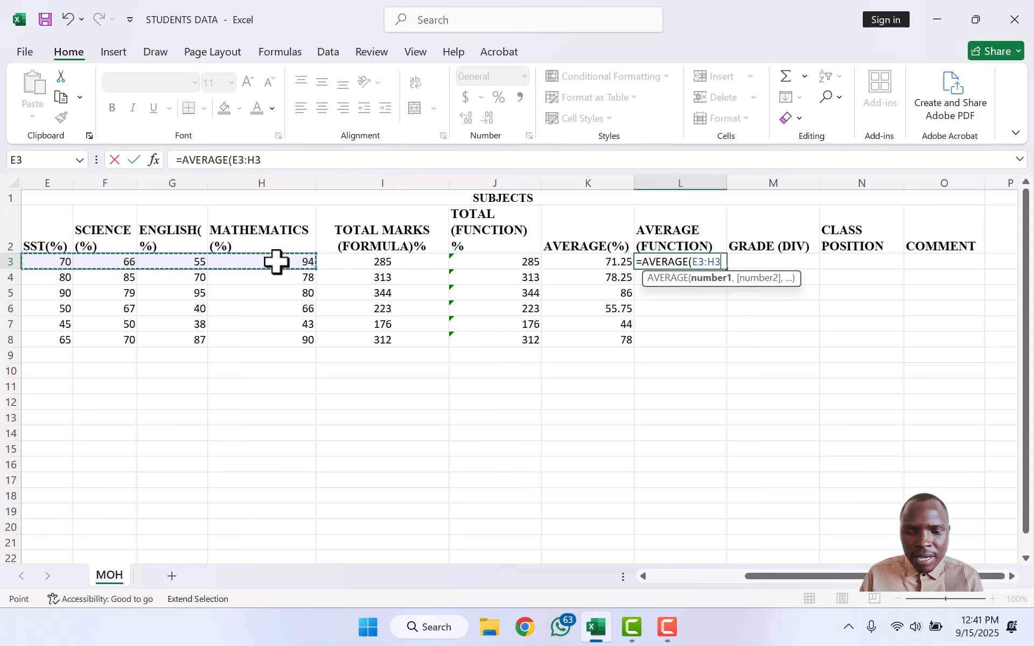
{"action": "type", "text": ")"}
{"action": "key", "text": "Return"}
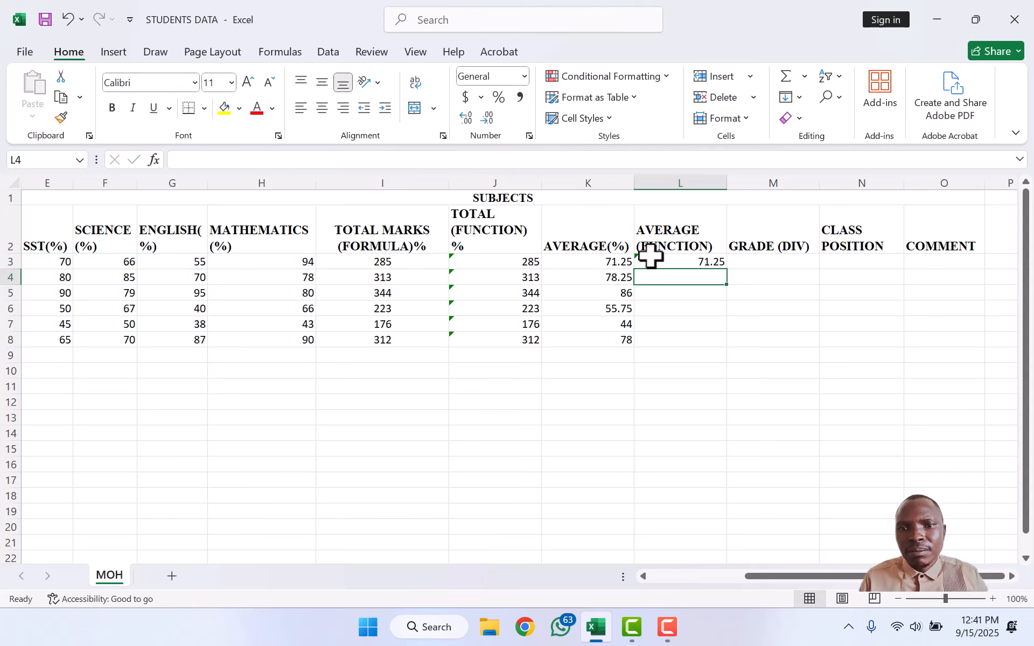
{"action": "left_click", "coordinate": [677, 259]}
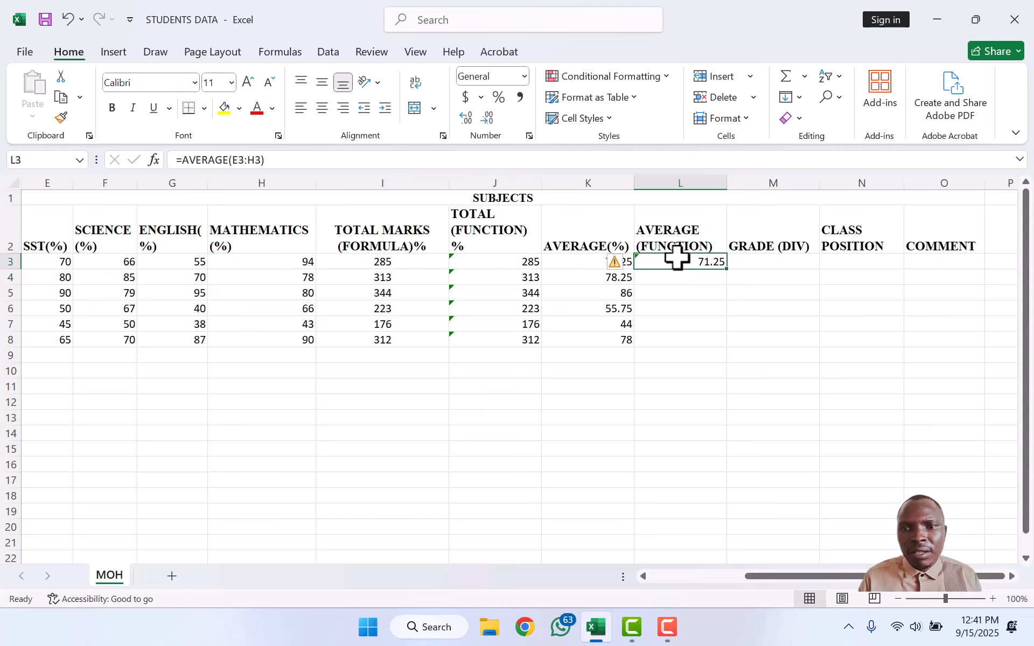
{"action": "double_click", "coordinate": [728, 270]}
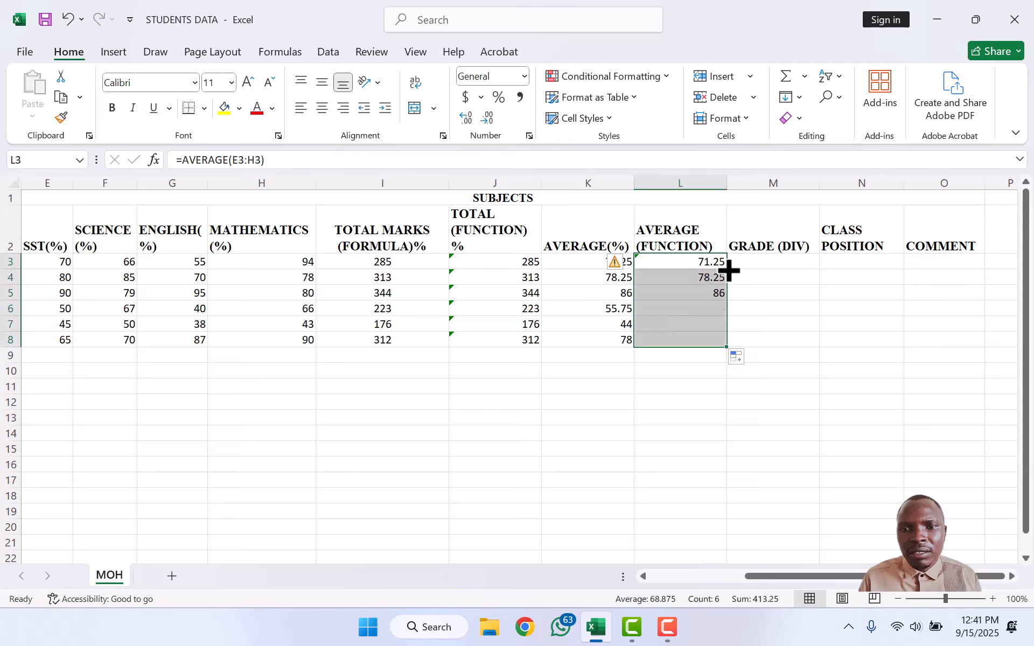
{"action": "left_click", "coordinate": [790, 261]}
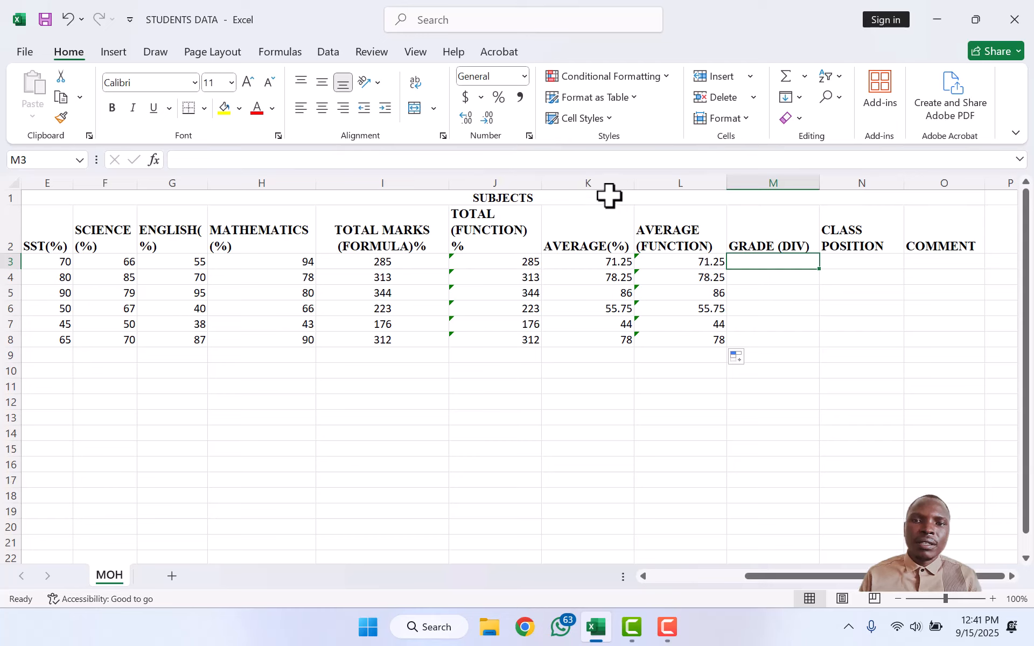
Step: Centre columns K (AVERAGE(%)) and L (AVERAGE (FUNCTION))
{"action": "left_click", "coordinate": [589, 175]}
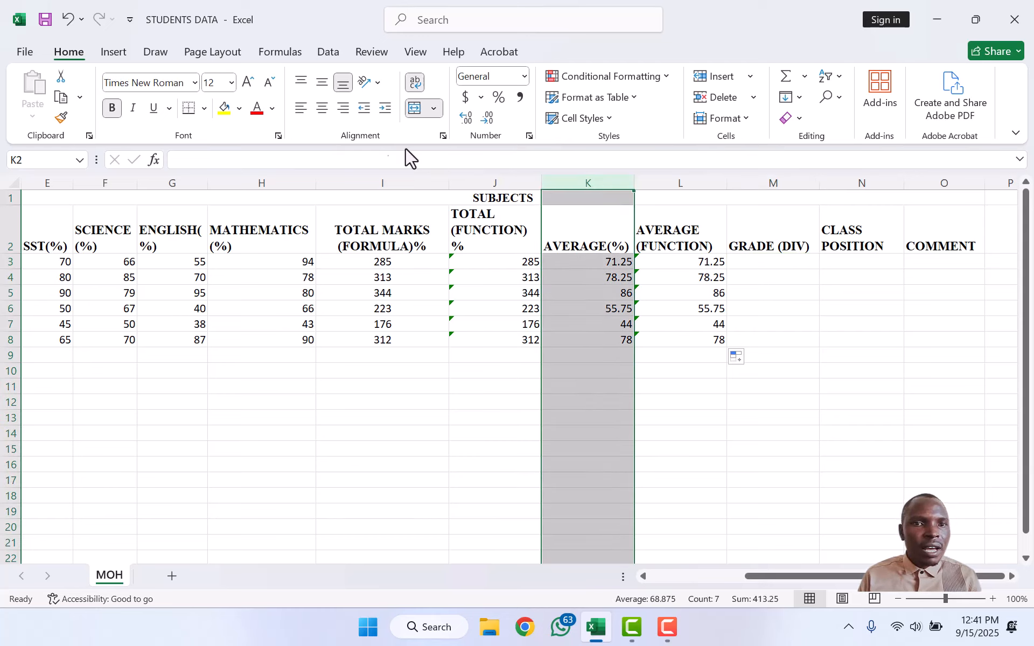
{"action": "left_click", "coordinate": [322, 109]}
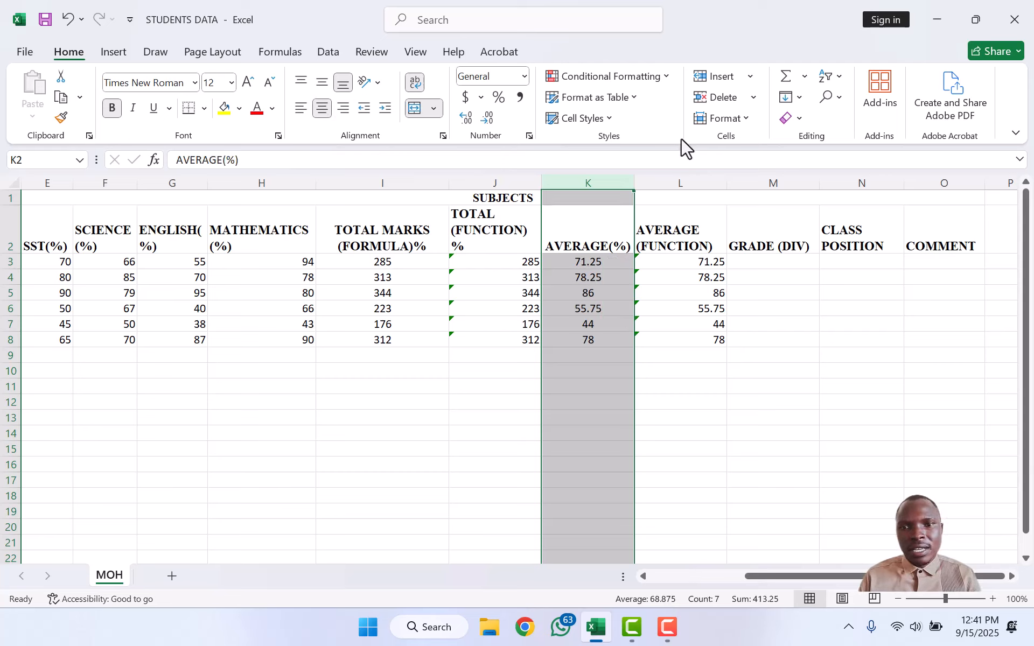
{"action": "left_click", "coordinate": [682, 174]}
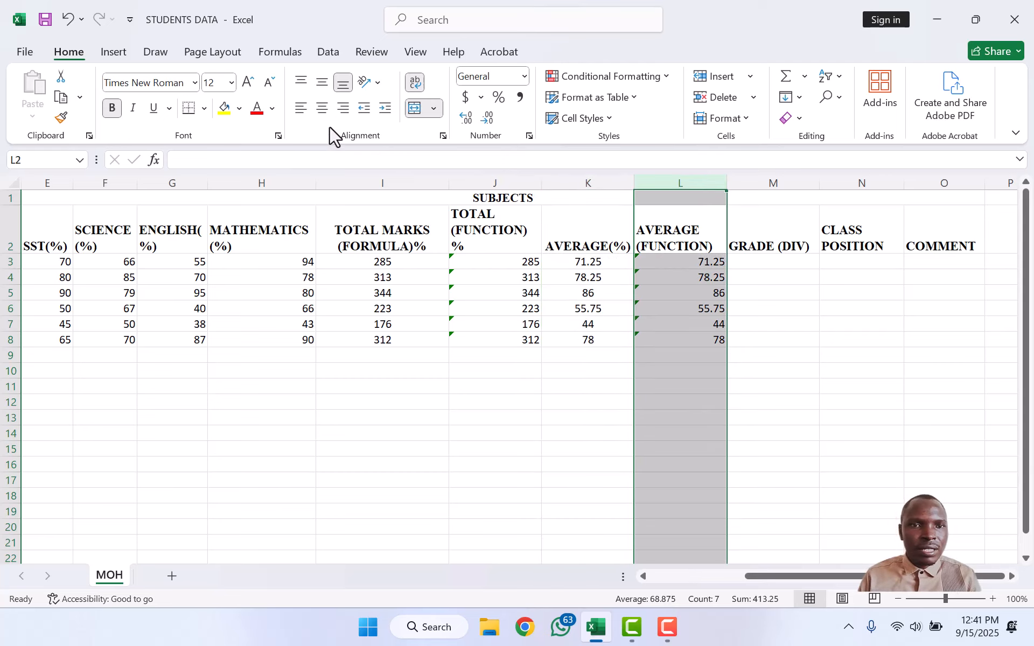
{"action": "left_click", "coordinate": [322, 109]}
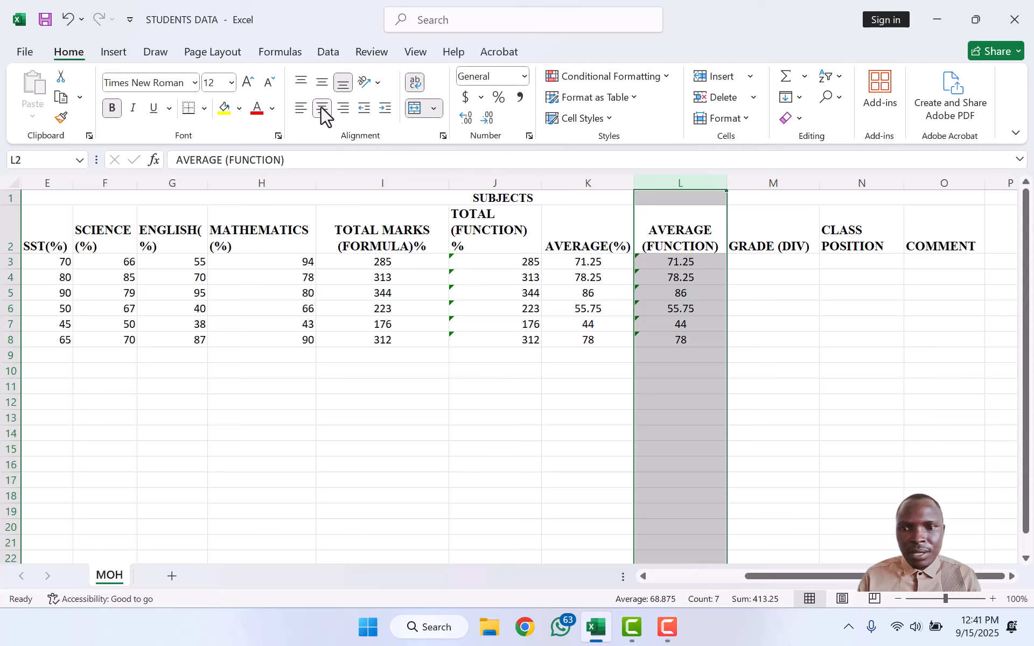
{"action": "left_click", "coordinate": [768, 262]}
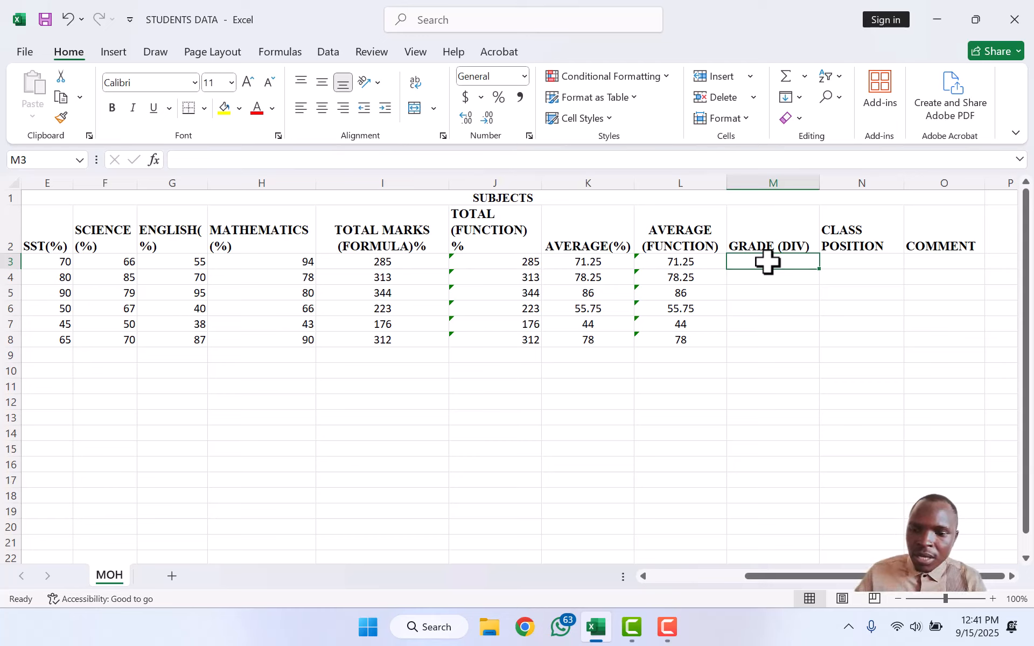
Step: In M3, type nested IF grades on L3: 80 D1, 75 D2, 70 C3, 65 C4, 60 C5, 55 C6
{"action": "type", "text": "="}
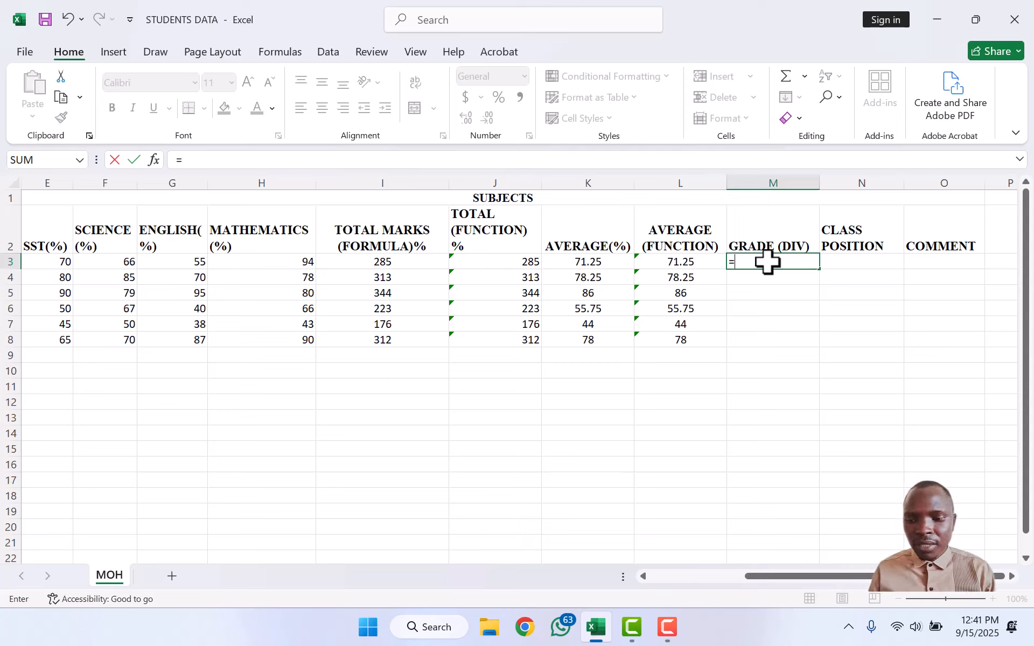
{"action": "type", "text": "IF"}
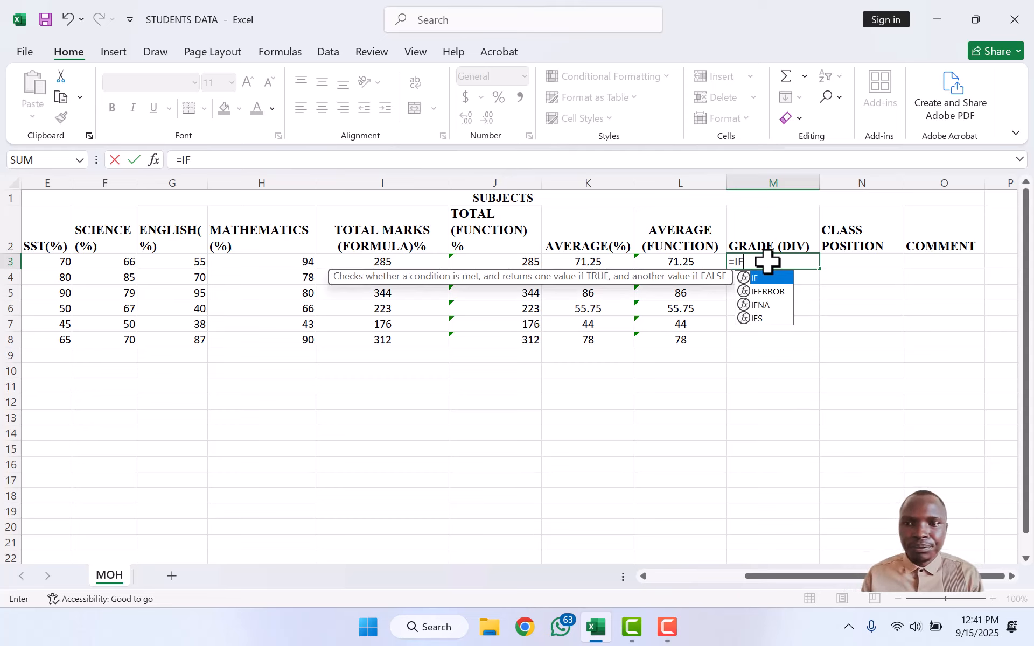
{"action": "type", "text": "("}
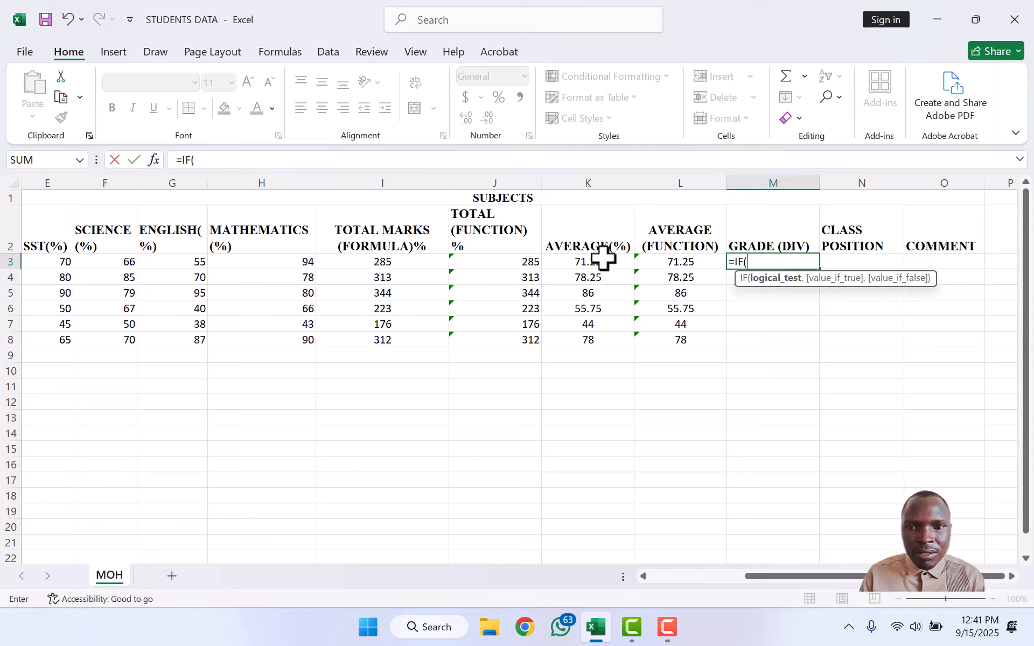
{"action": "left_click", "coordinate": [683, 263]}
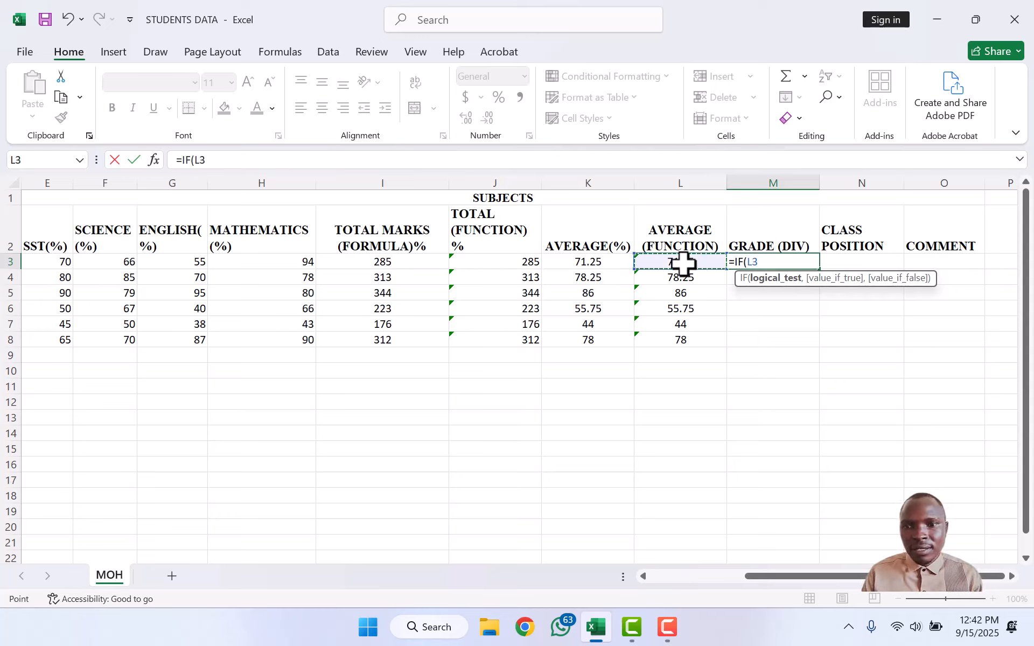
{"action": "type", "text": ">"}
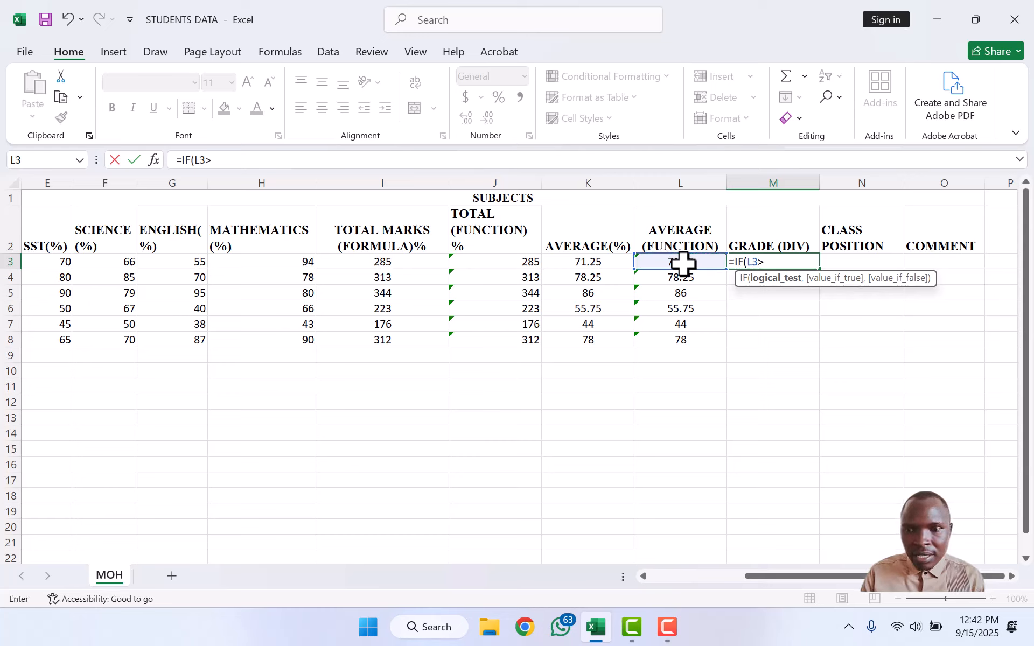
{"action": "type", "text": "="}
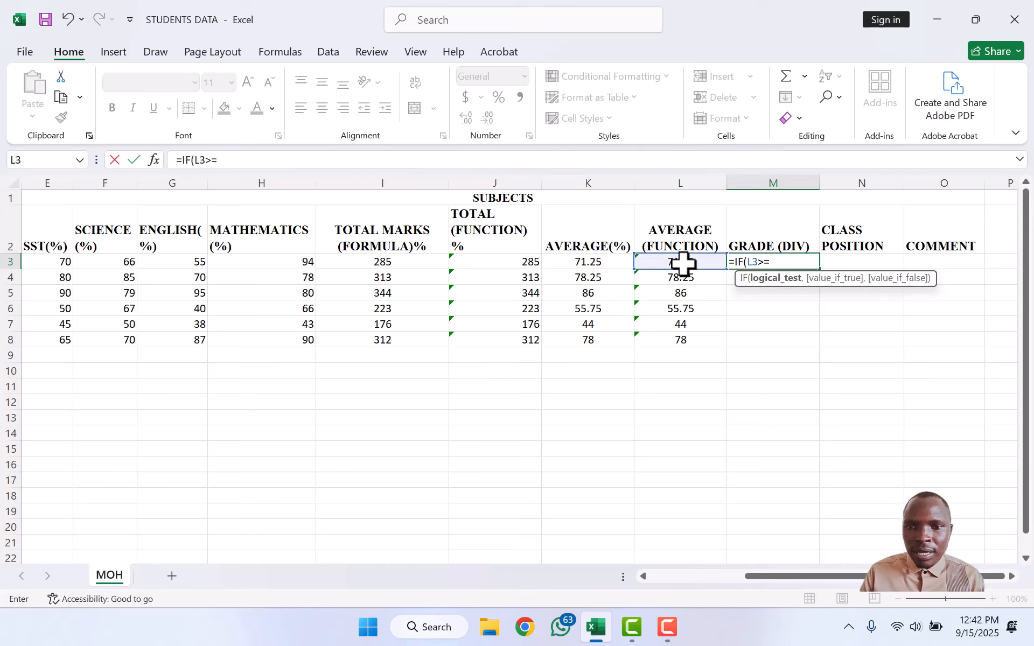
{"action": "type", "text": "80"}
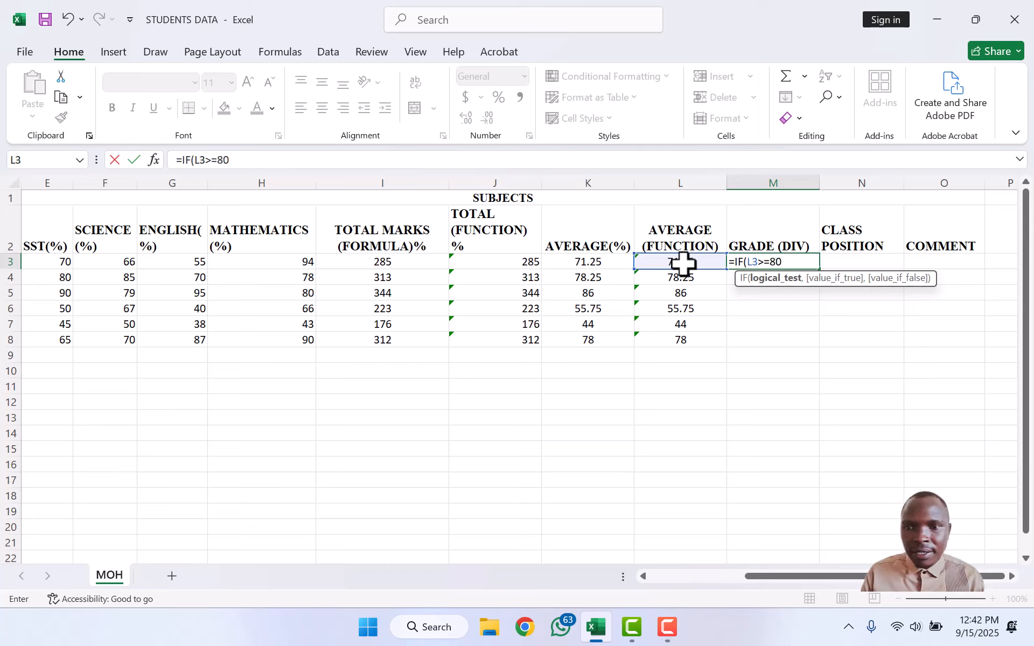
{"action": "type", "text": ","}
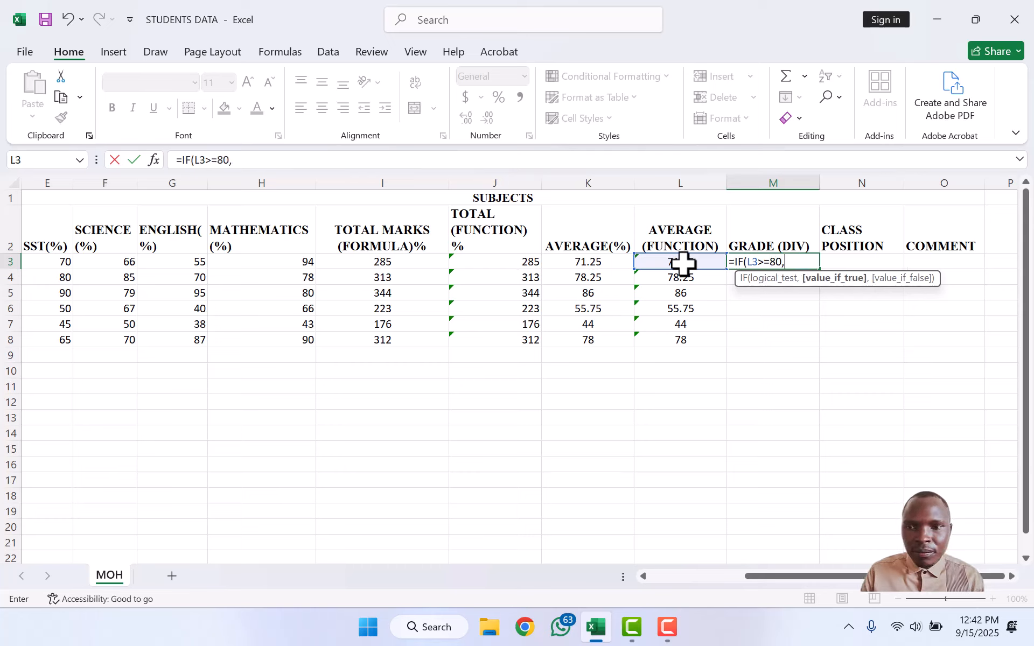
{"action": "type", "text": "\""}
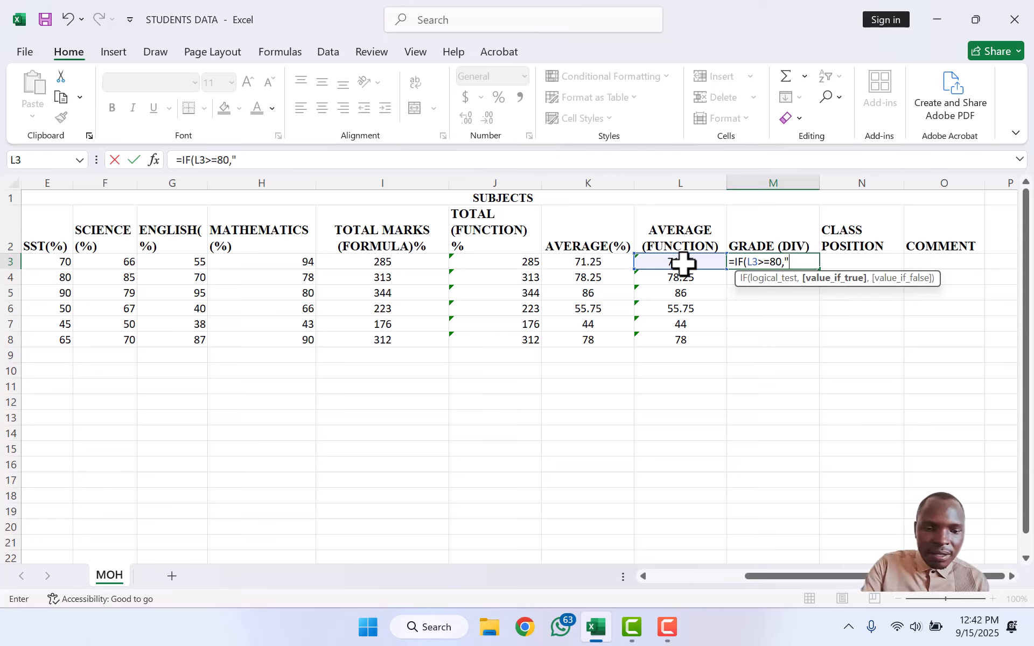
{"action": "type", "text": "D1"}
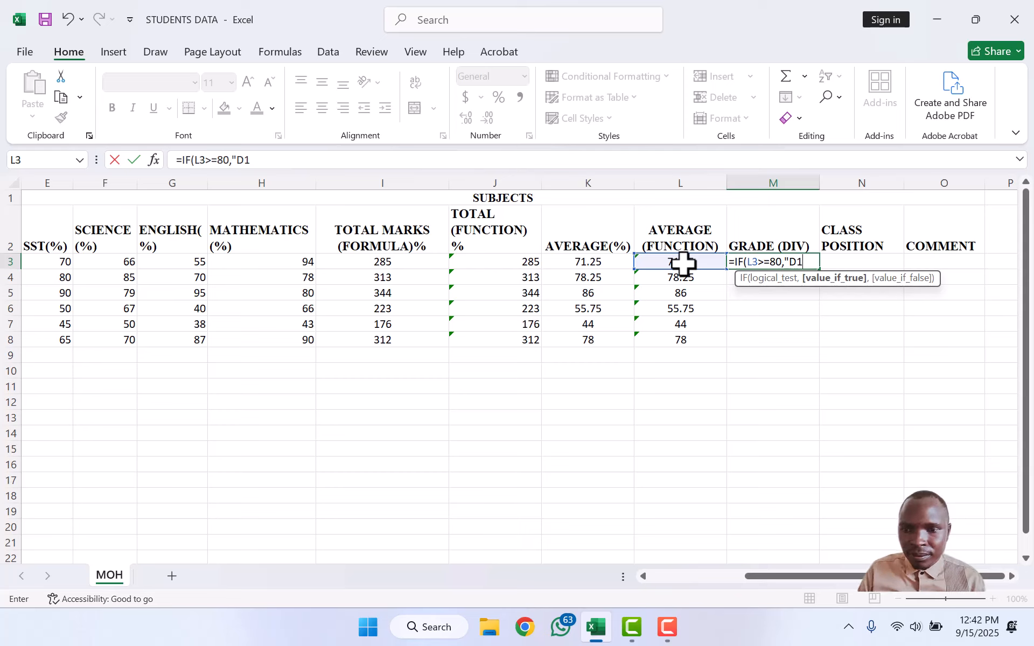
{"action": "type", "text": "\""}
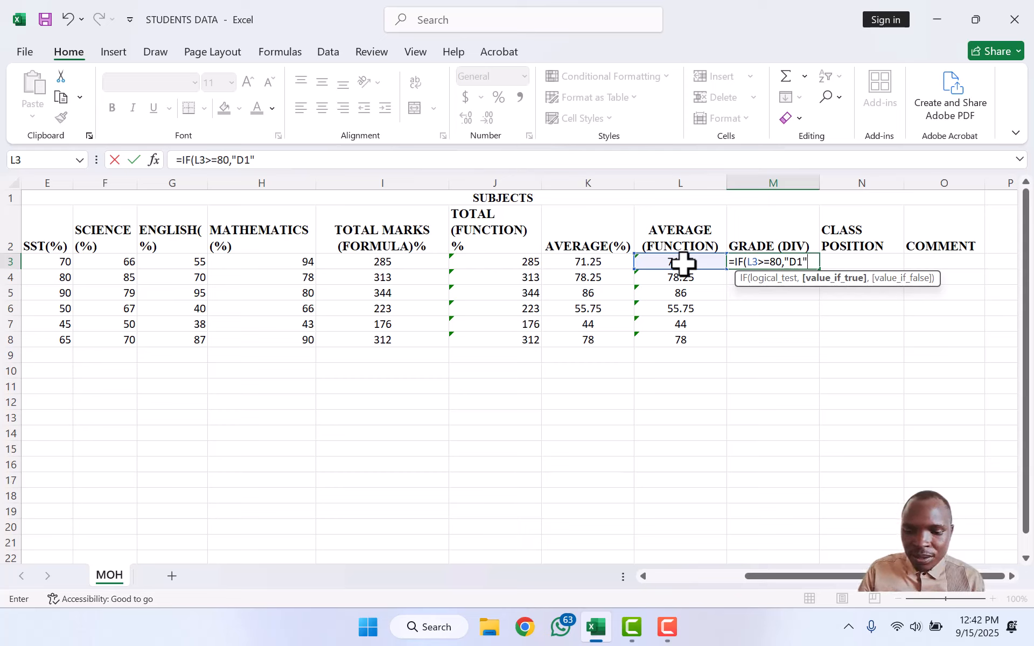
{"action": "type", "text": ","}
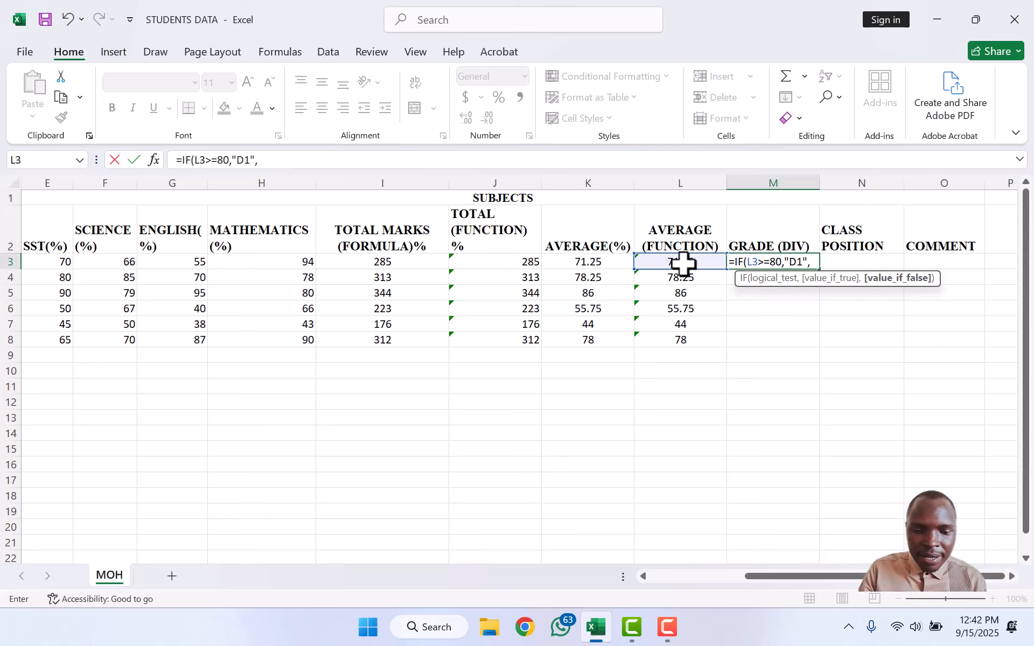
{"action": "type", "text": "IF"}
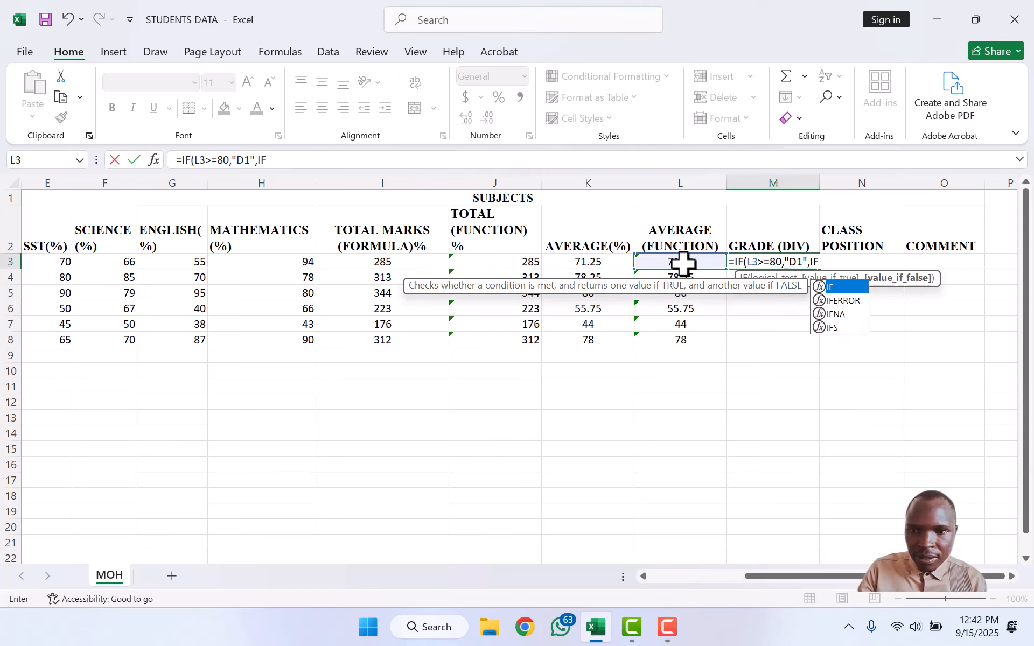
{"action": "type", "text": "("}
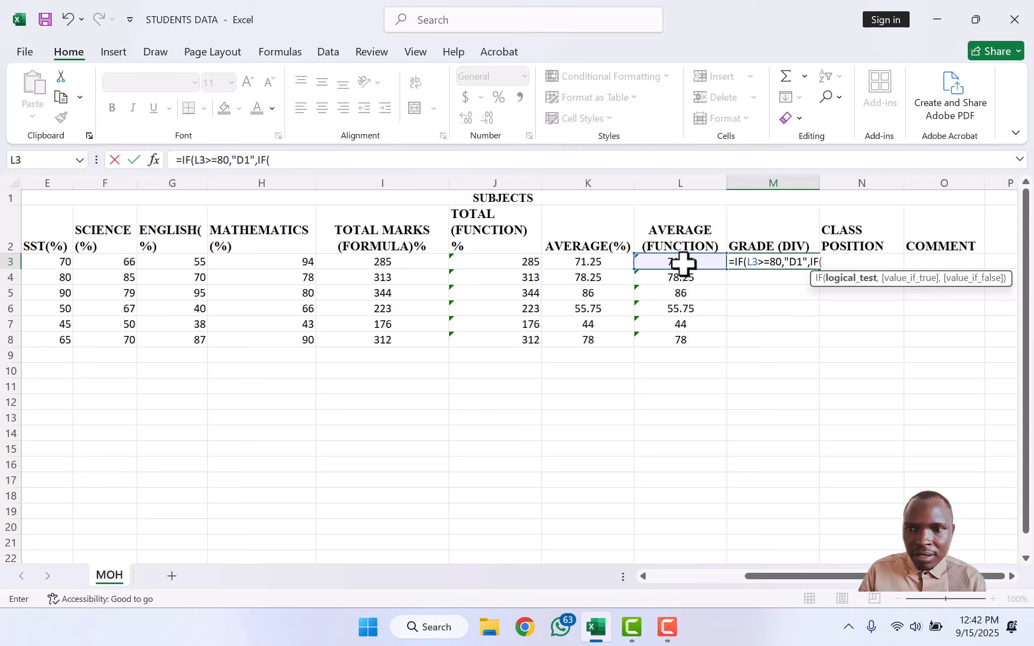
{"action": "type", "text": "L3"}
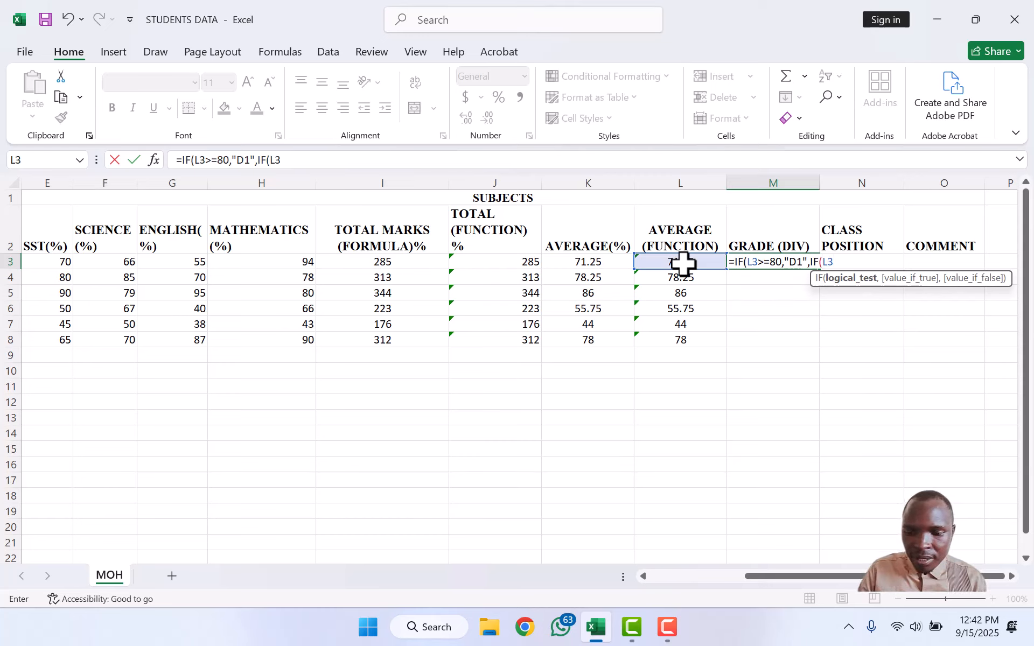
{"action": "type", "text": "."}
{"action": "key", "text": "BackSpace"}
{"action": "type", "text": ">"}
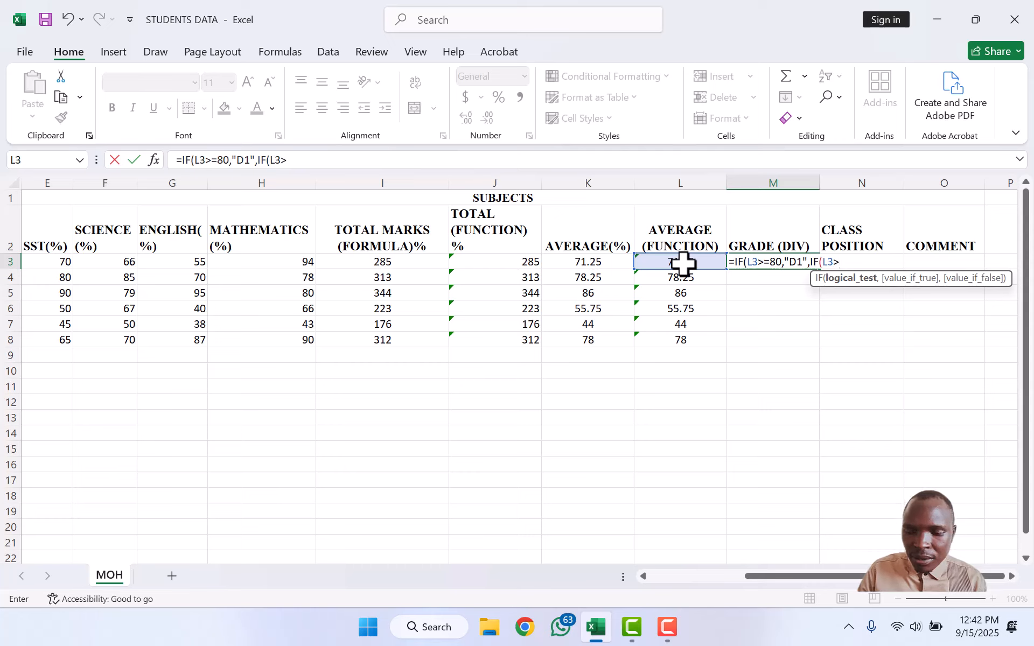
{"action": "type", "text": "="}
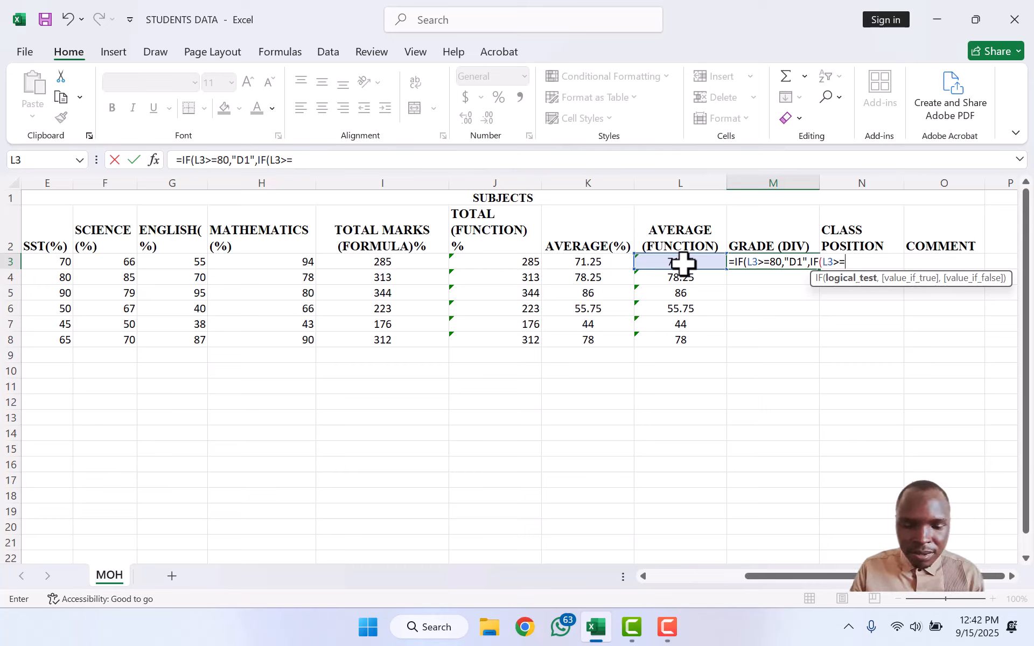
{"action": "type", "text": "75"}
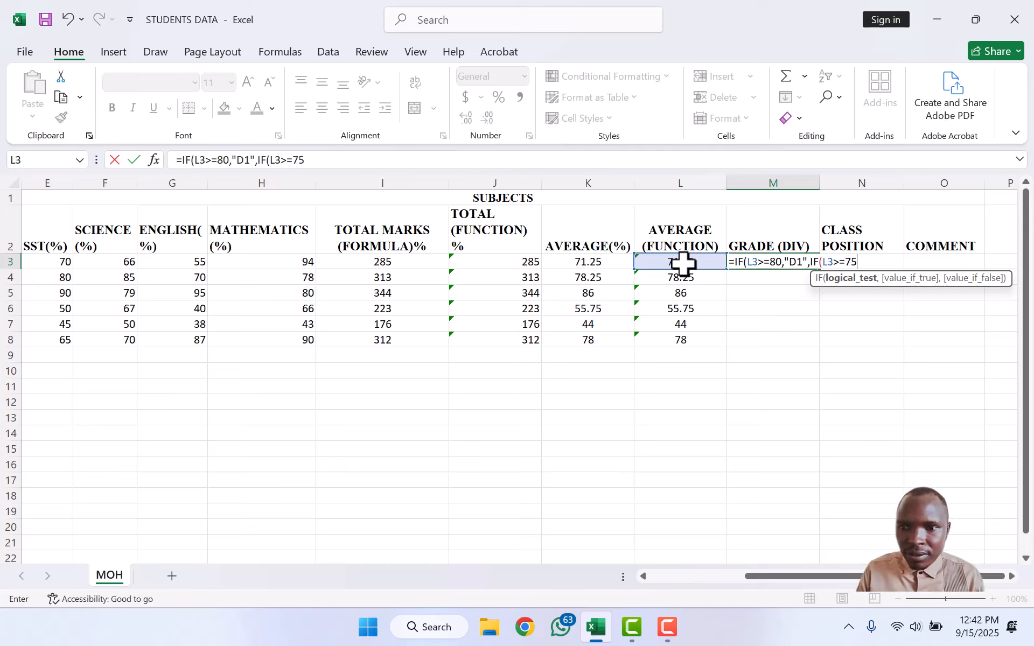
{"action": "type", "text": ","}
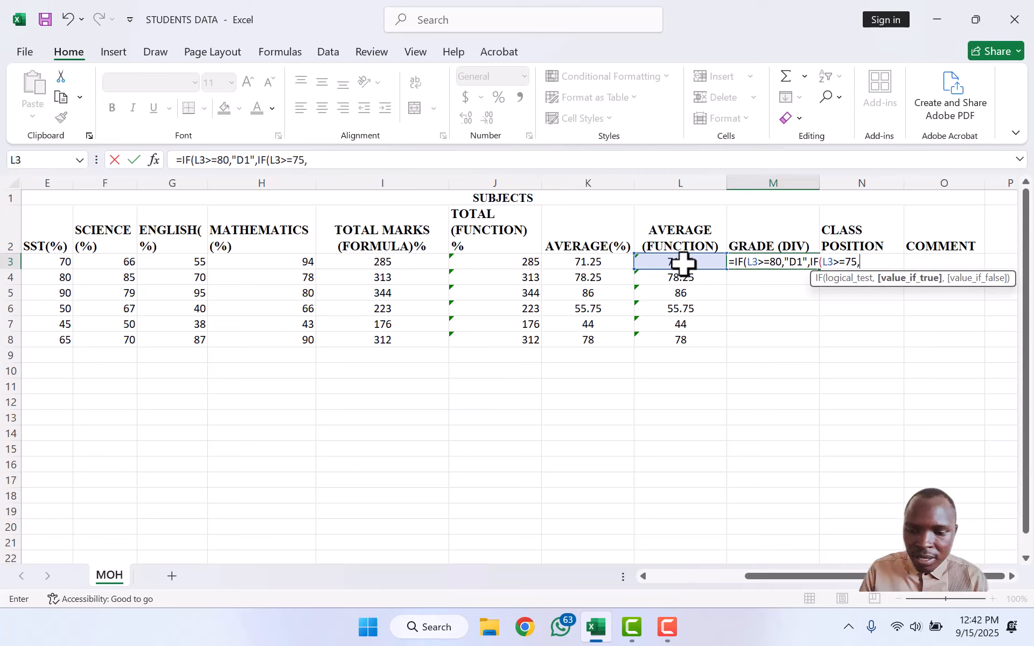
{"action": "type", "text": "\""}
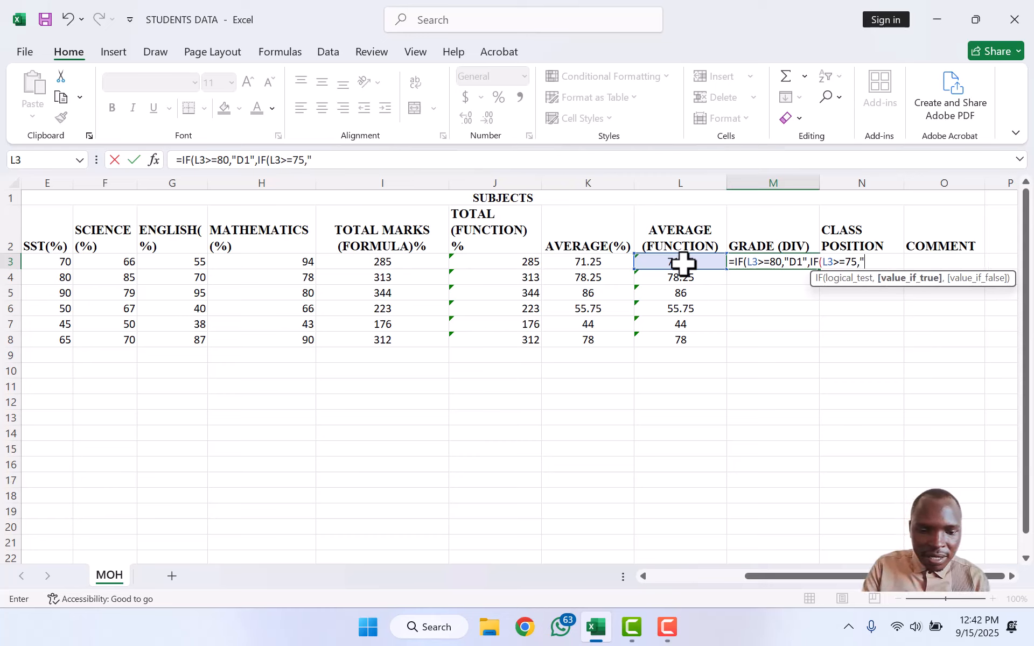
{"action": "type", "text": "D2"}
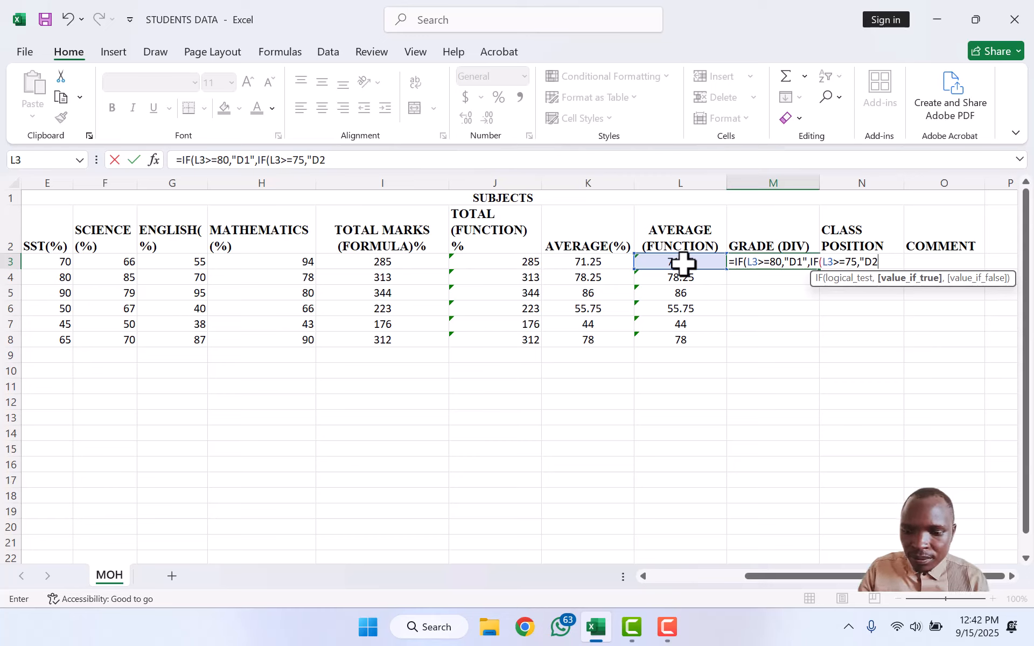
{"action": "type", "text": "\""}
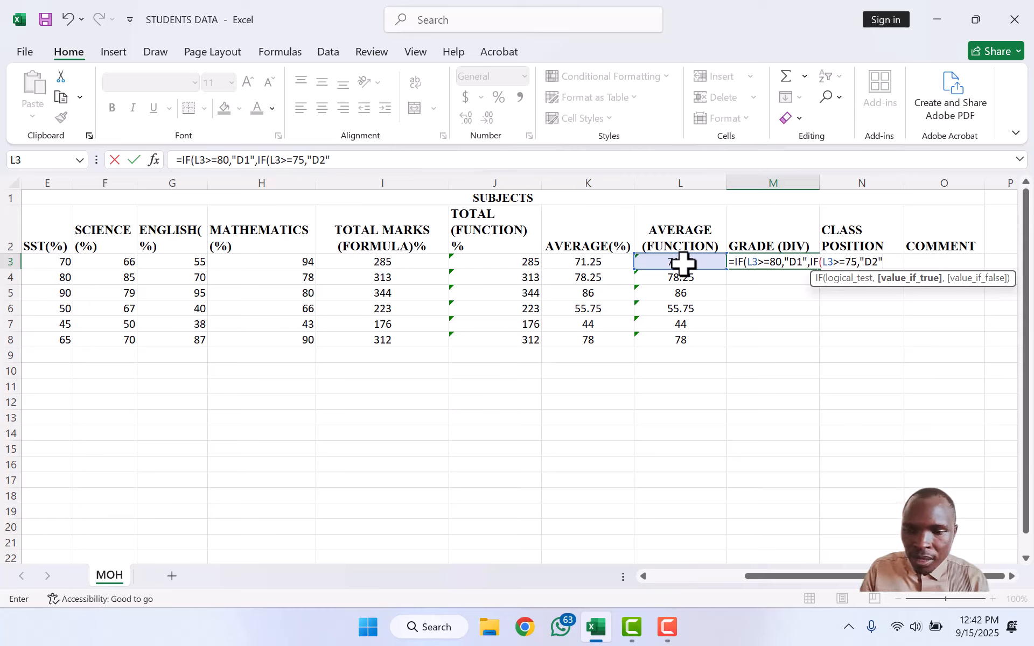
{"action": "type", "text": ","}
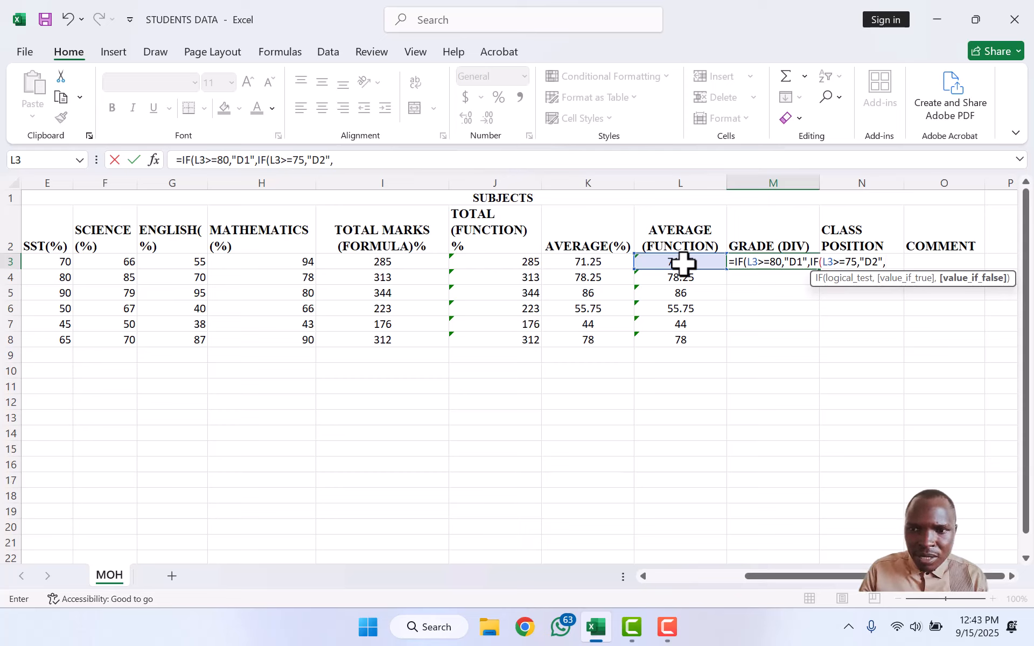
{"action": "type", "text": "IF("}
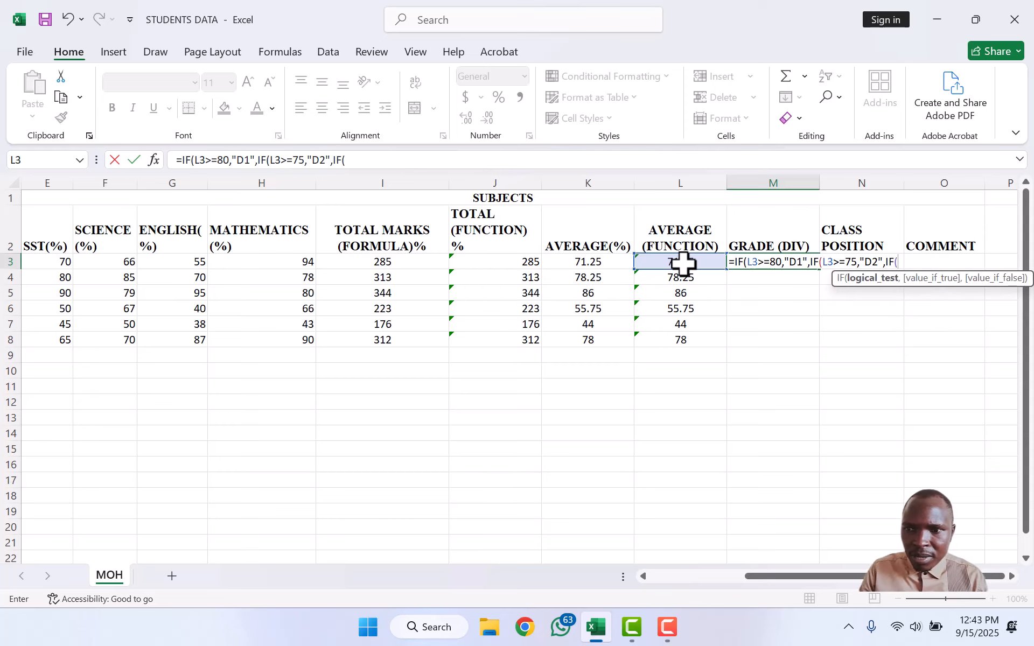
{"action": "type", "text": "L3"}
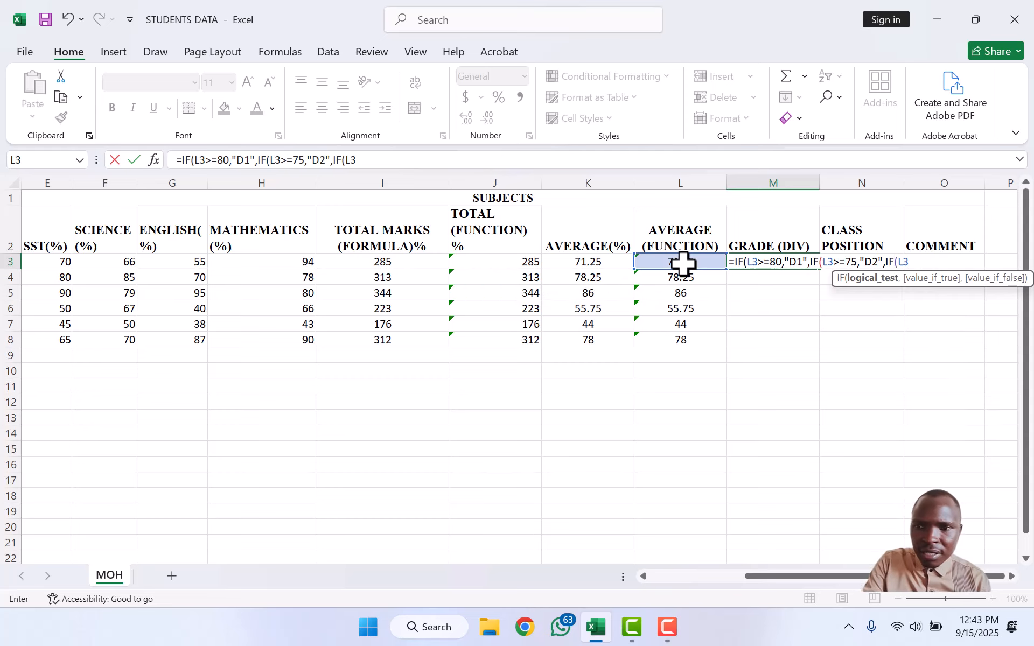
{"action": "type", "text": ">"}
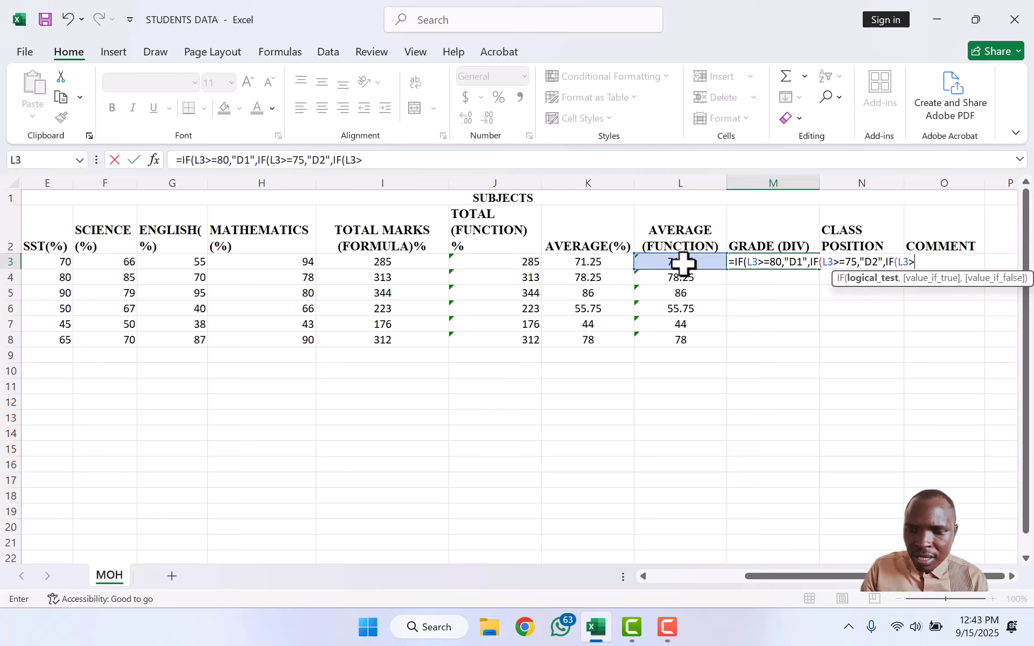
{"action": "type", "text": "="}
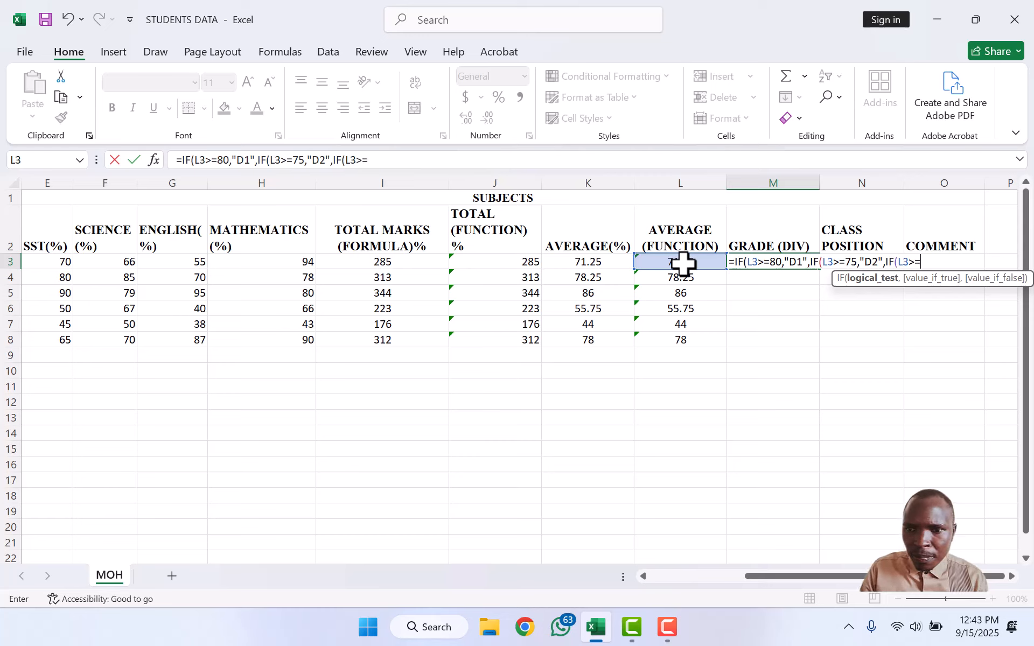
{"action": "type", "text": "70,"}
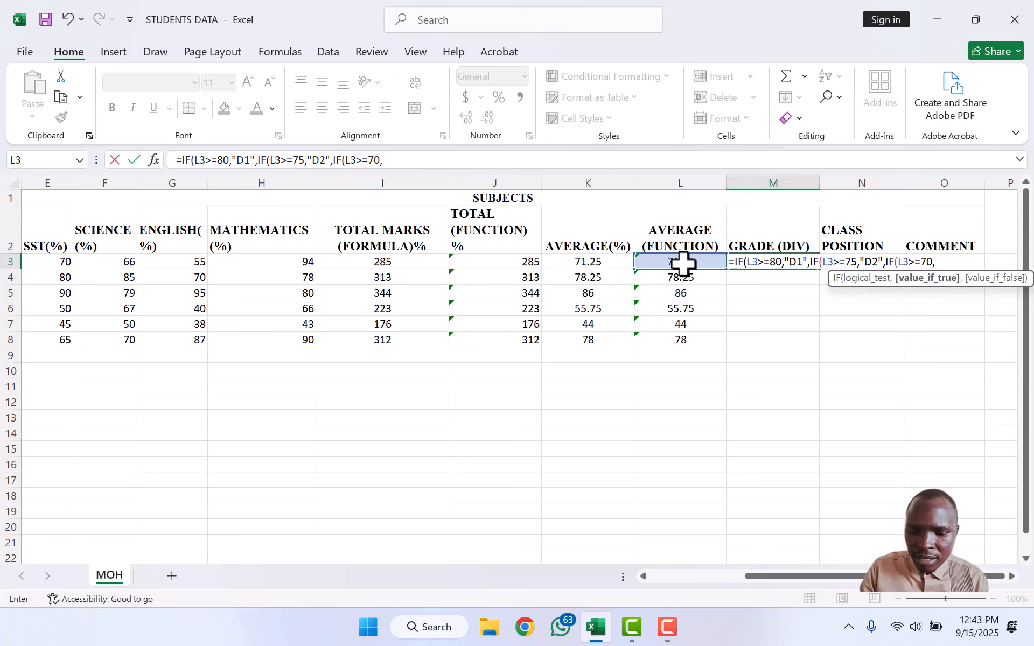
{"action": "type", "text": "\""}
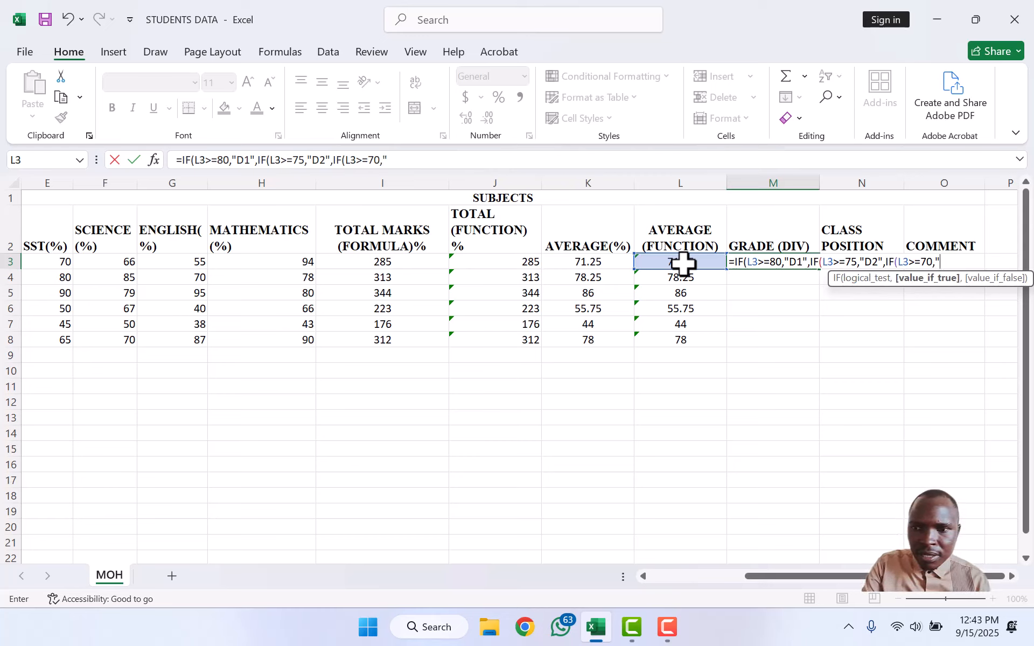
{"action": "type", "text": "C3"}
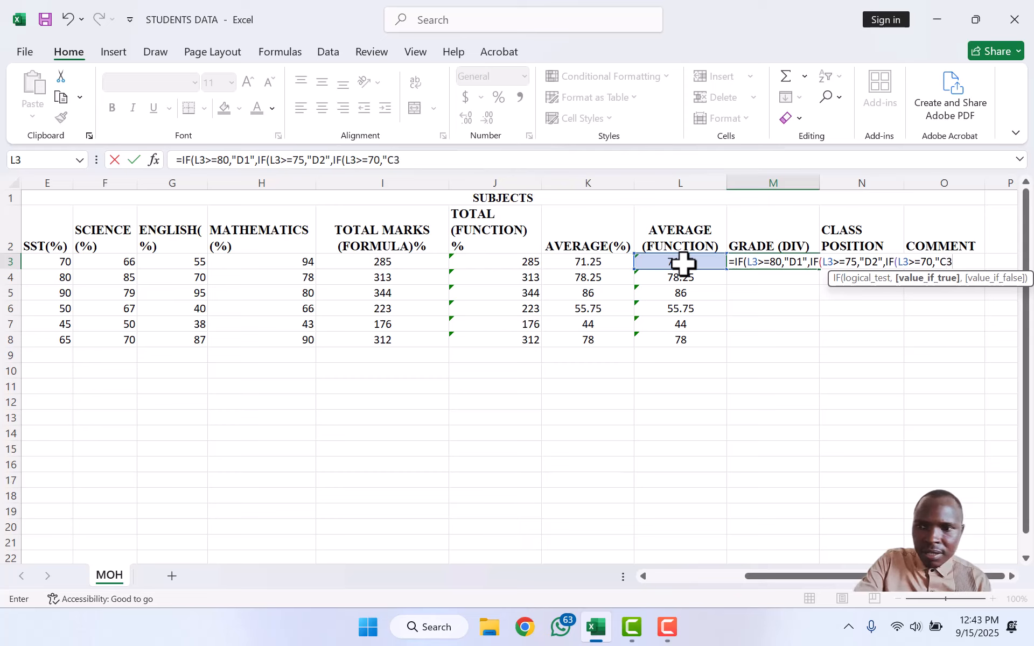
{"action": "type", "text": "\""}
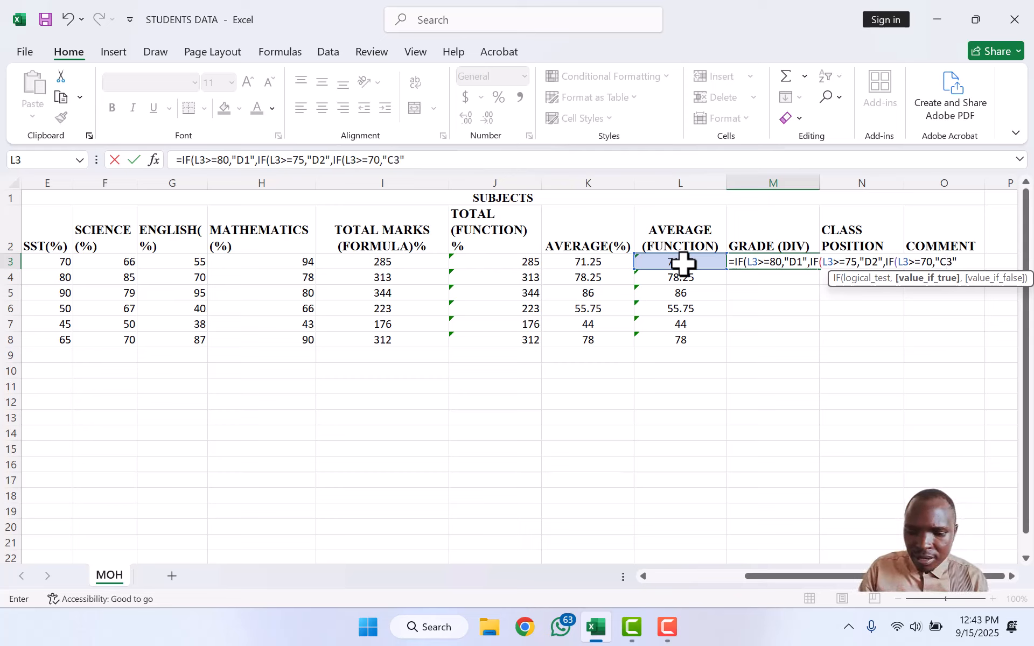
{"action": "type", "text": ",IF("}
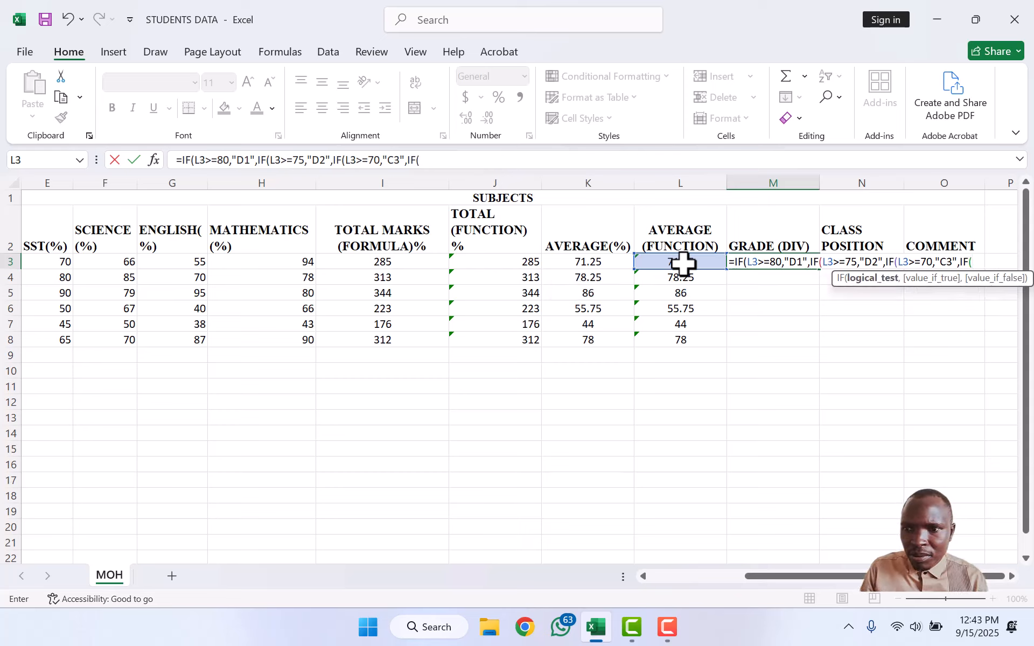
{"action": "type", "text": "L3"}
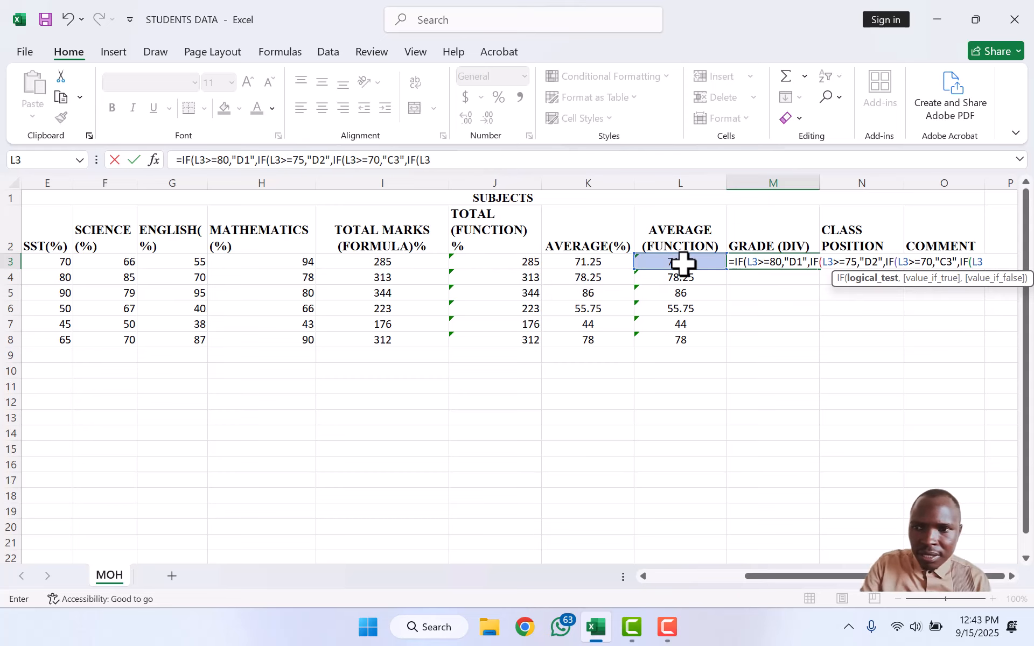
{"action": "type", "text": ">="}
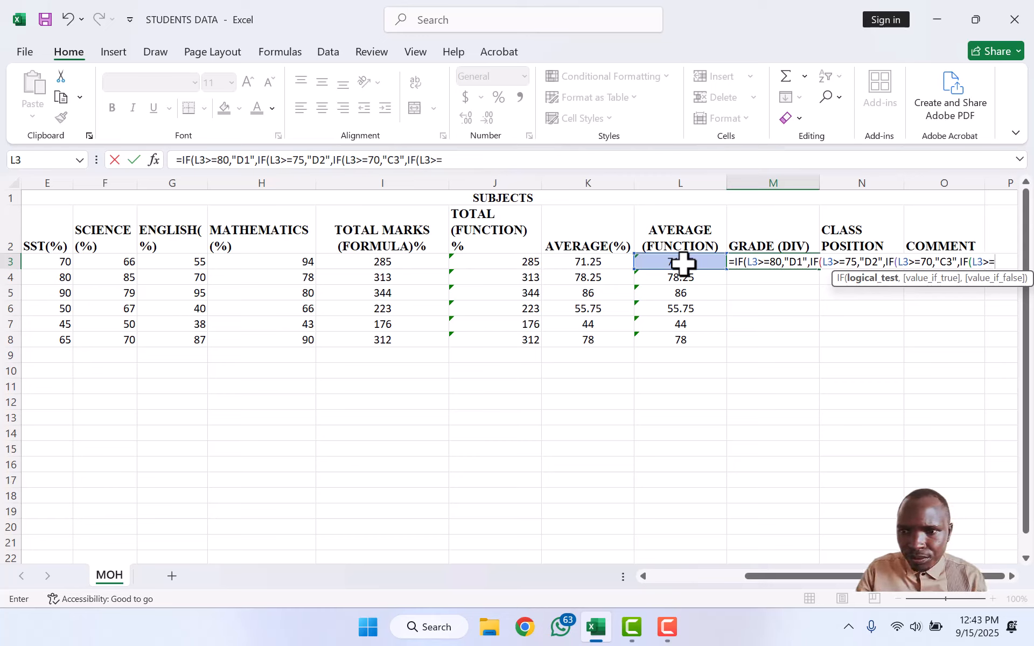
{"action": "type", "text": "65"}
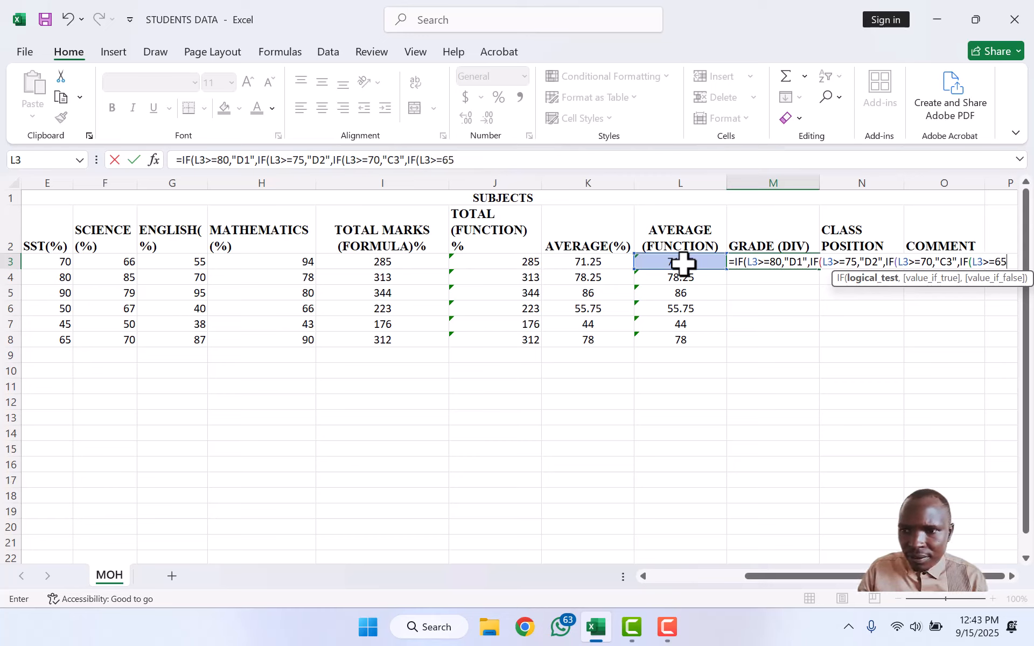
{"action": "type", "text": ",\""}
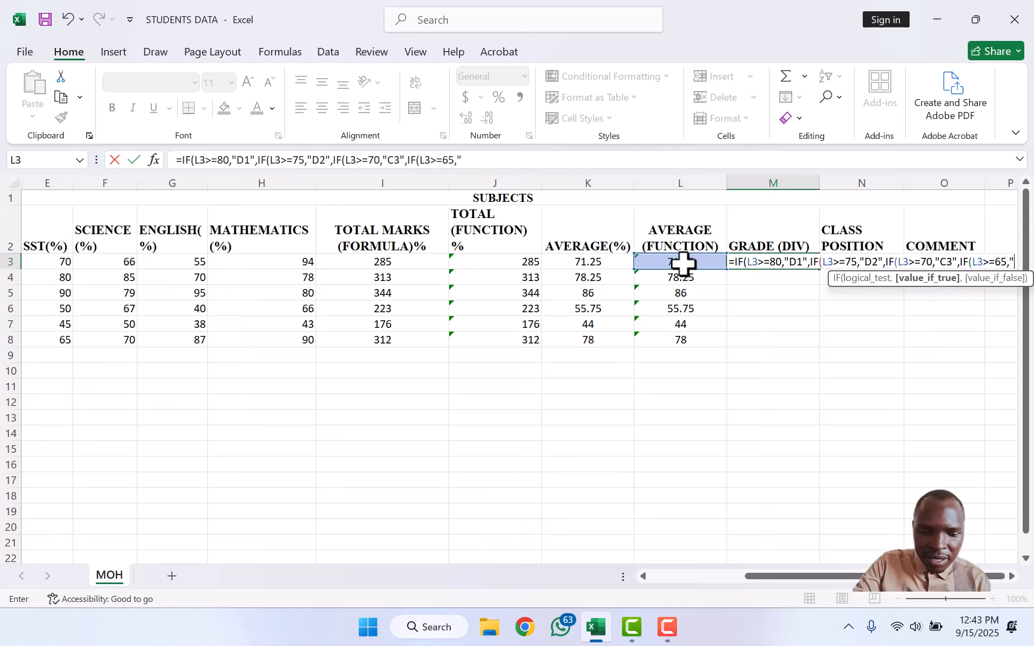
{"action": "type", "text": "C4"}
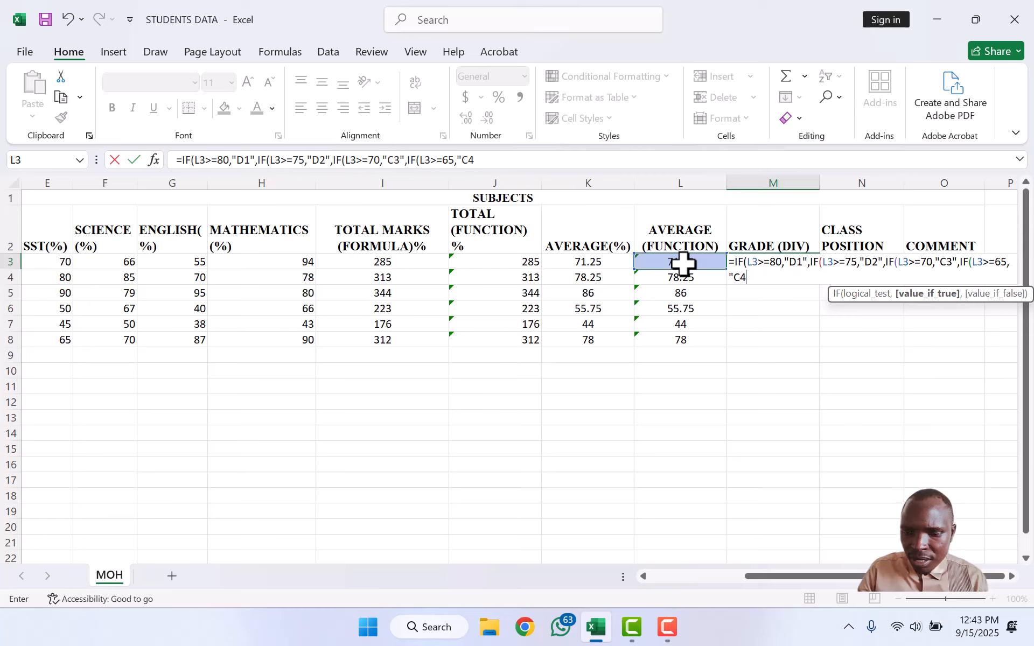
{"action": "type", "text": "\""}
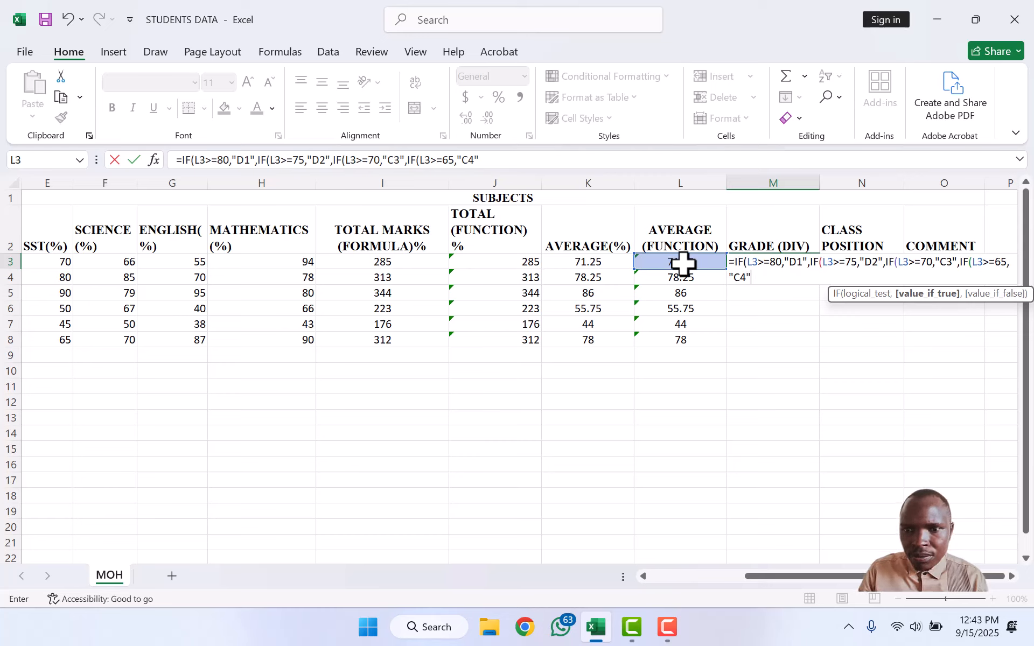
{"action": "type", "text": ","}
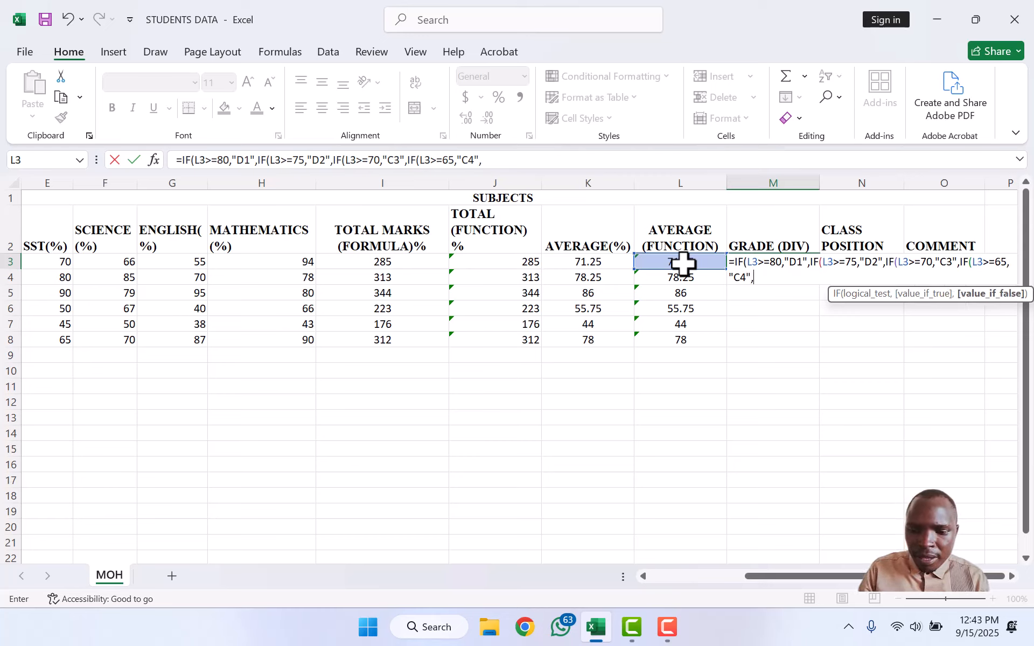
{"action": "type", "text": "IF"}
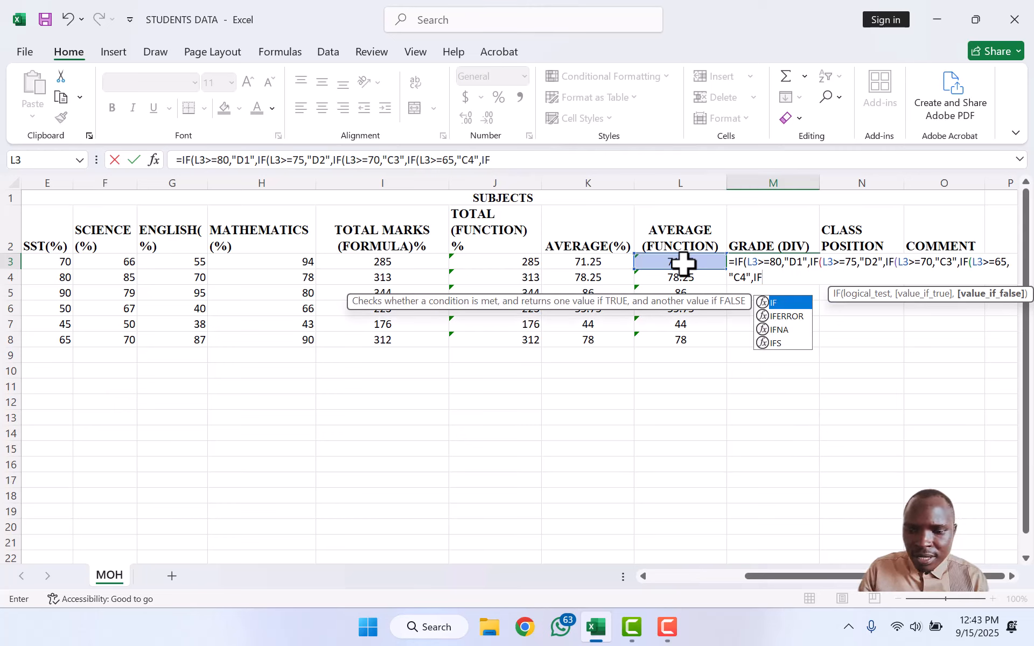
{"action": "type", "text": "("}
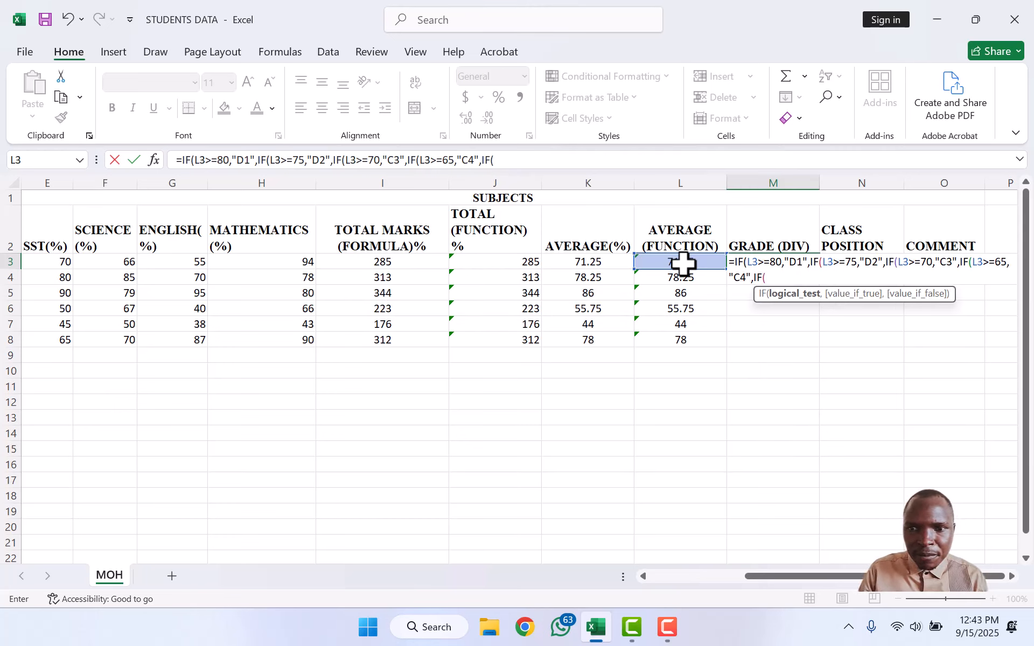
{"action": "type", "text": "L3"}
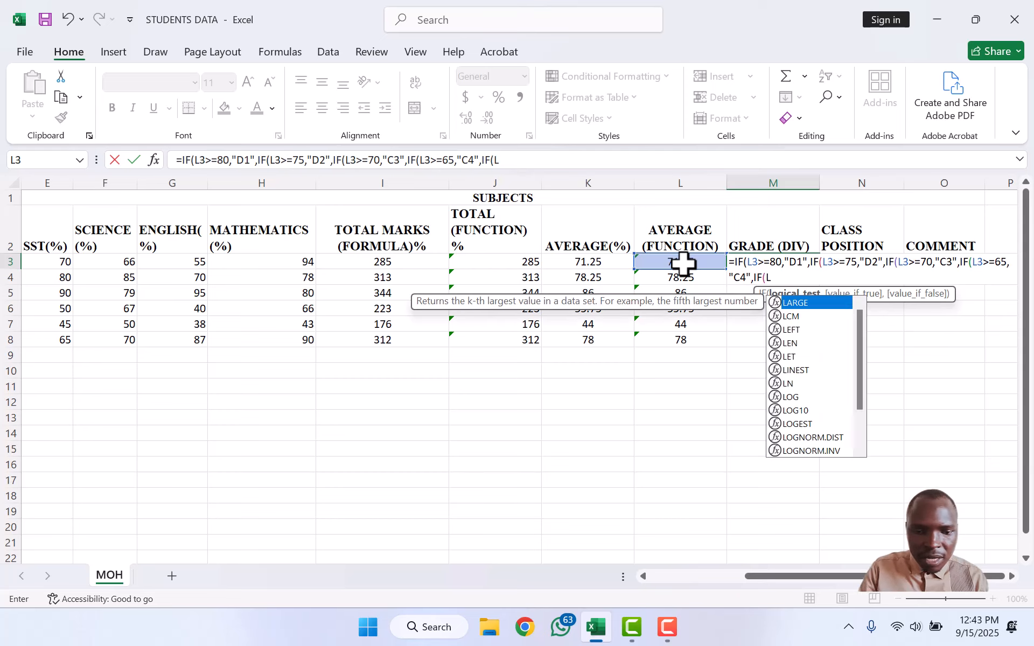
{"action": "type", "text": ">"}
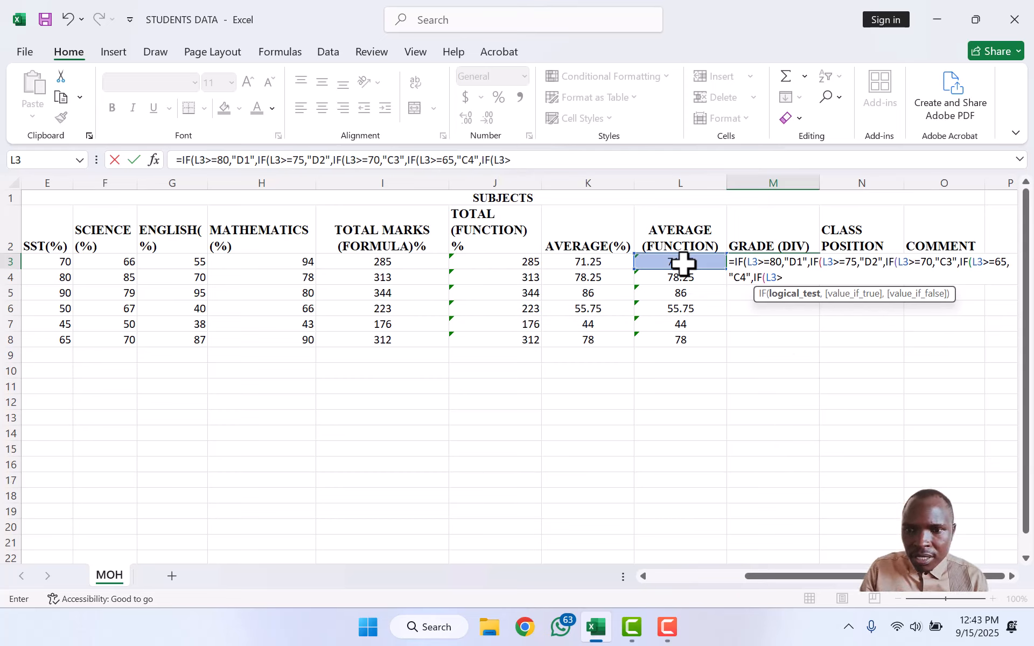
{"action": "type", "text": "="}
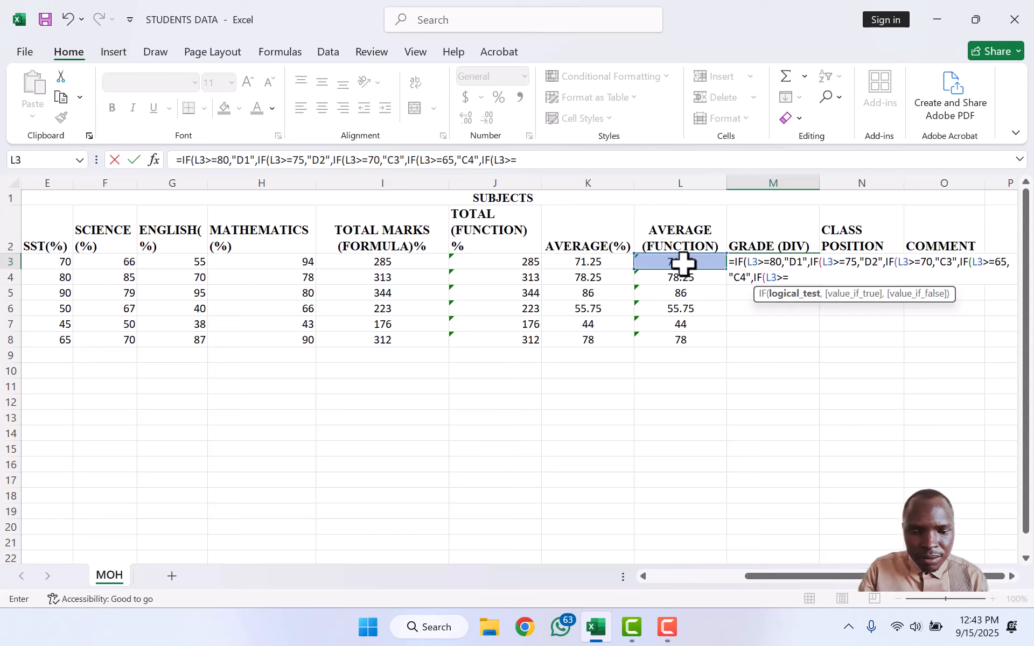
{"action": "type", "text": "60"}
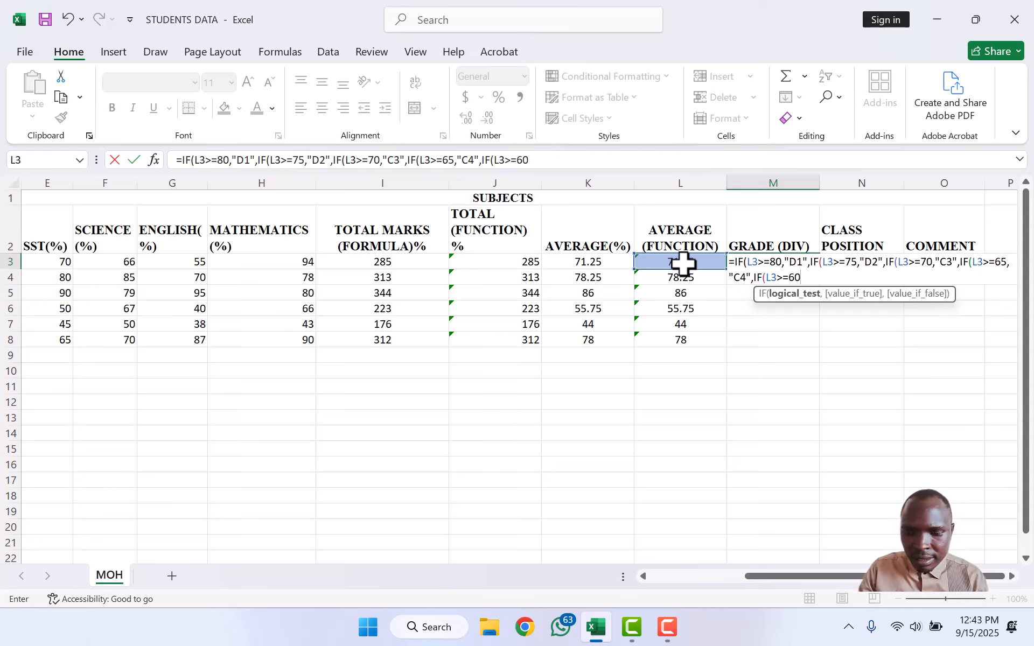
{"action": "type", "text": ",\""}
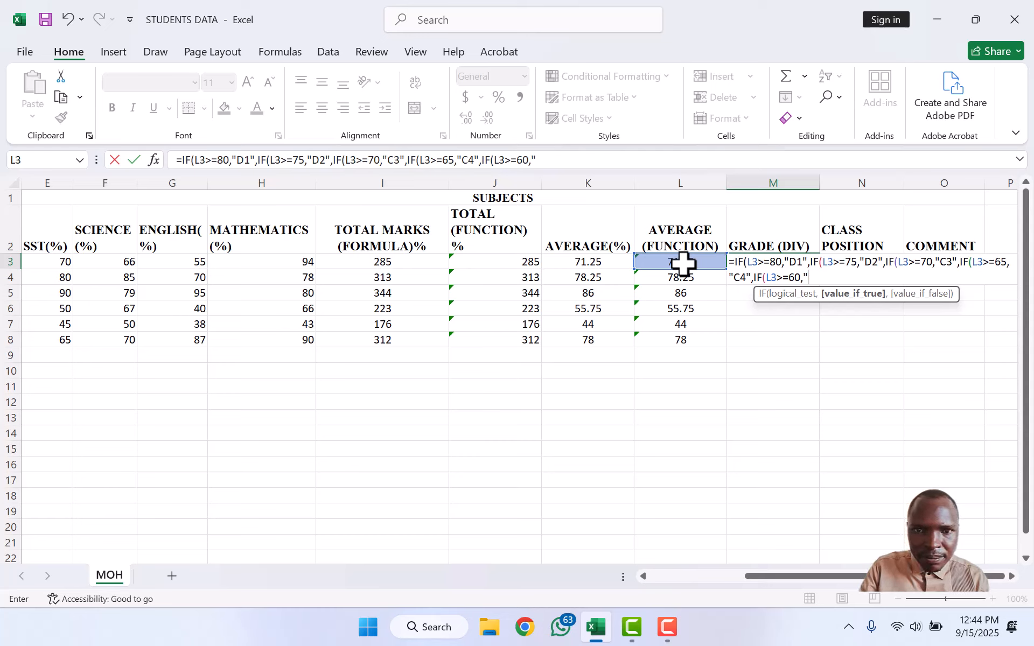
{"action": "type", "text": "C5"}
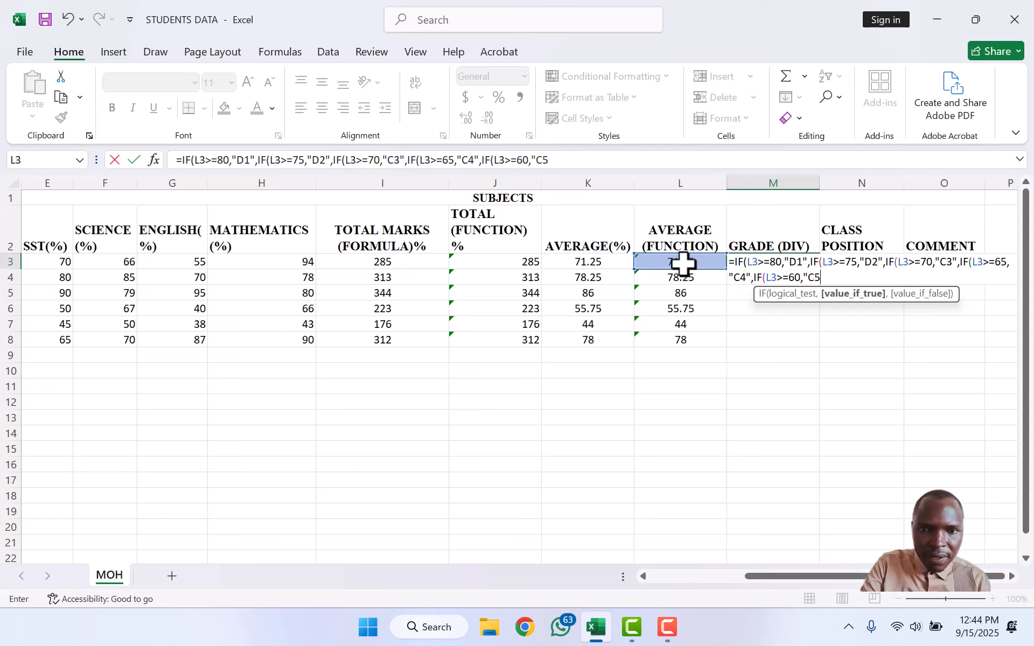
{"action": "type", "text": "\""}
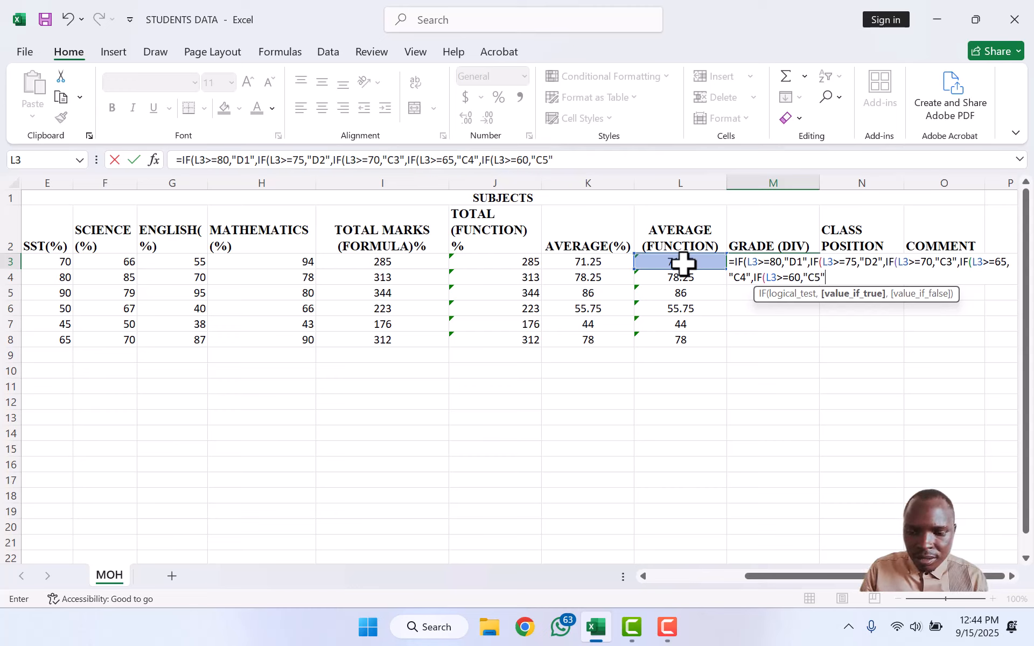
{"action": "type", "text": ",IF"}
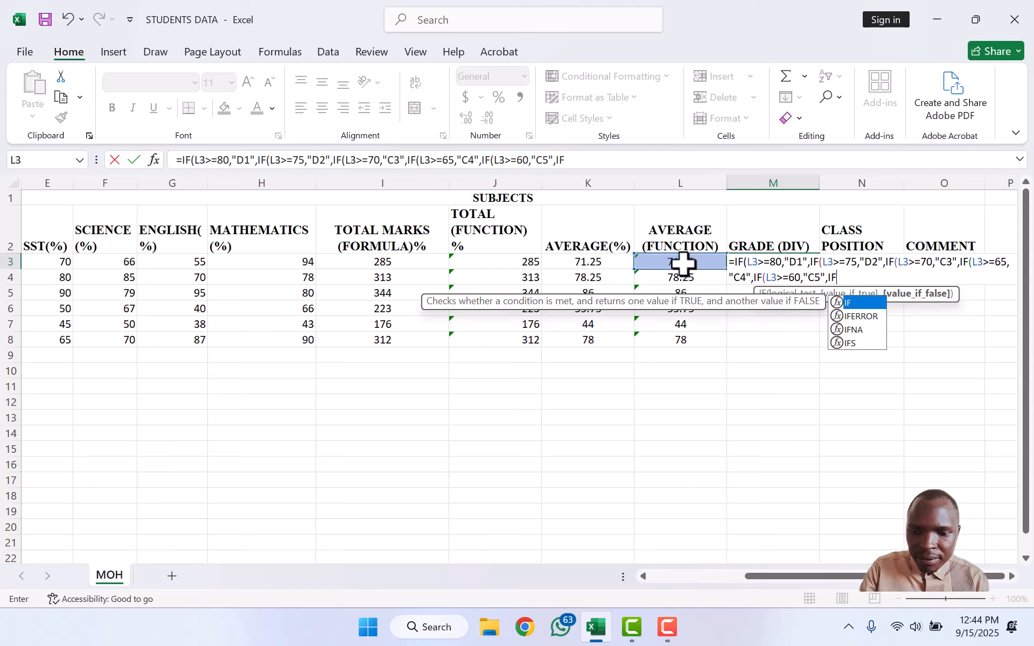
{"action": "type", "text": "(L3"}
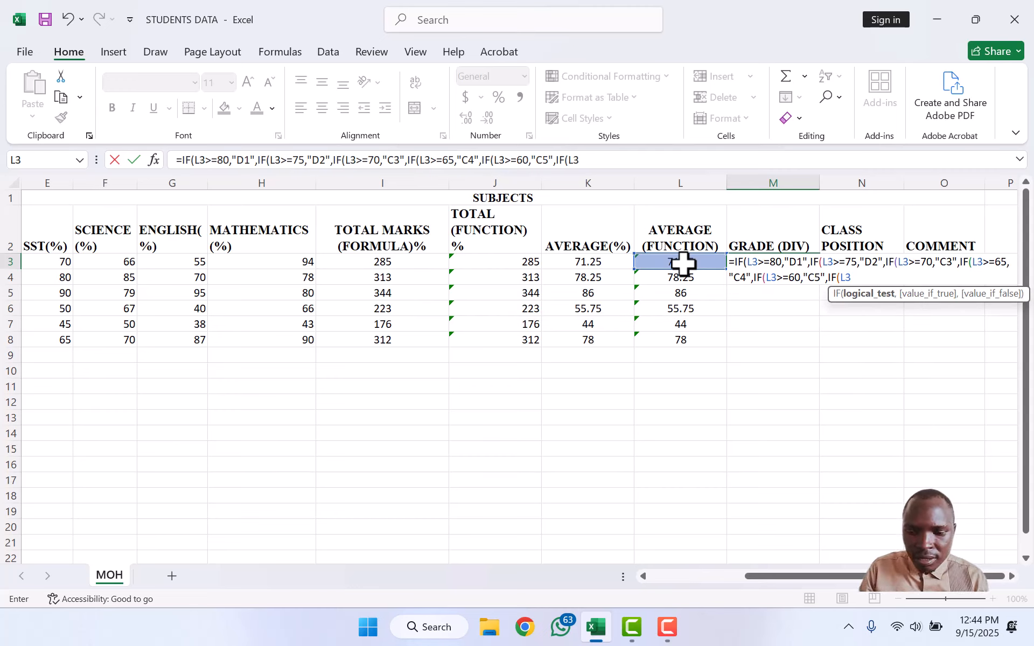
{"action": "type", "text": ">"}
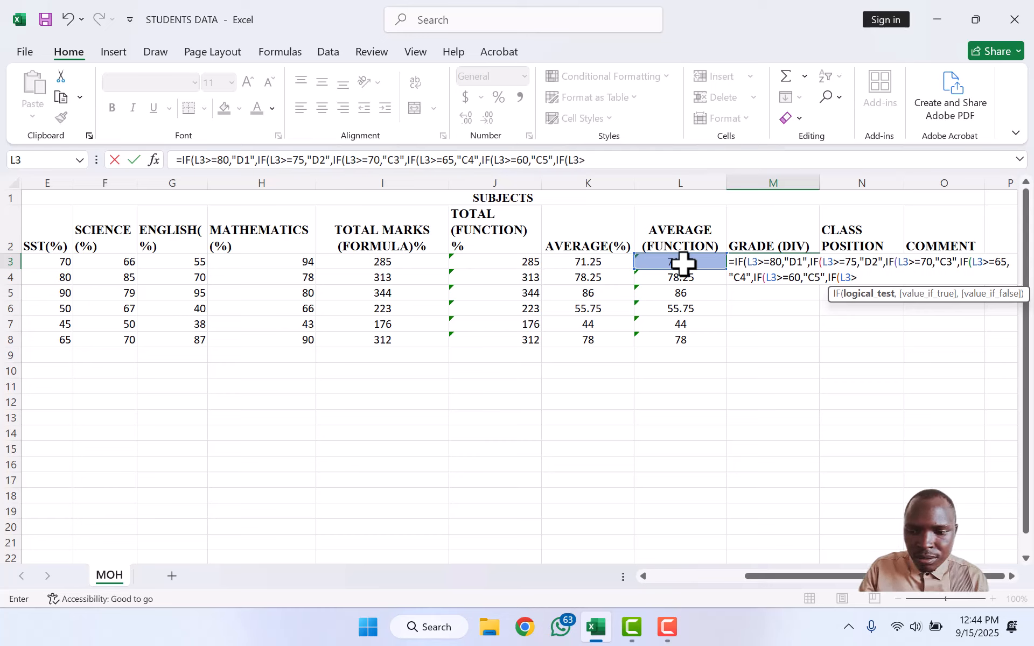
{"action": "type", "text": "="}
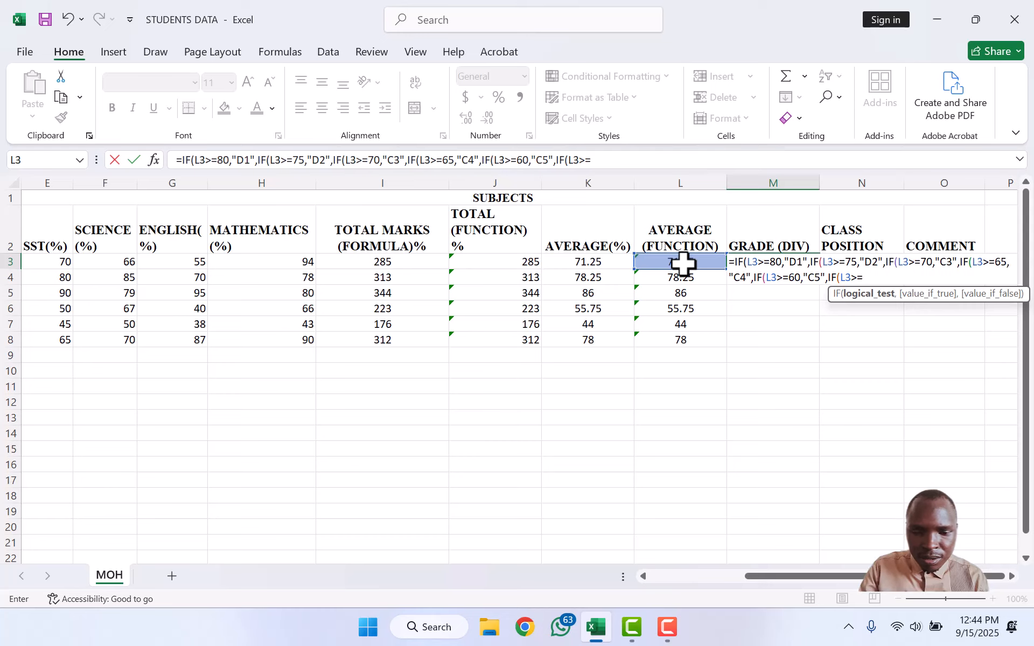
{"action": "type", "text": "55"}
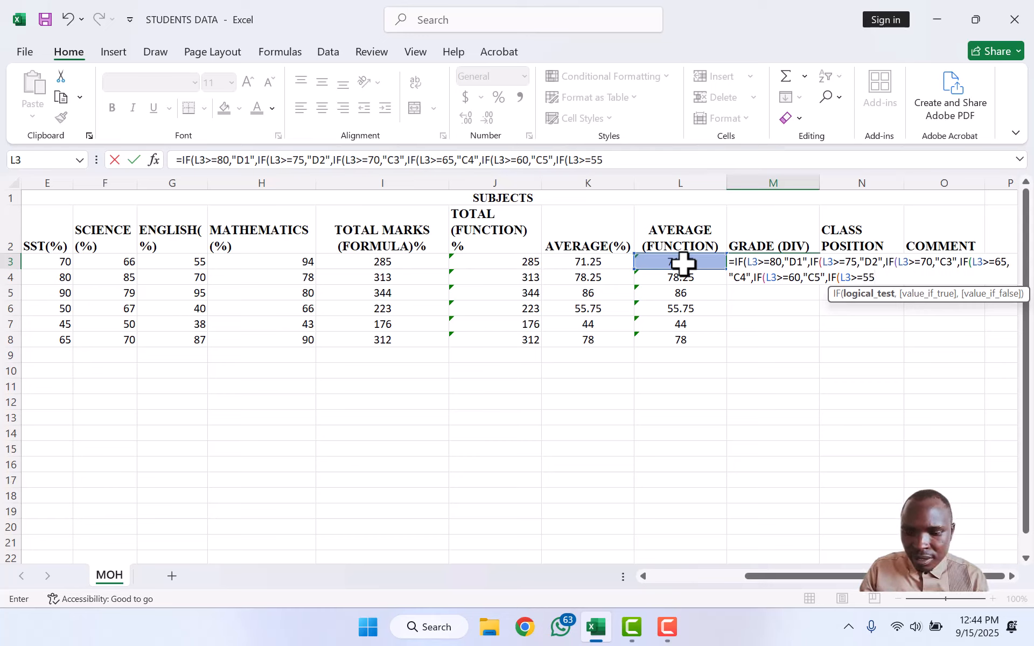
{"action": "type", "text": ","}
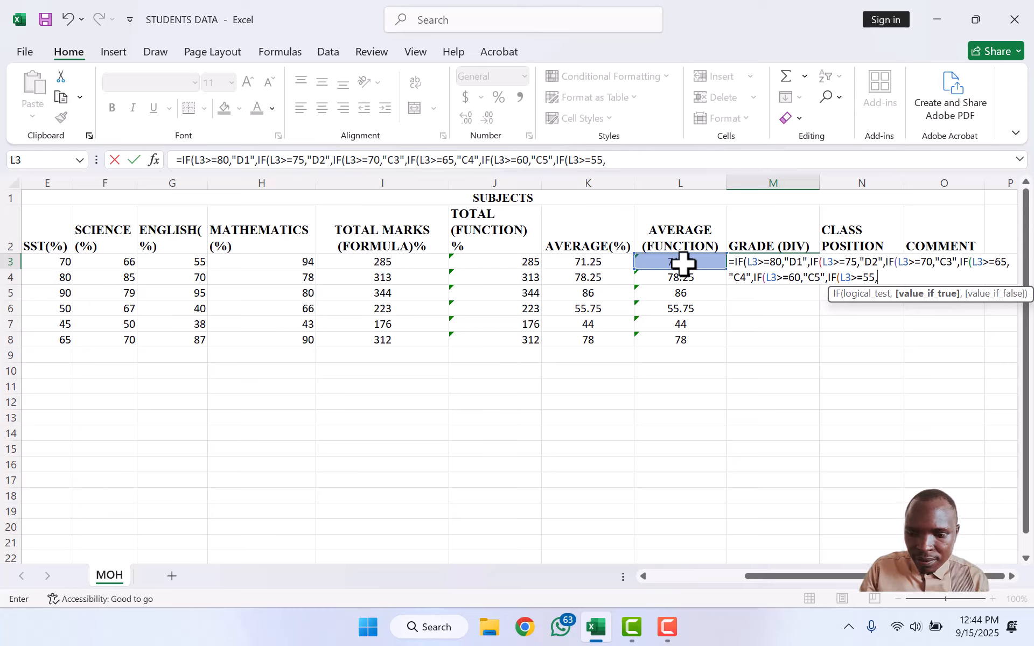
{"action": "type", "text": "\""}
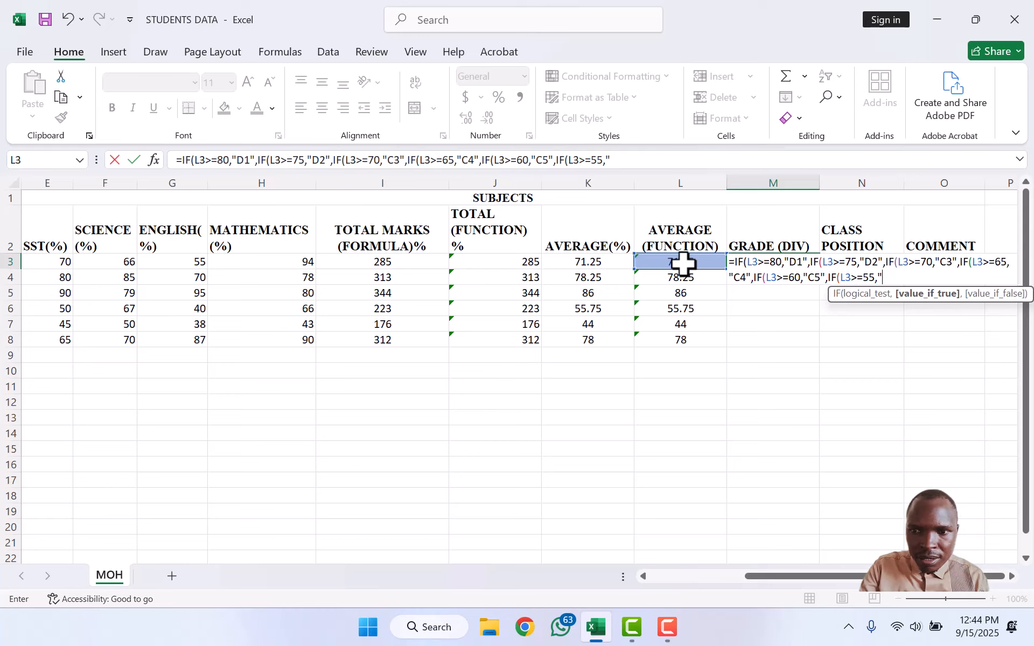
{"action": "type", "text": "C"}
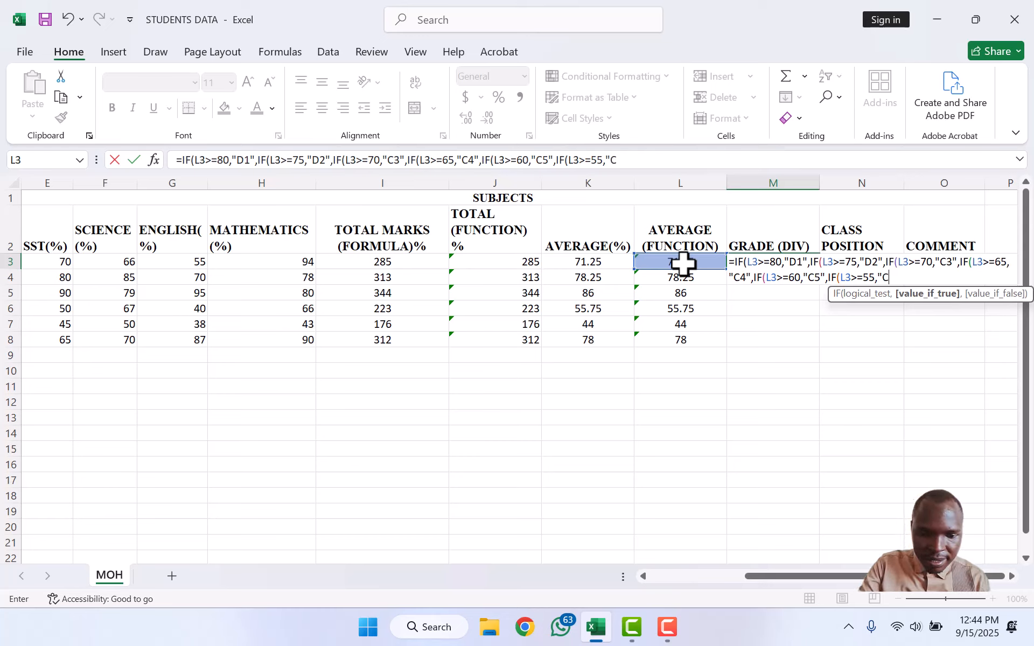
{"action": "type", "text": "6\""}
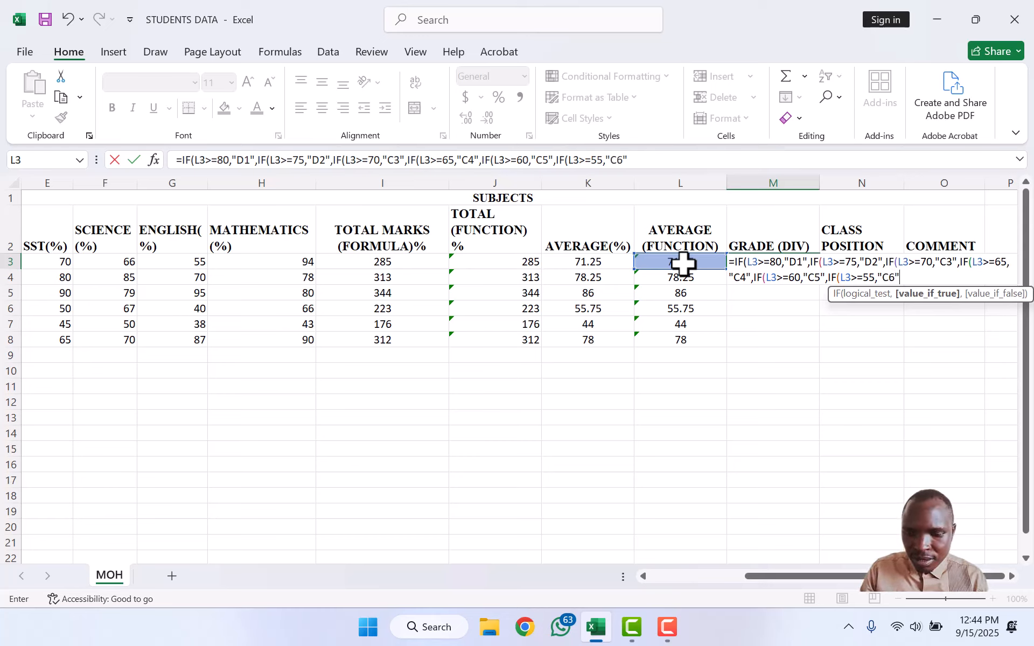
{"action": "type", "text": ",IF("}
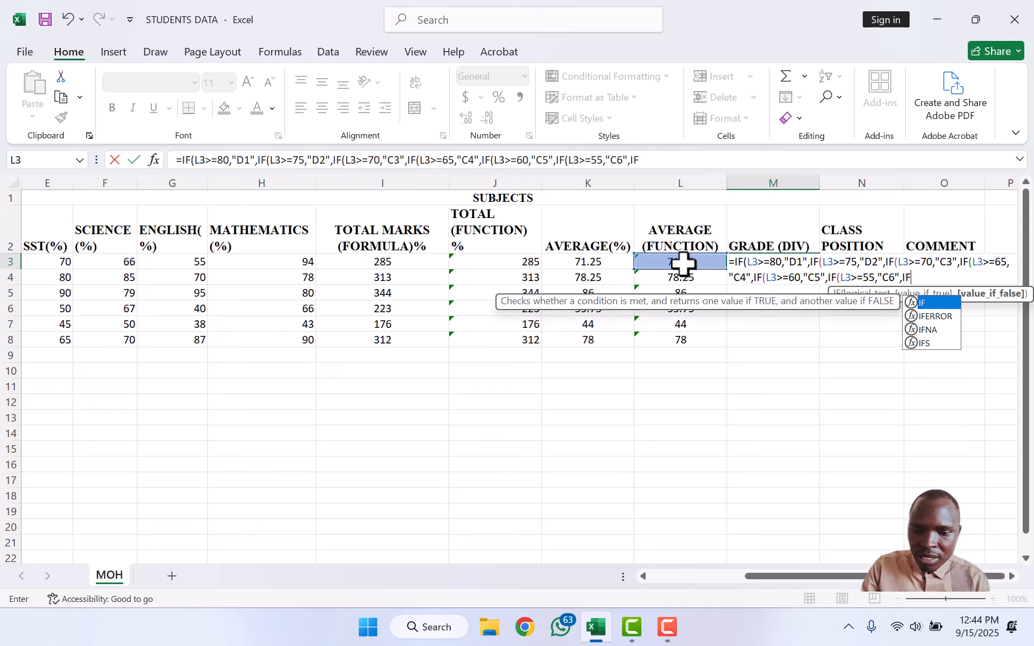
{"action": "type", "text": "L3"}
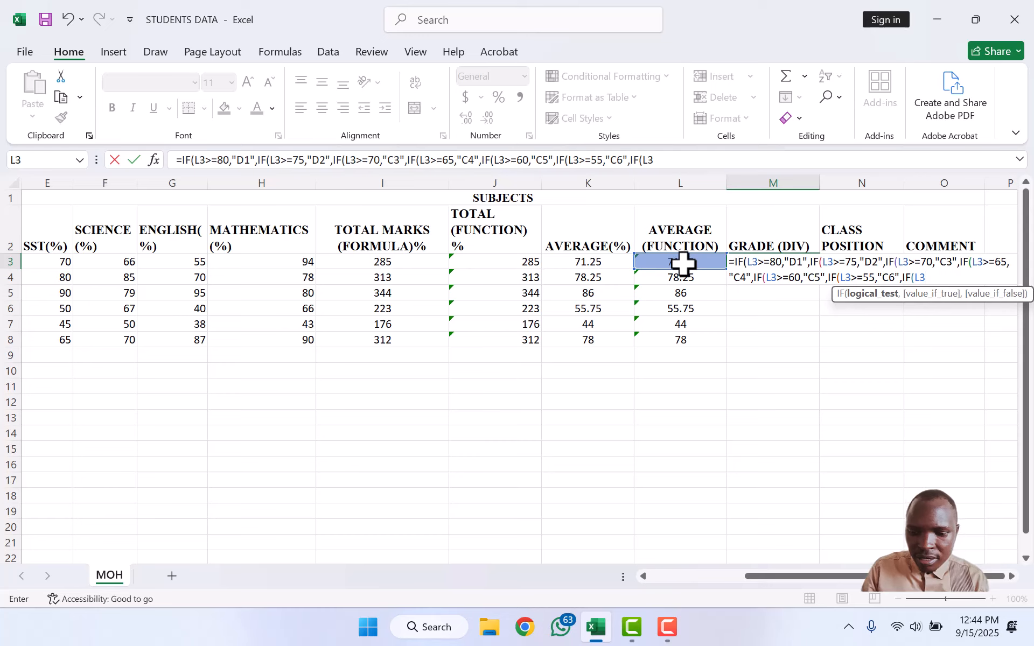
{"action": "type", "text": ">="}
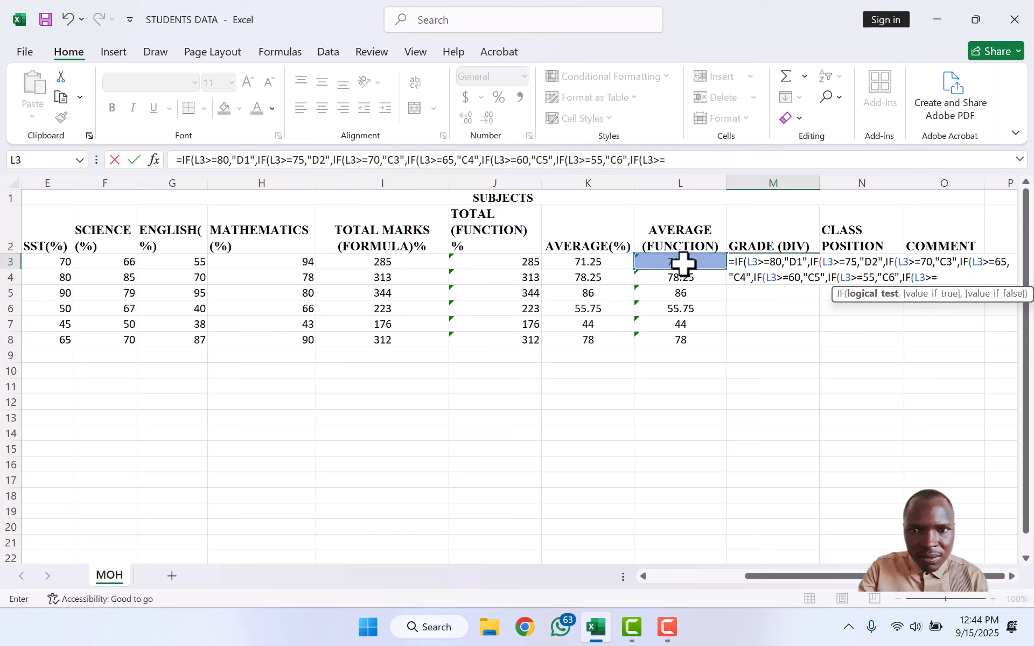
Step: Extend the M3 formula with P7 for averages of 50+ and P8 for 45+
{"action": "type", "text": "50,"}
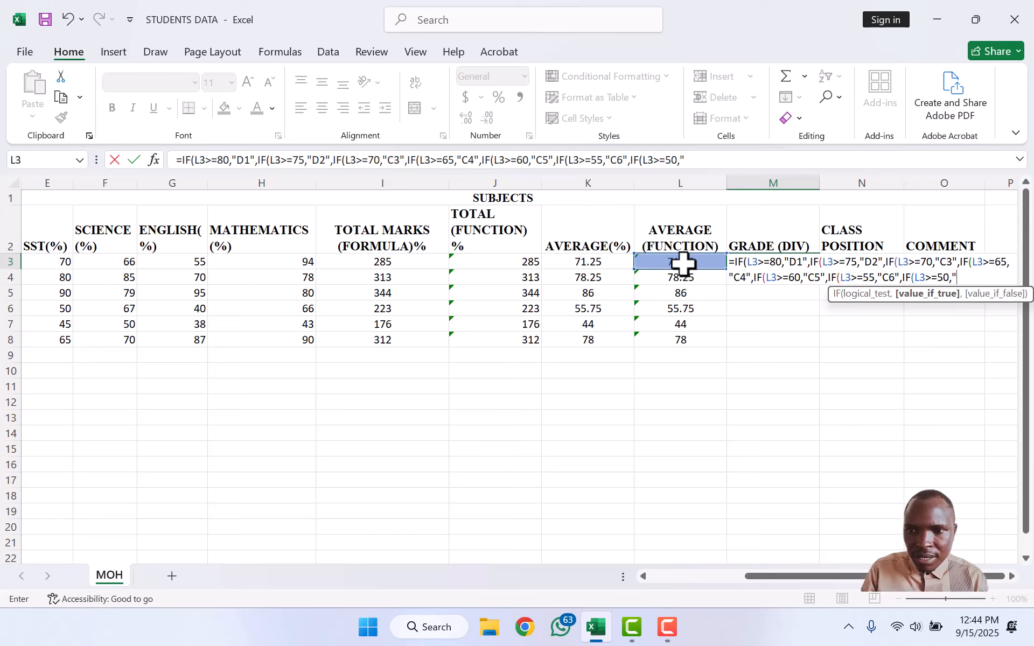
{"action": "type", "text": "P"}
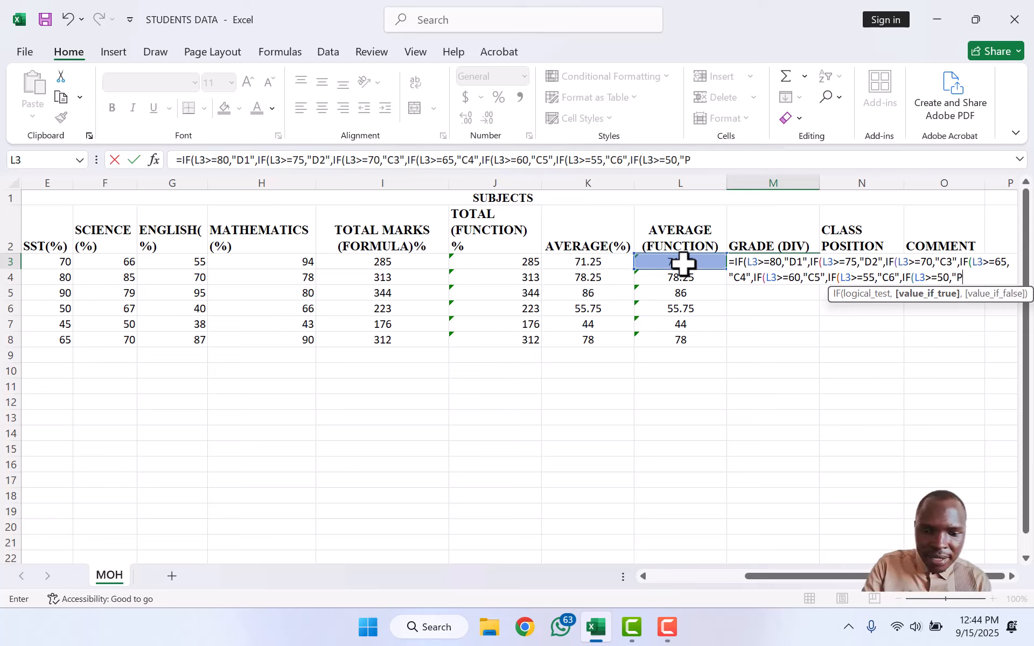
{"action": "type", "text": "7\""}
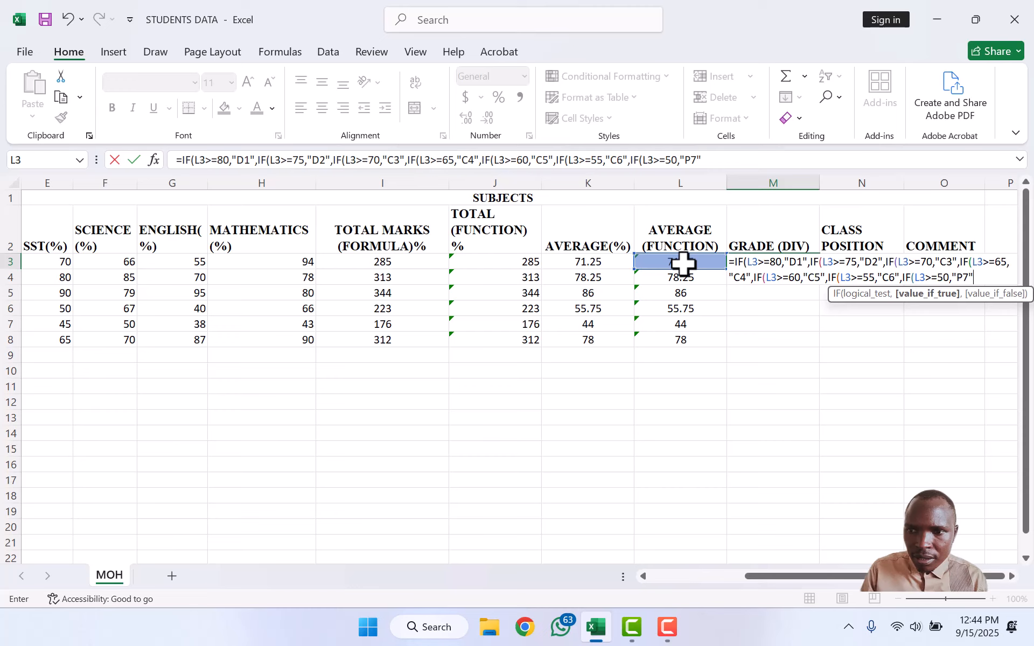
{"action": "type", "text": ",IF"}
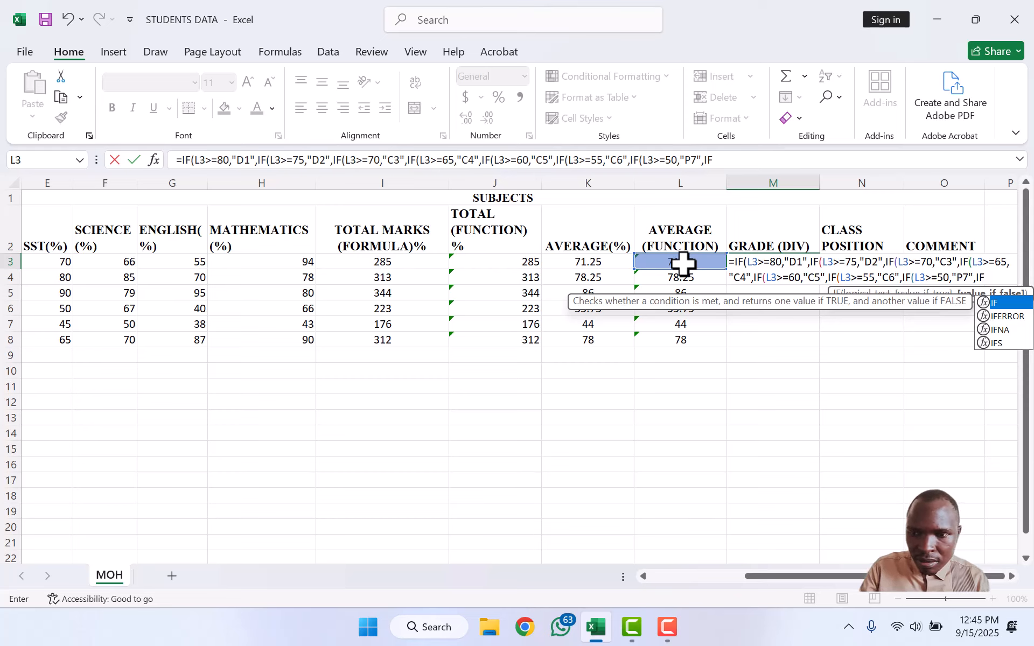
{"action": "type", "text": "("}
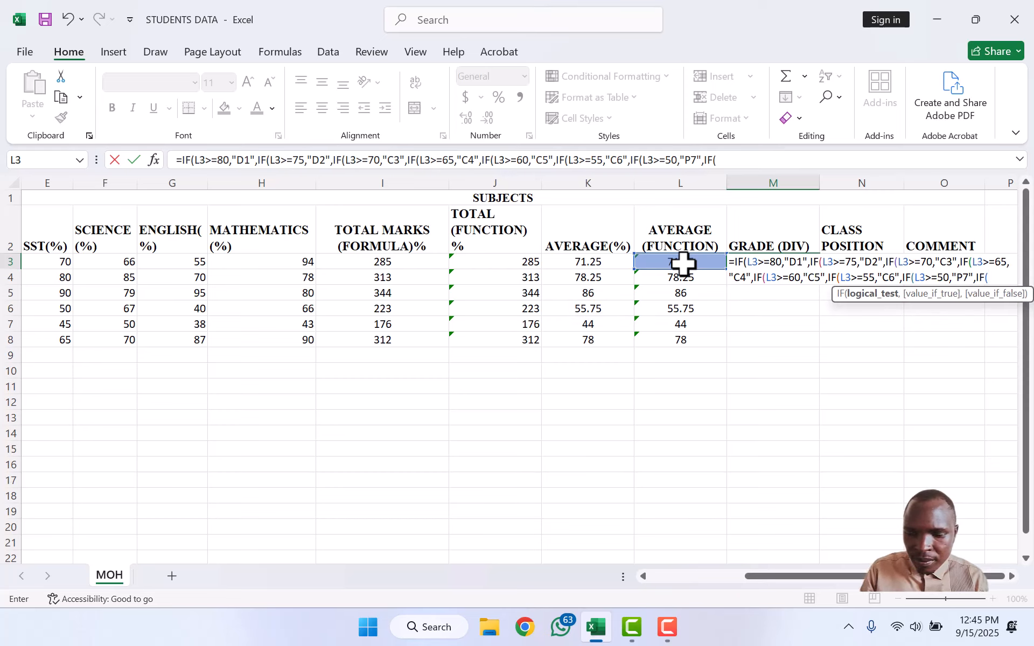
{"action": "type", "text": "L3"}
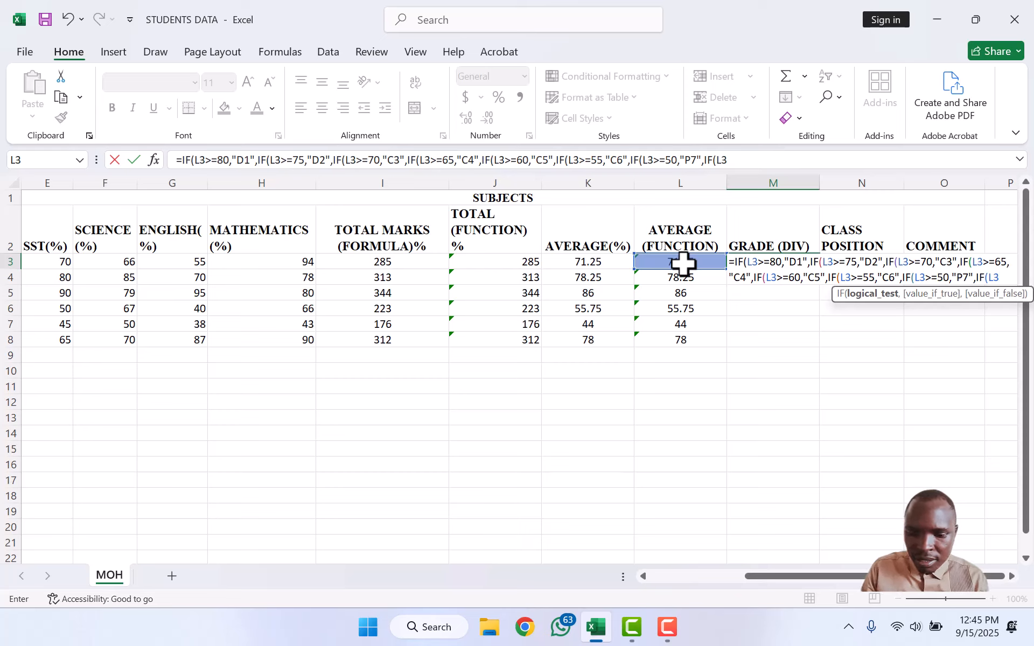
{"action": "type", "text": ">="}
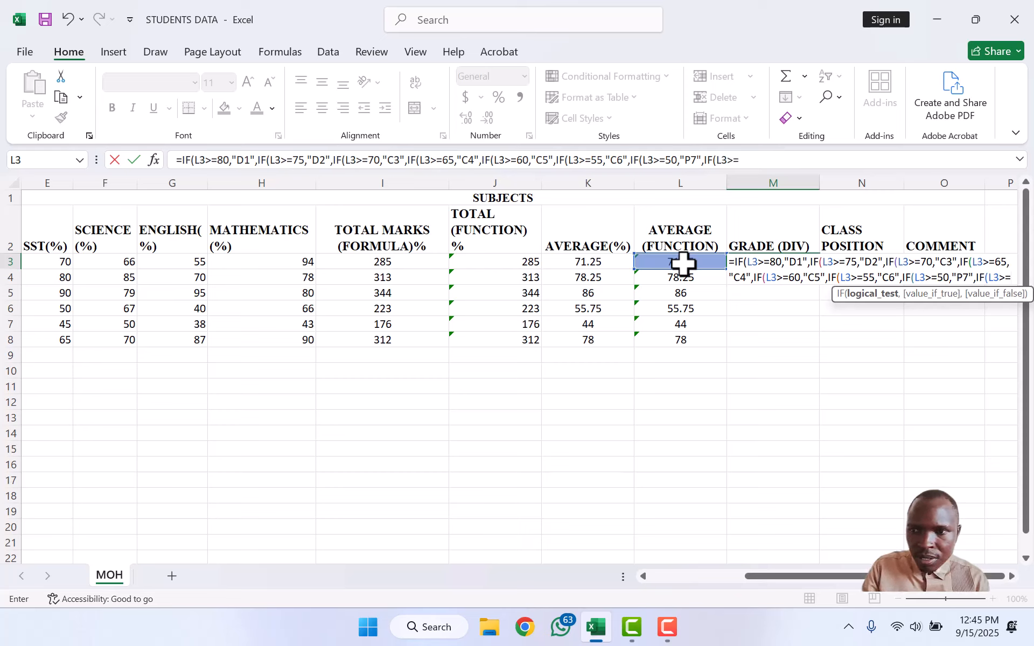
{"action": "type", "text": "45"}
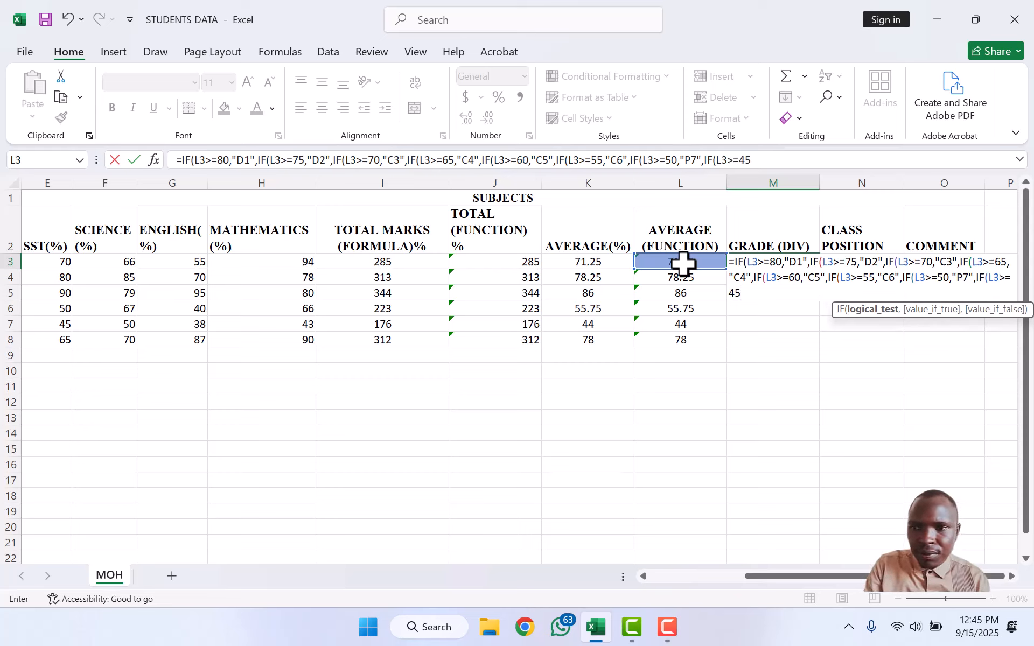
{"action": "type", "text": ","}
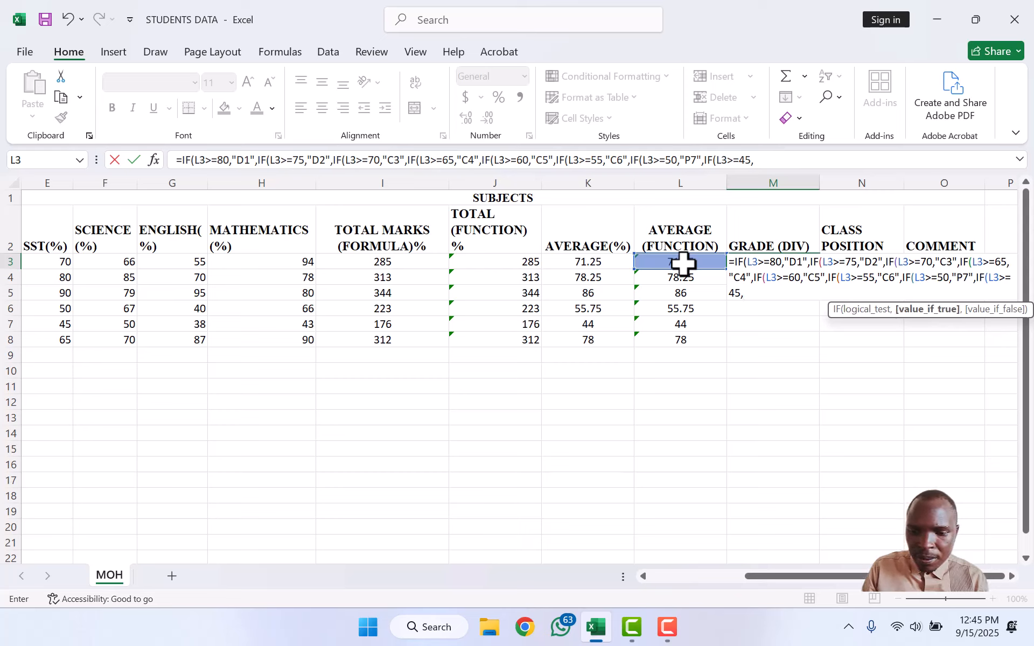
{"action": "type", "text": "\"P"}
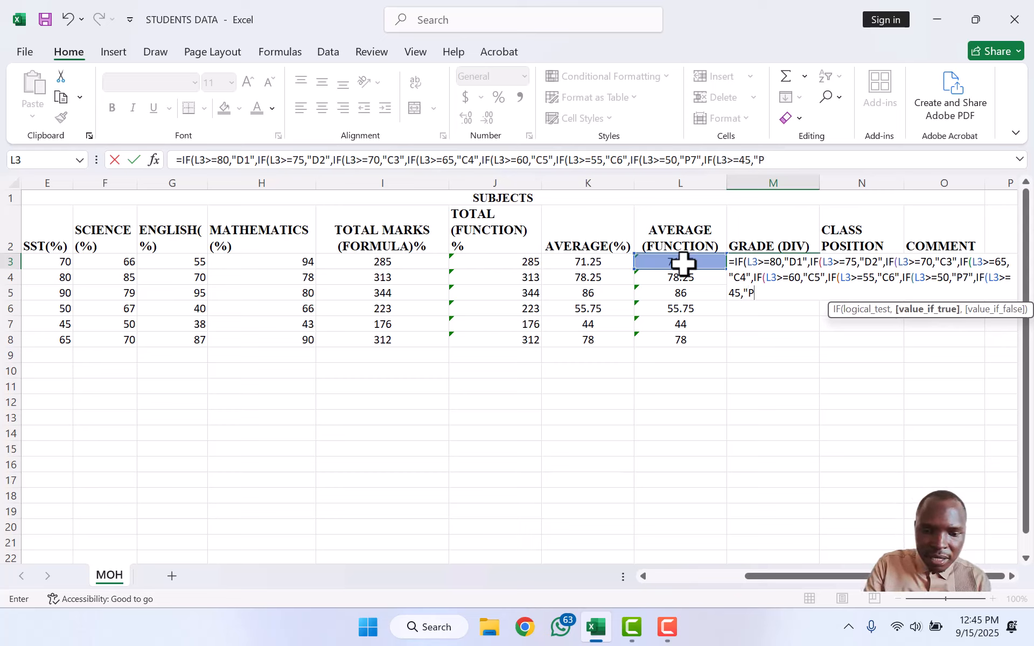
{"action": "type", "text": "8"}
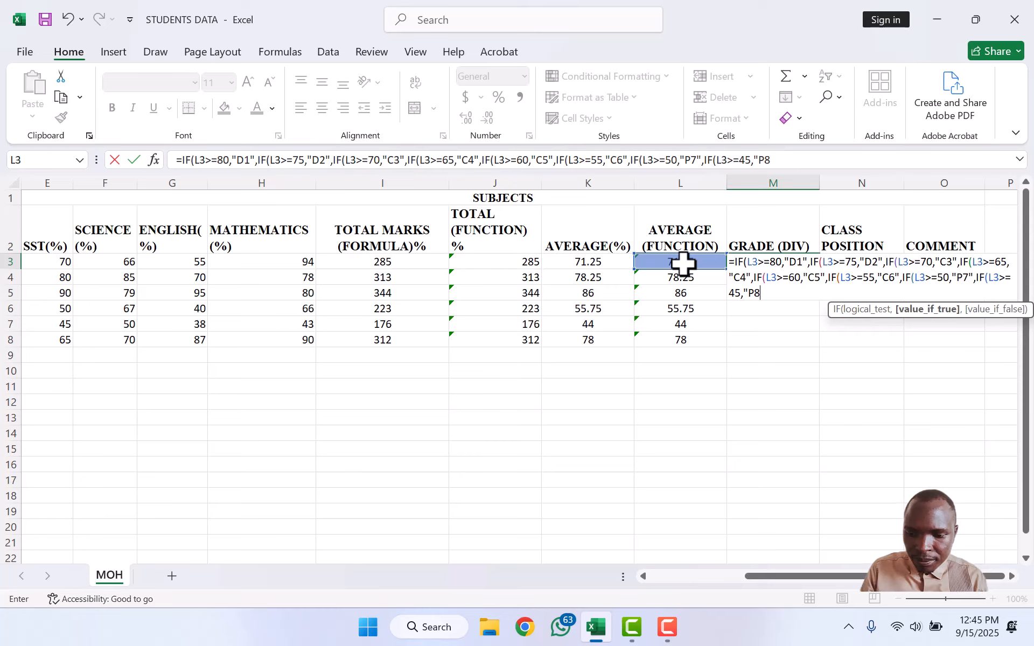
{"action": "type", "text": "\""}
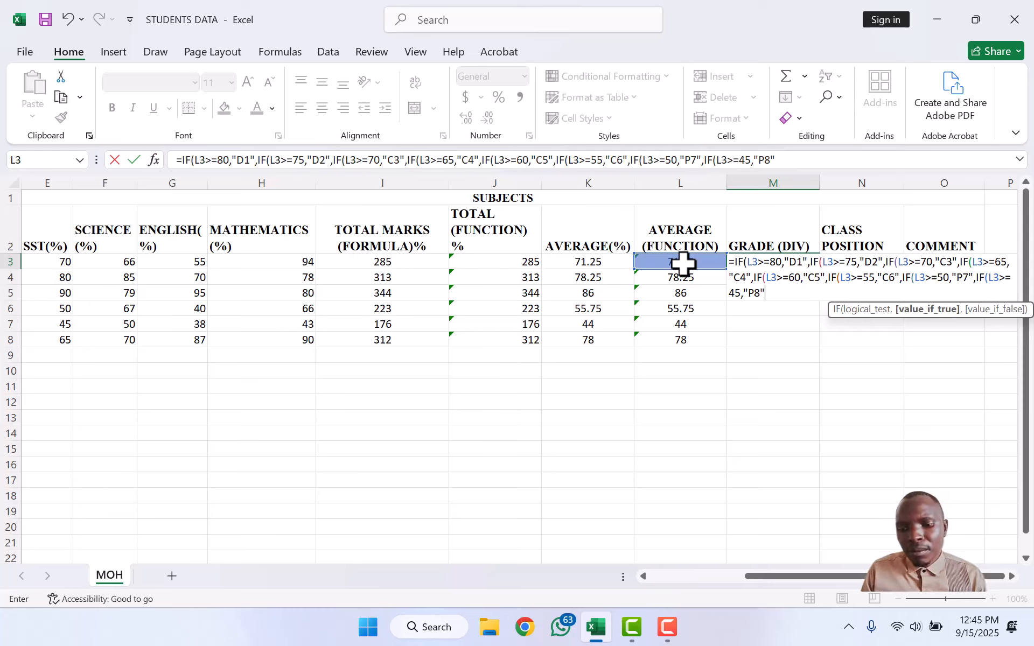
{"action": "type", "text": ","}
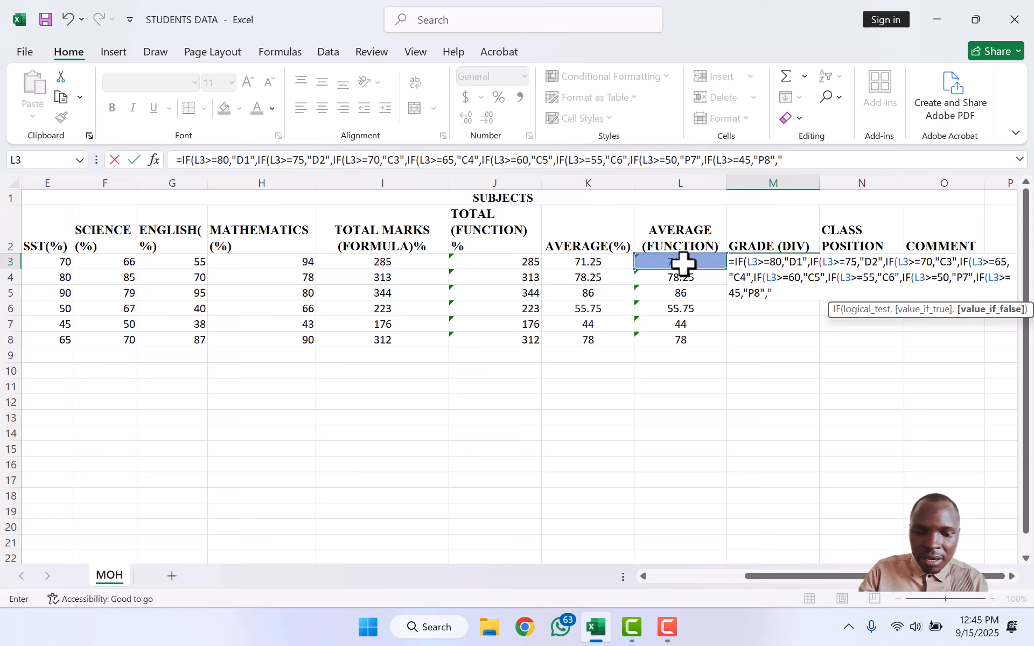
Step: Finish the formula with F9 as the fallback, close all brackets and enter it, giving C3
{"action": "type", "text": "F9"}
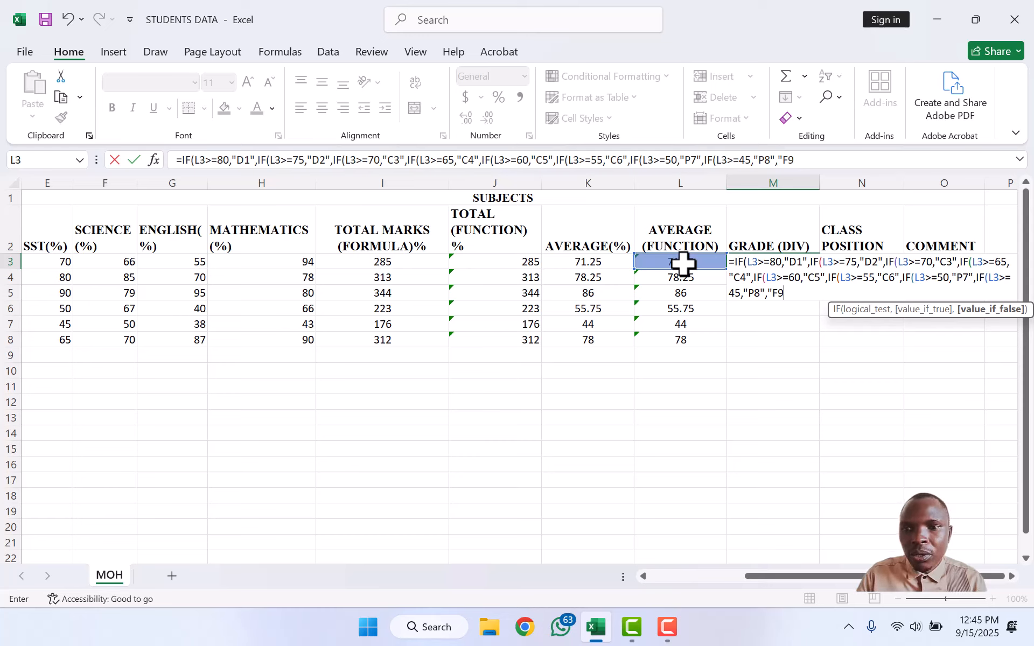
{"action": "type", "text": "\""}
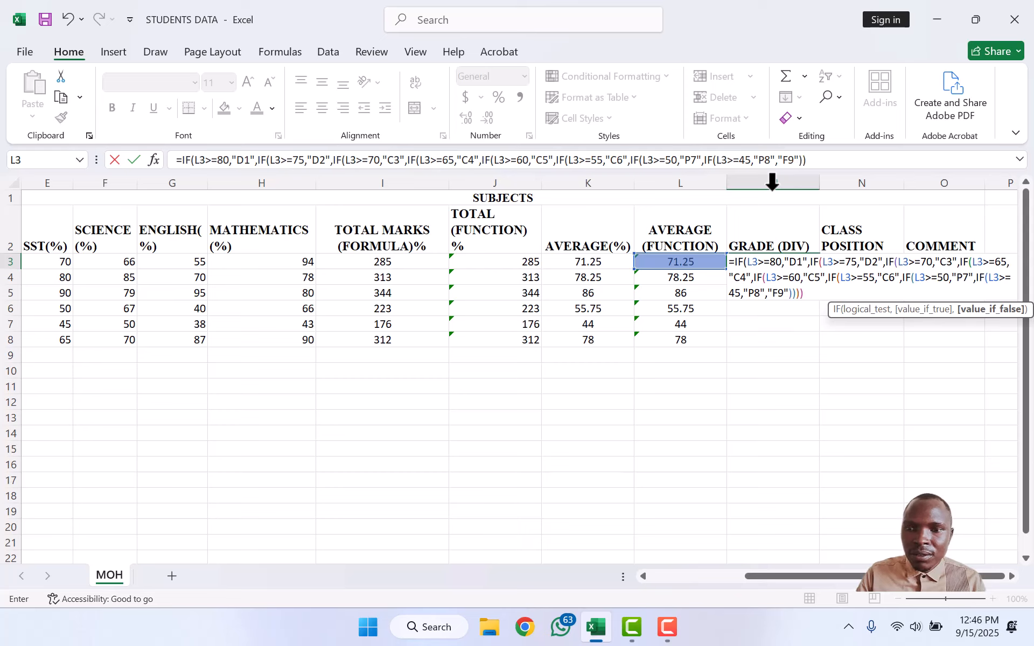
{"action": "type", "text": "))))"}
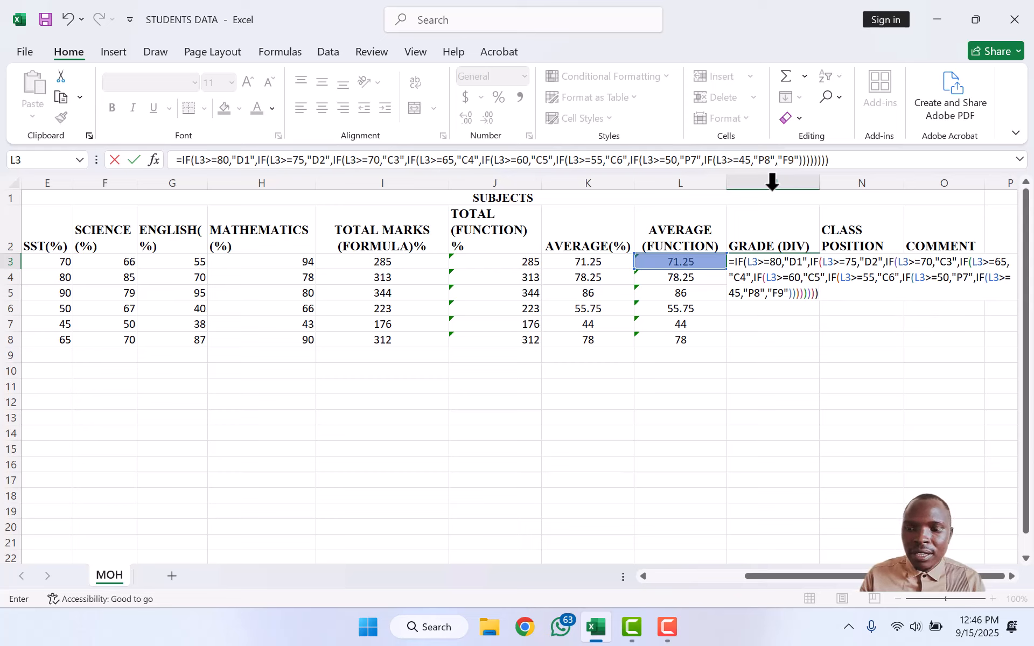
{"action": "key", "text": "Return"}
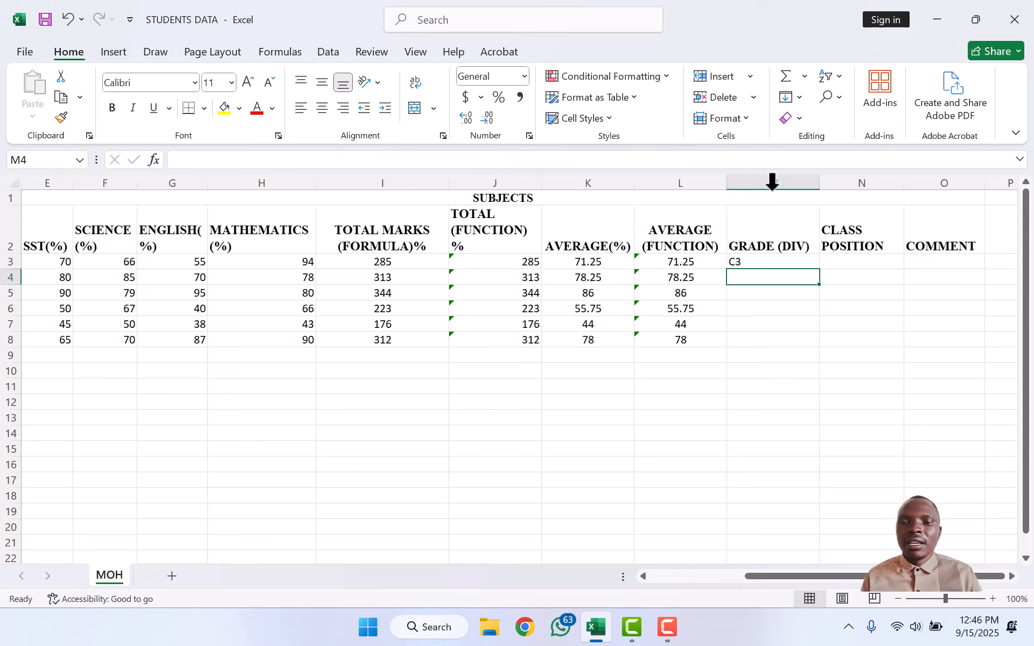
Step: Copy the M3 grade formula down GRADE (DIV) through M8 for all students
{"action": "left_click", "coordinate": [795, 263]}
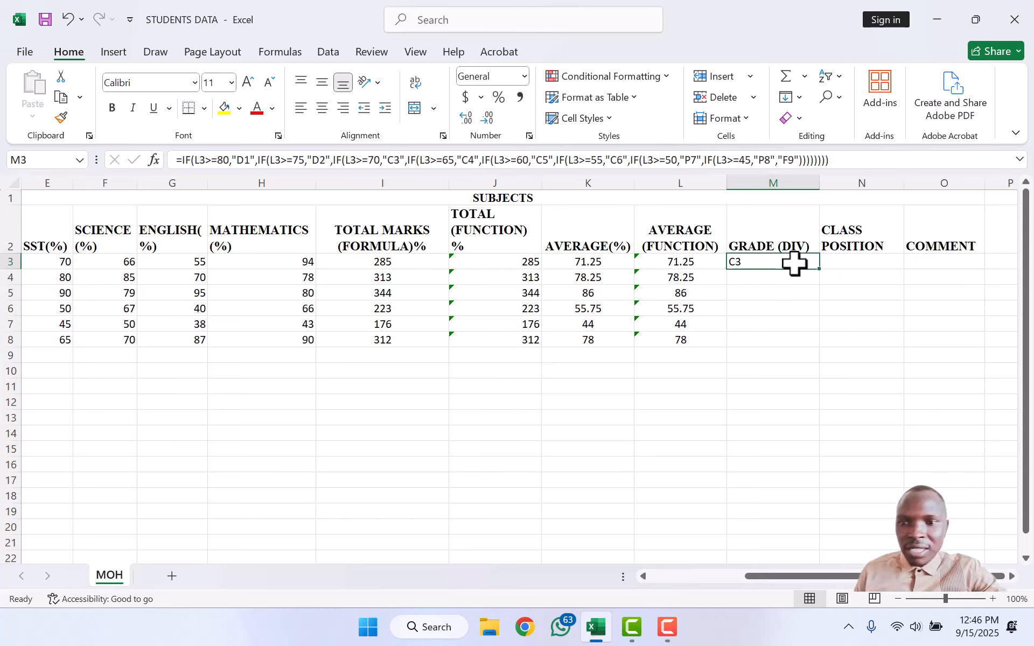
{"action": "double_click", "coordinate": [819, 269]}
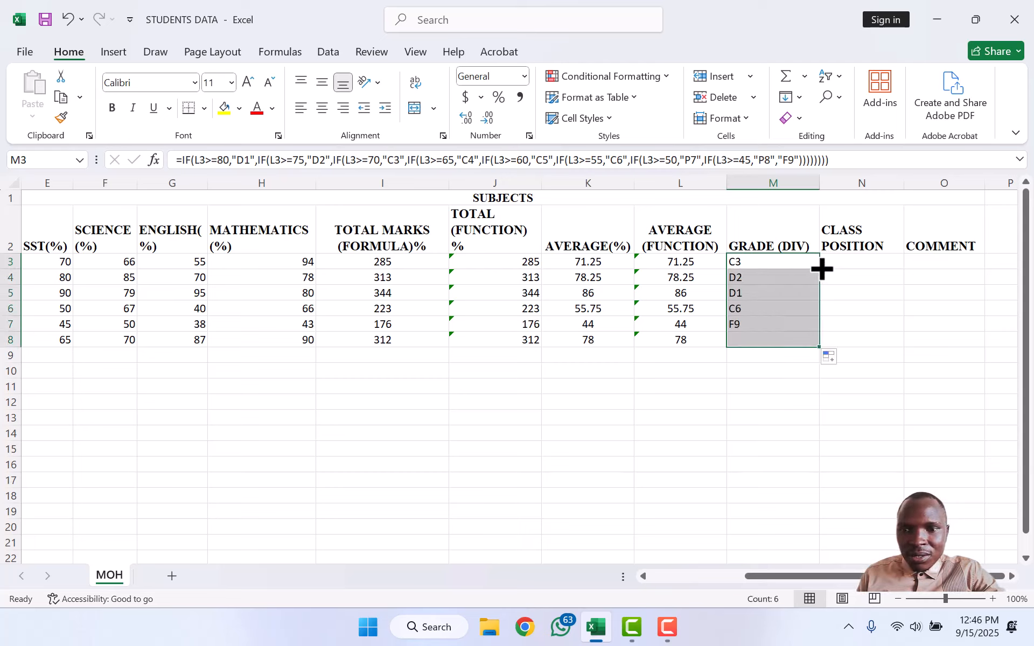